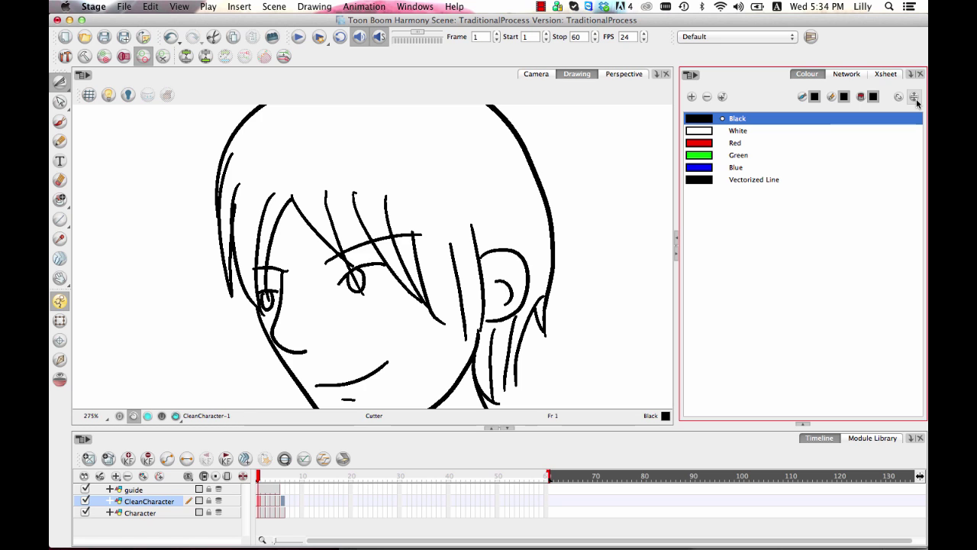
# Show the scene's palette list and create a new palette named Character
pyautogui.click(914, 96)
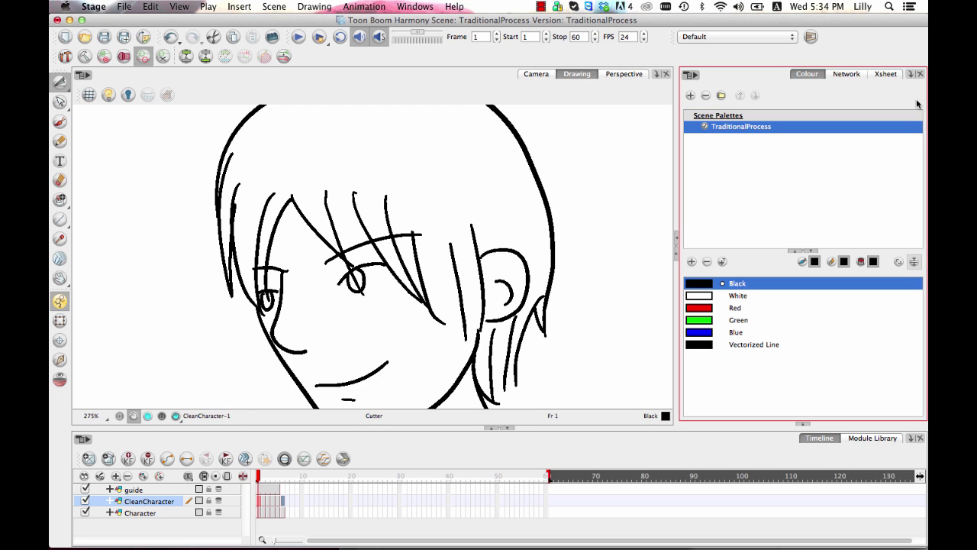
pyautogui.click(690, 95)
pyautogui.doubleClick(518, 264)
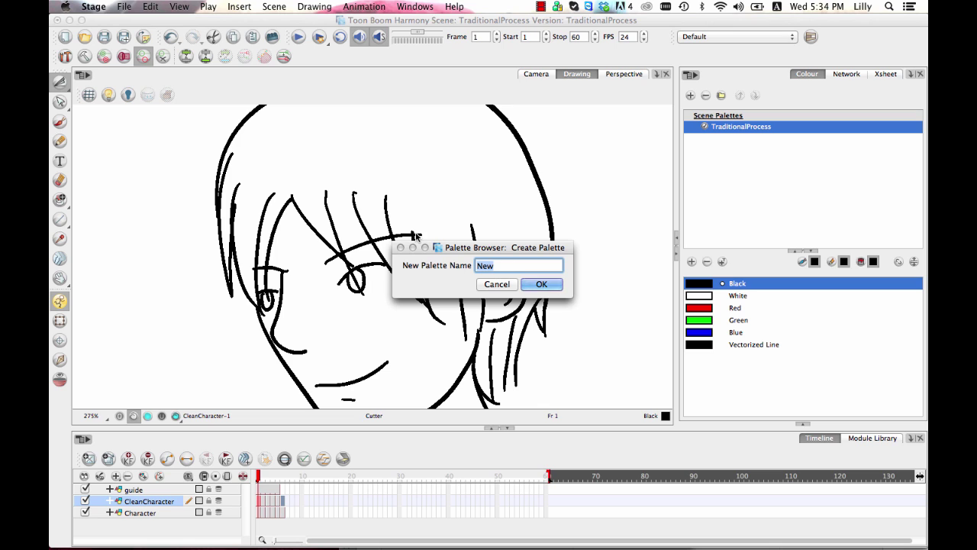
pyautogui.write('Character')
pyautogui.press('Return')
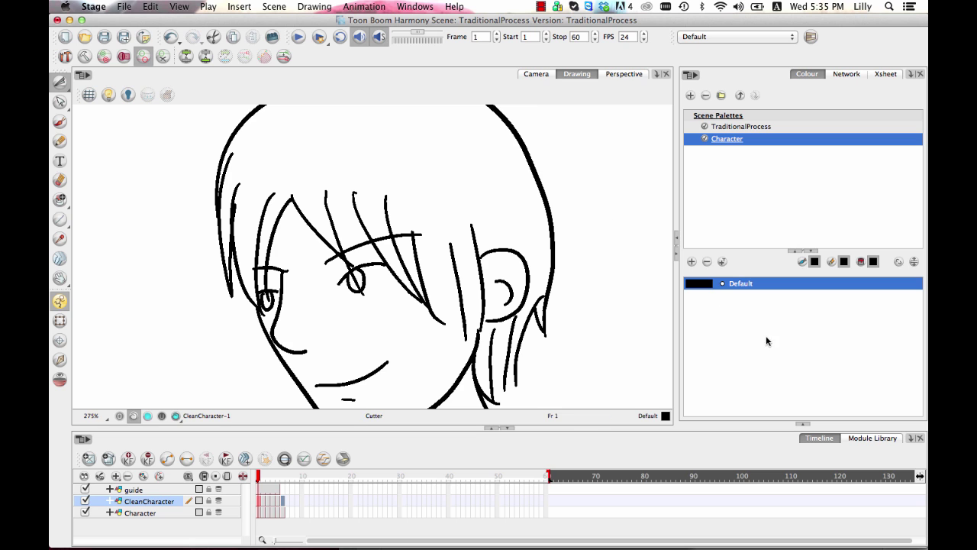
# Add a new colour to the Character palette and open it in a smaller Colour Picker placed clear of the swatch list
pyautogui.moveTo(585, 334); pyautogui.dragTo(624, 257)
pyautogui.press('1')
pyautogui.press('1')
pyautogui.moveTo(617, 335); pyautogui.dragTo(599, 214)
pyautogui.press('1')
pyautogui.moveTo(562, 124); pyautogui.dragTo(586, 290)
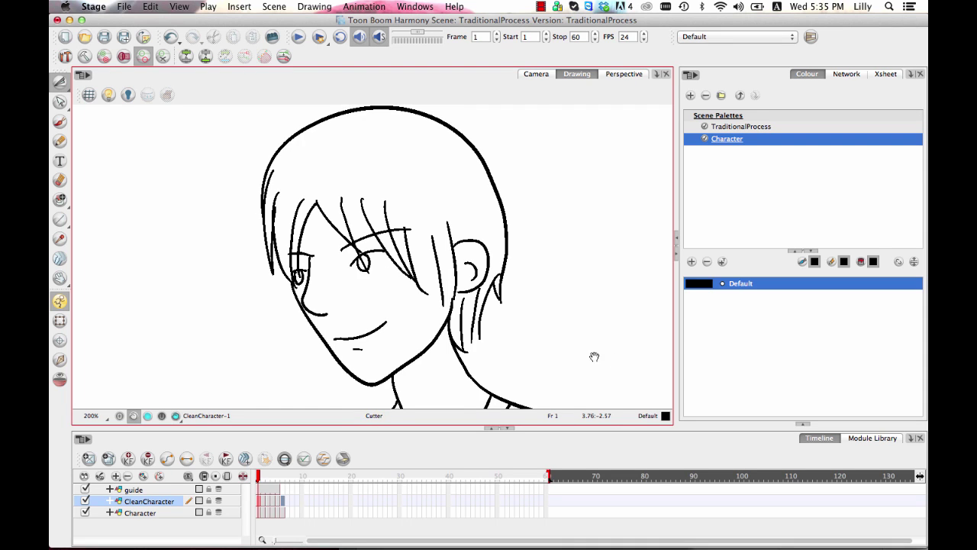
pyautogui.moveTo(593, 357); pyautogui.dragTo(596, 338)
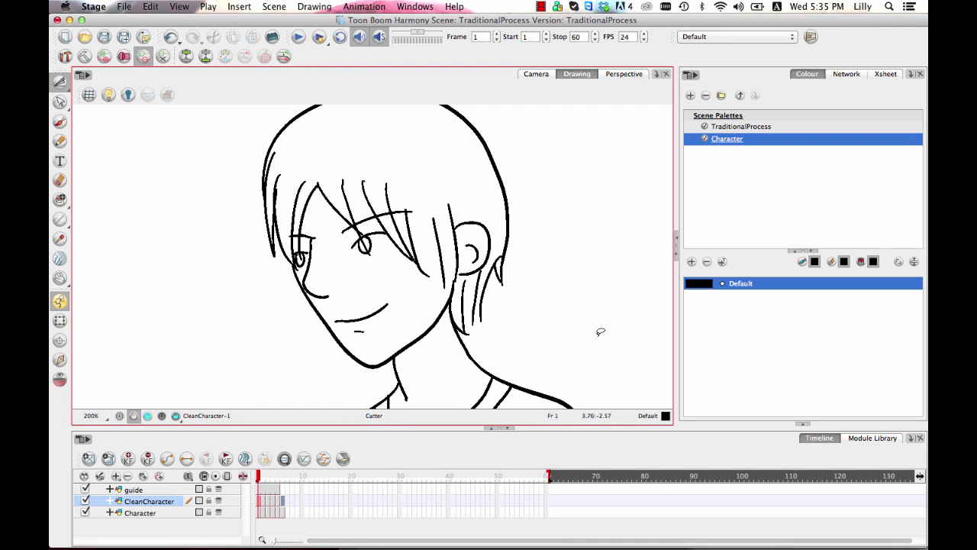
pyautogui.click(691, 261)
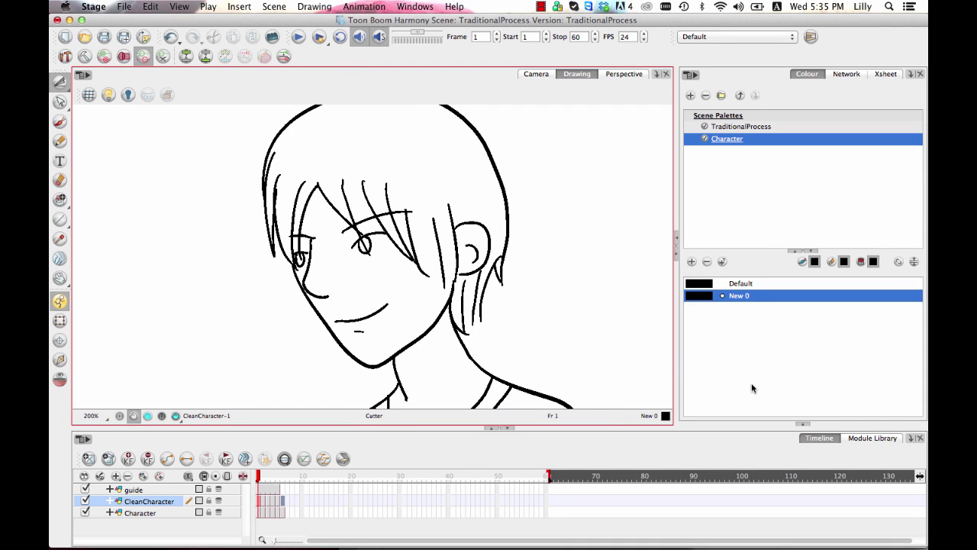
pyautogui.click(705, 298)
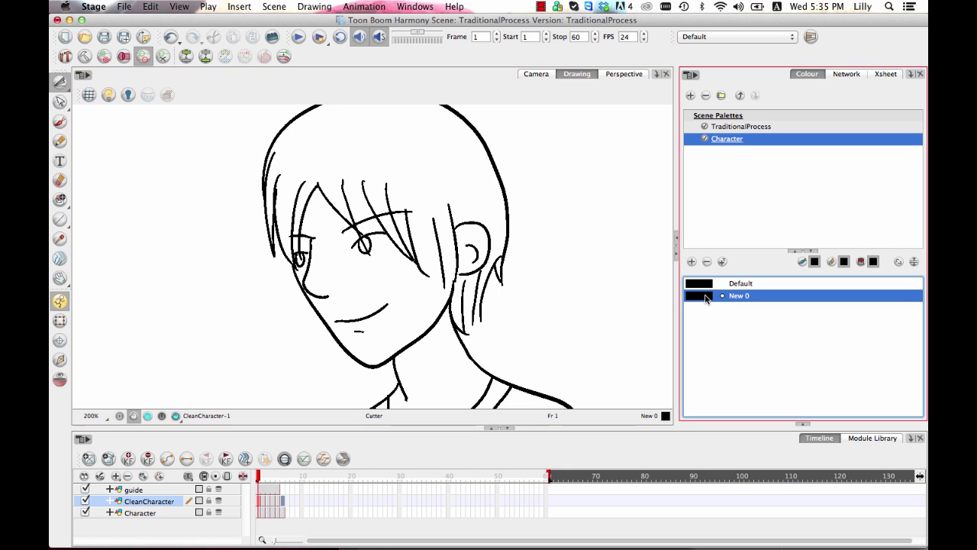
pyautogui.doubleClick(706, 297)
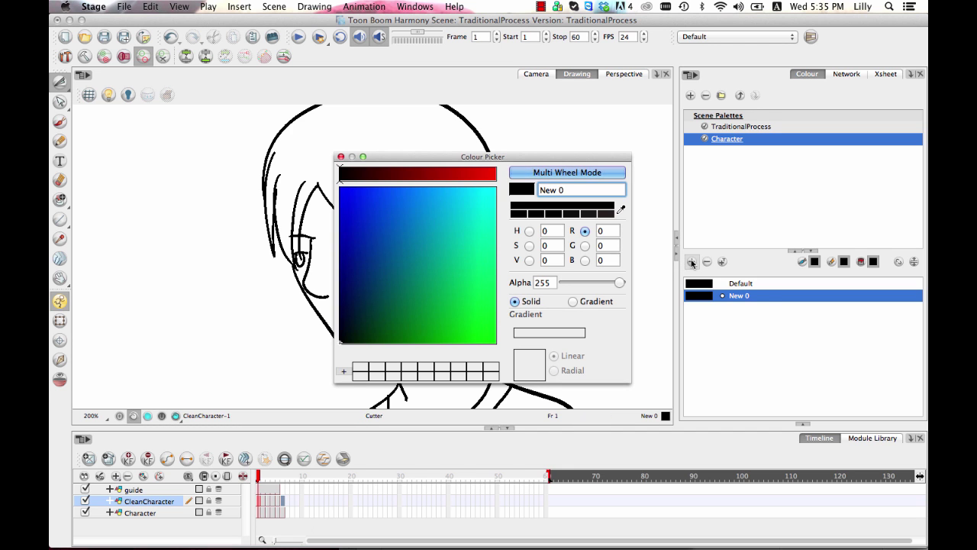
pyautogui.moveTo(582, 162); pyautogui.dragTo(689, 87)
pyautogui.moveTo(736, 311); pyautogui.dragTo(674, 250)
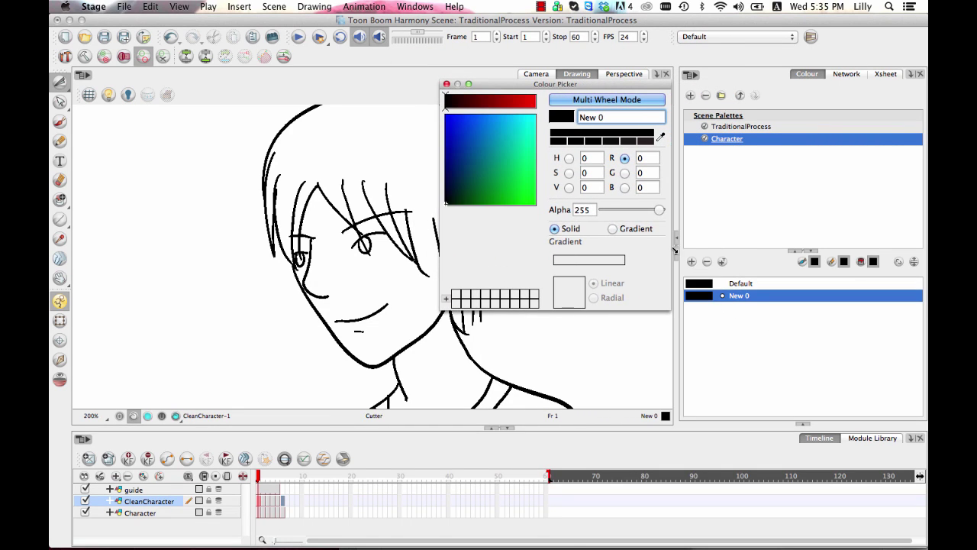
pyautogui.moveTo(602, 83); pyautogui.dragTo(674, 34)
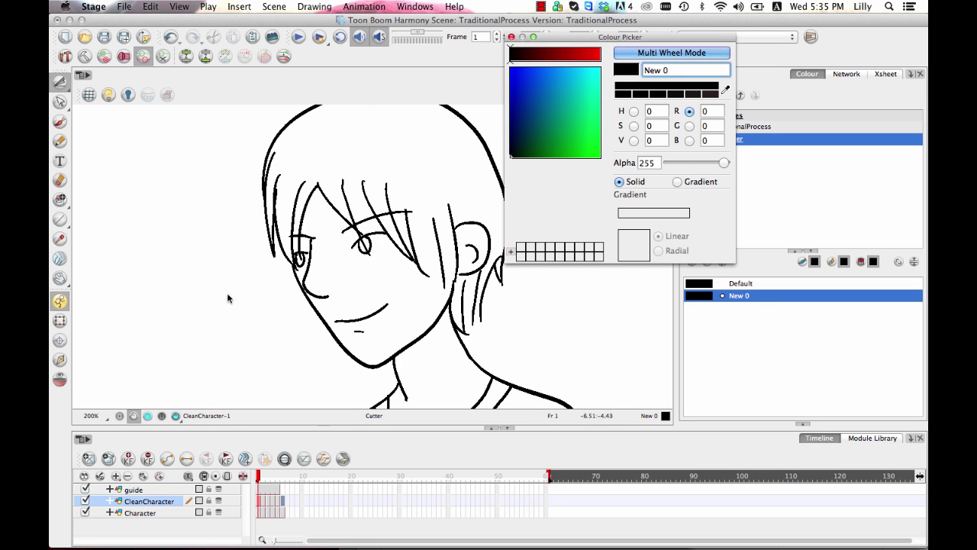
# Adjust the new colour by value to a dark brown with HSV 37, 47, 26
pyautogui.click(725, 93)
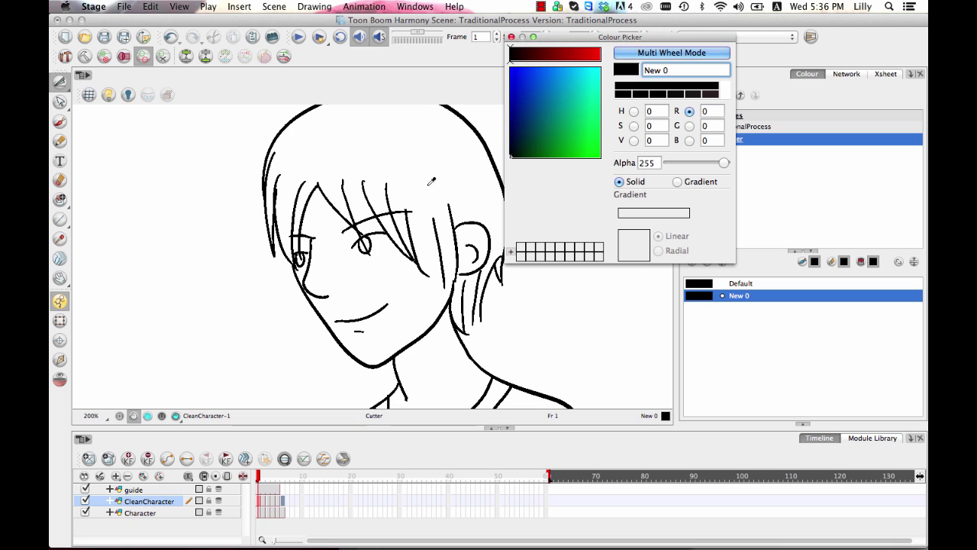
pyautogui.click(725, 92)
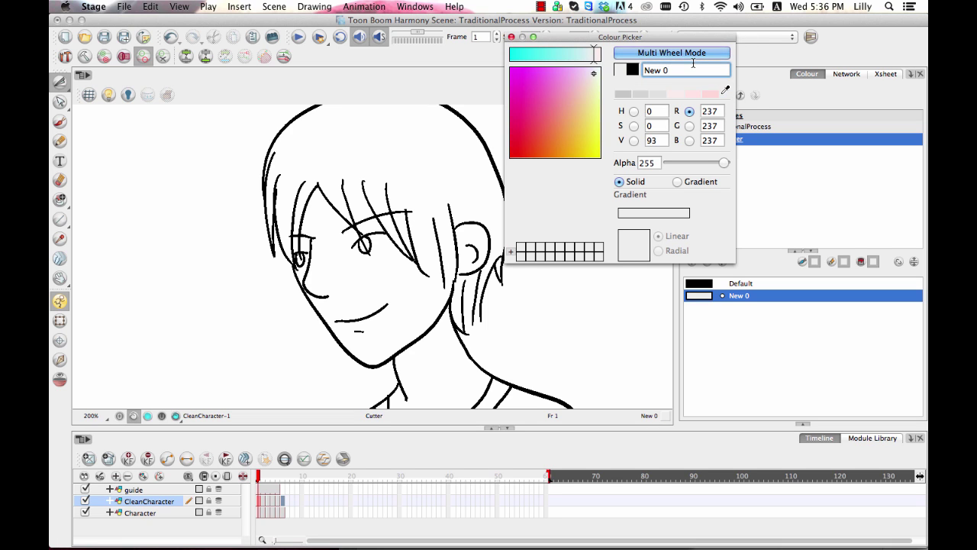
pyautogui.click(633, 142)
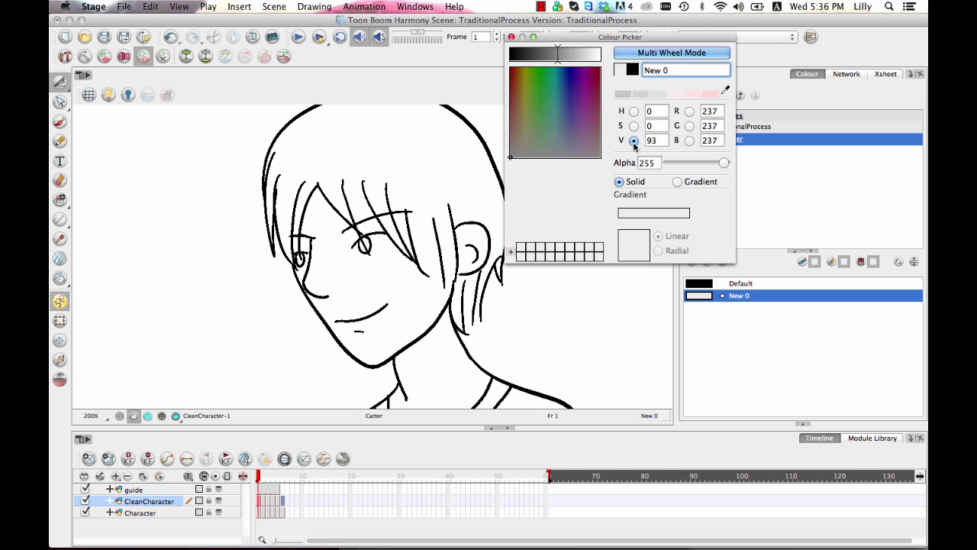
pyautogui.click(555, 53)
pyautogui.moveTo(555, 54)
pyautogui.mouseDown()
pyautogui.moveTo(510, 54)
pyautogui.moveTo(599, 53)
pyautogui.moveTo(557, 53)
pyautogui.mouseUp()
pyautogui.click(518, 115)
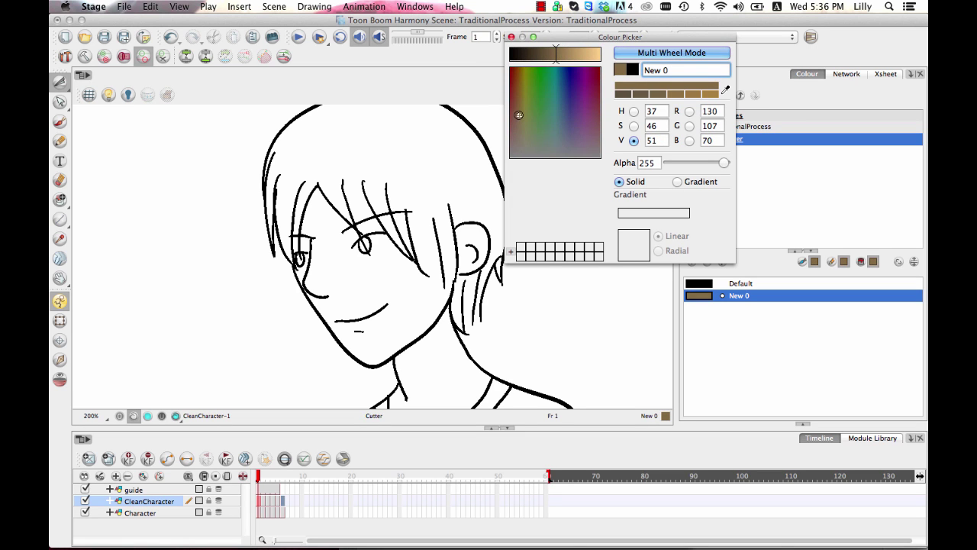
pyautogui.moveTo(541, 58); pyautogui.dragTo(532, 58)
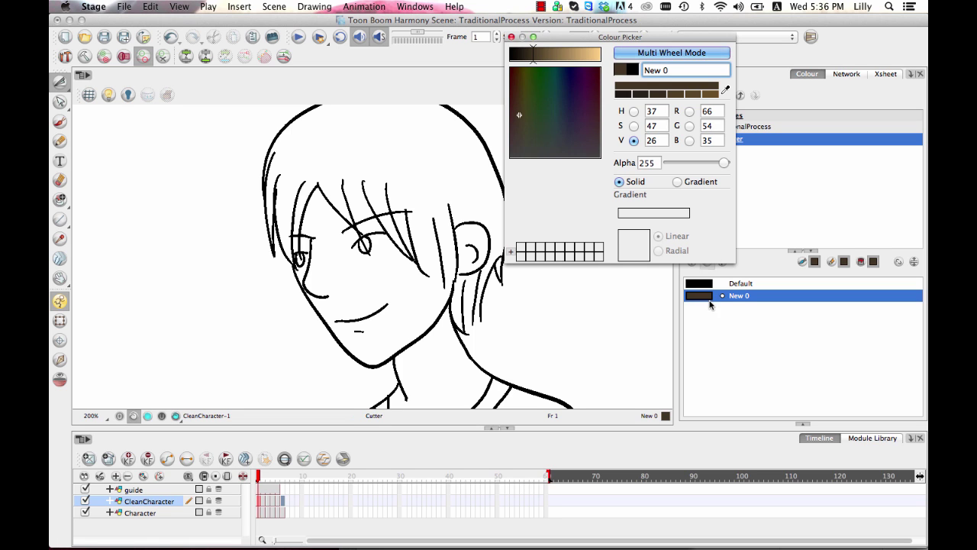
# Name the dark brown colour HairLines and move the Colour Picker clear of the palette's colour list
pyautogui.moveTo(672, 41); pyautogui.dragTo(598, 28)
pyautogui.write('Hair')
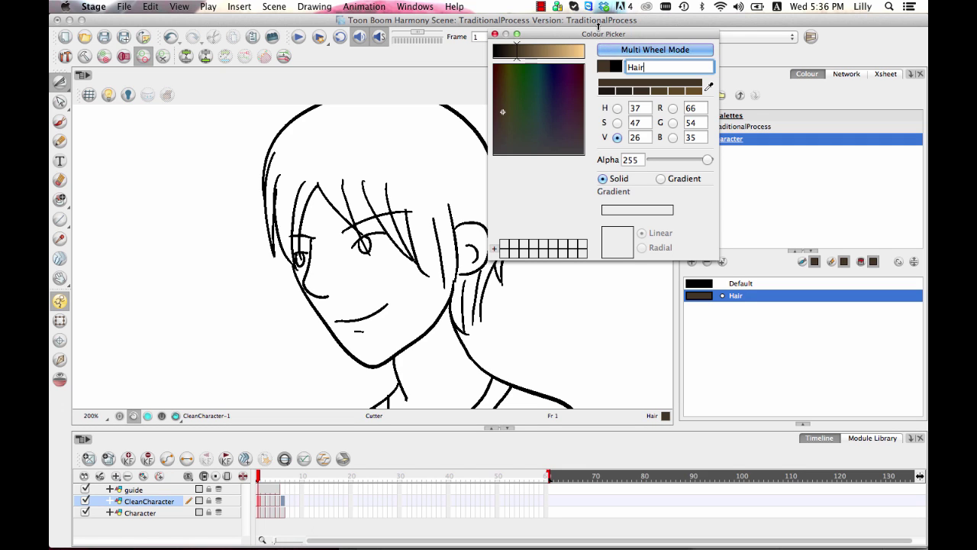
pyautogui.write('Lines')
pyautogui.moveTo(640, 35); pyautogui.dragTo(633, 19)
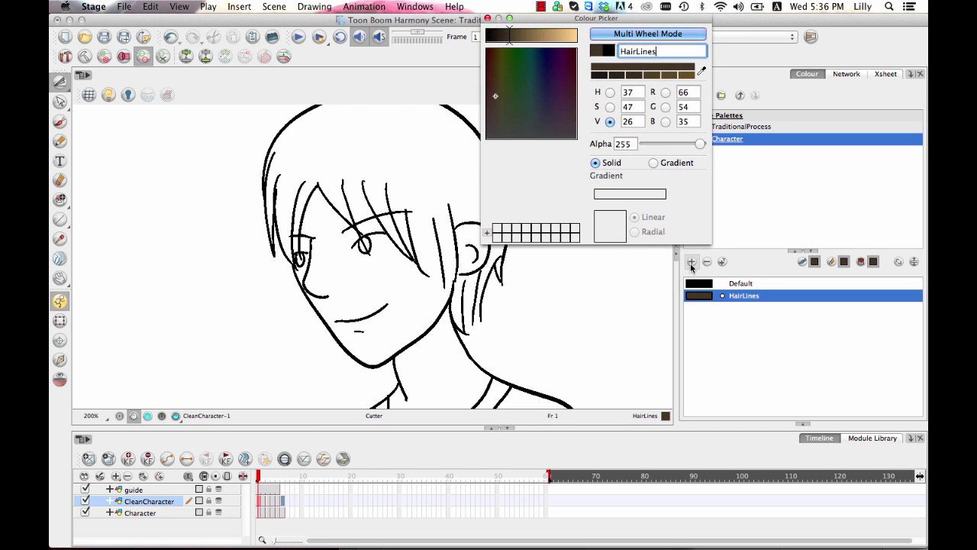
# Add a colour named HairFill in a lighter brown with value 37 (RGB 95, 78, 50)
pyautogui.click(692, 262)
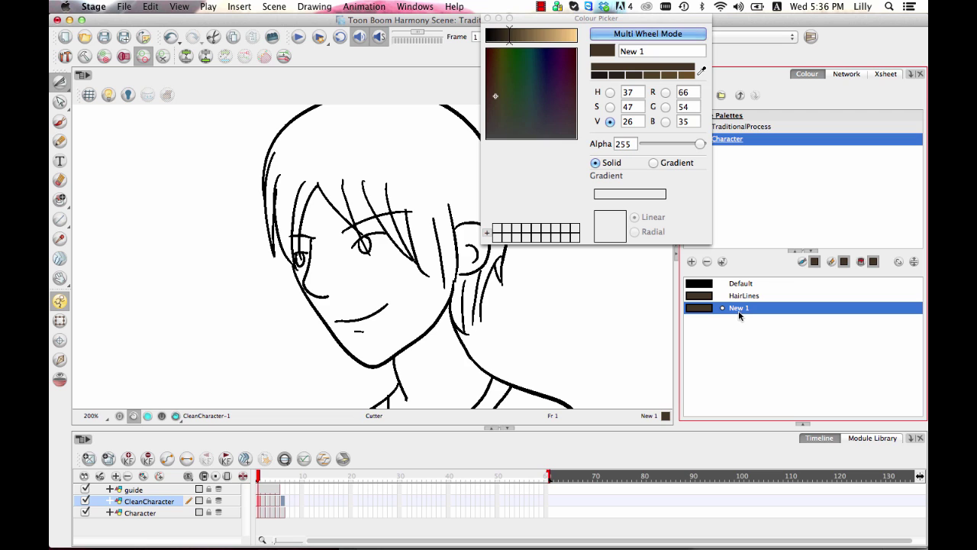
pyautogui.moveTo(510, 38); pyautogui.dragTo(519, 39)
pyautogui.tripleClick(622, 51)
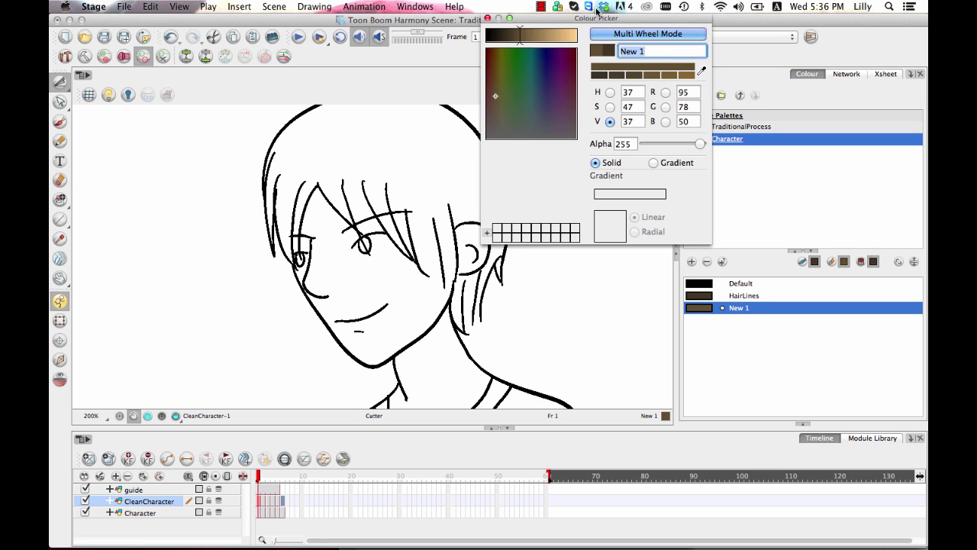
pyautogui.write('HairFill')
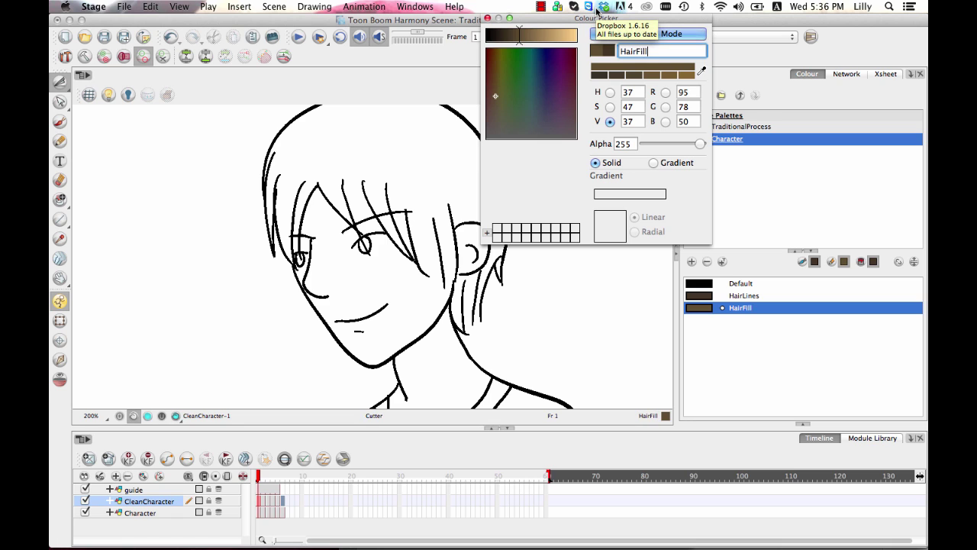
# Add a colour named Eyebrows in a very dark brown with value 13 (RGB 34, 28, 18)
pyautogui.click(691, 261)
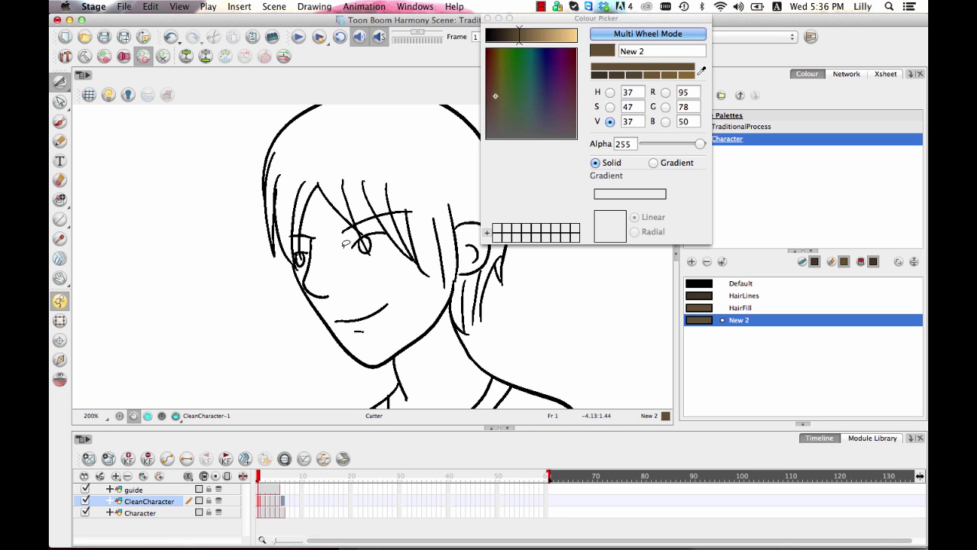
pyautogui.moveTo(509, 38); pyautogui.dragTo(497, 36)
pyautogui.tripleClick(663, 52)
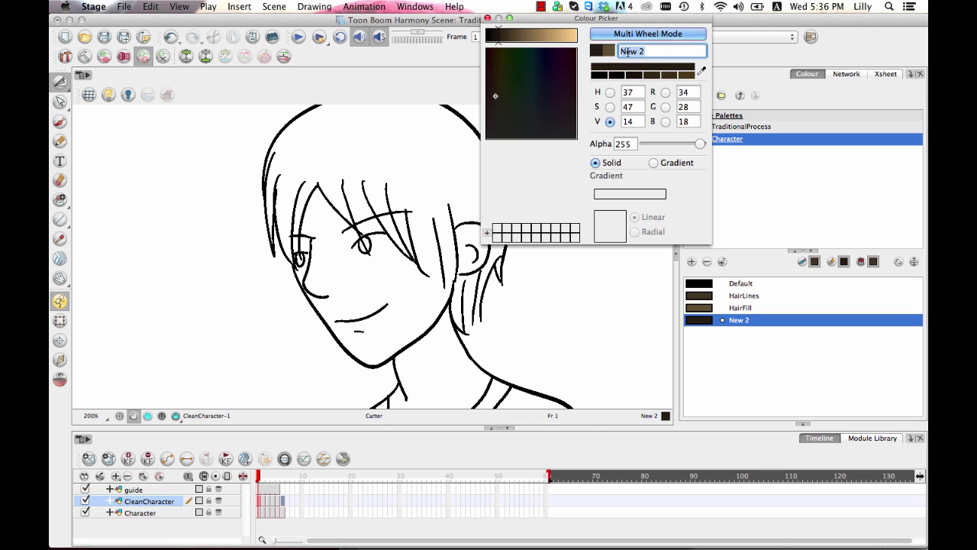
pyautogui.write('Eyebrows')
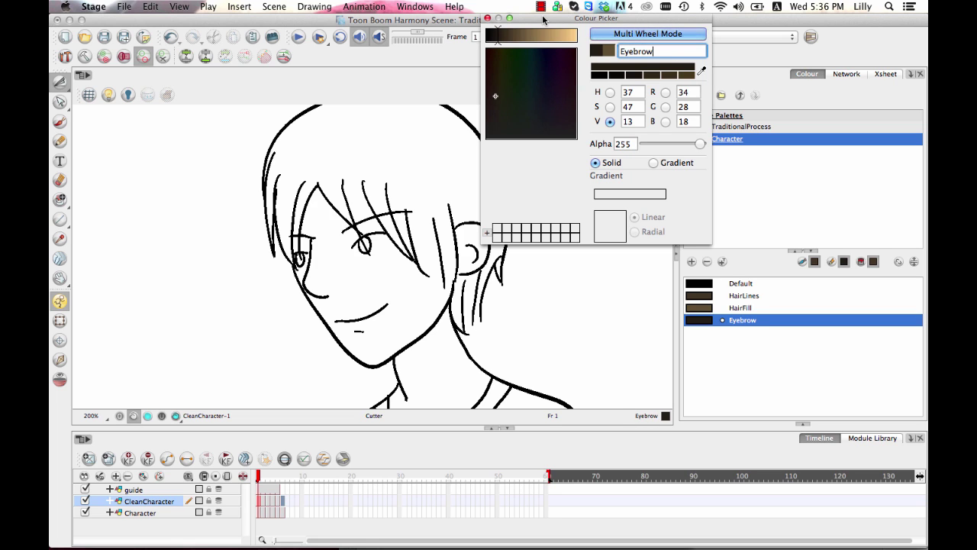
# Add a colour named SkinLines in a muted beige with RGB 195, 180, 163
pyautogui.click(692, 262)
pyautogui.click(693, 262)
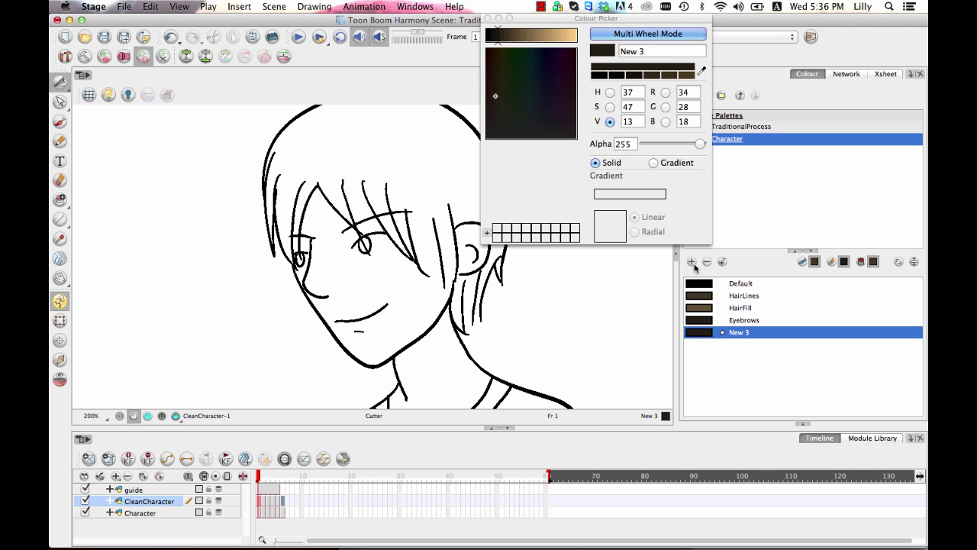
pyautogui.click(751, 322)
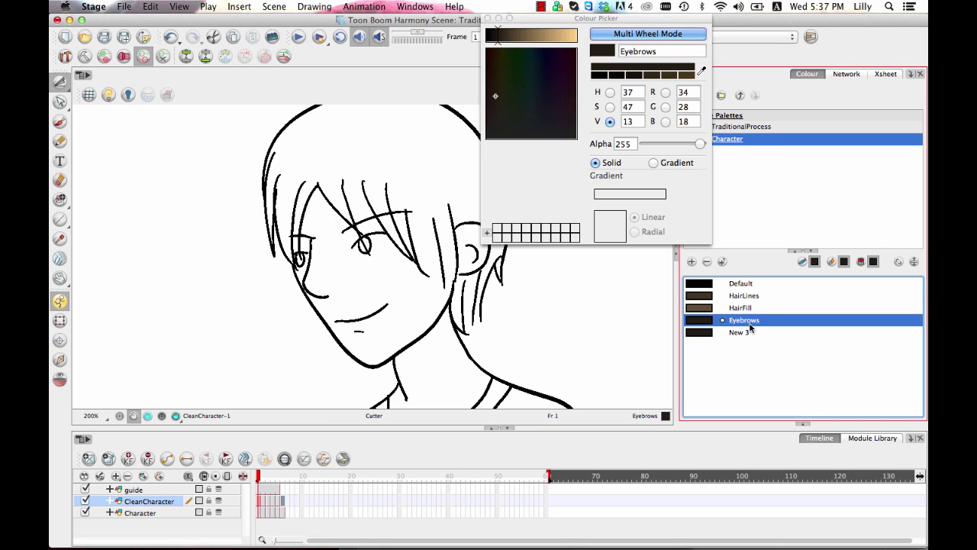
pyautogui.click(747, 333)
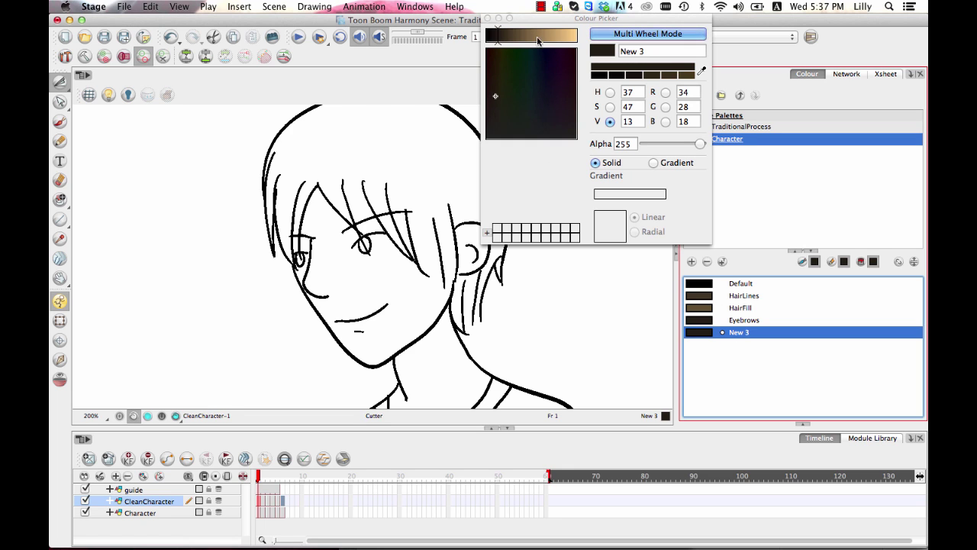
pyautogui.moveTo(523, 39); pyautogui.dragTo(568, 35)
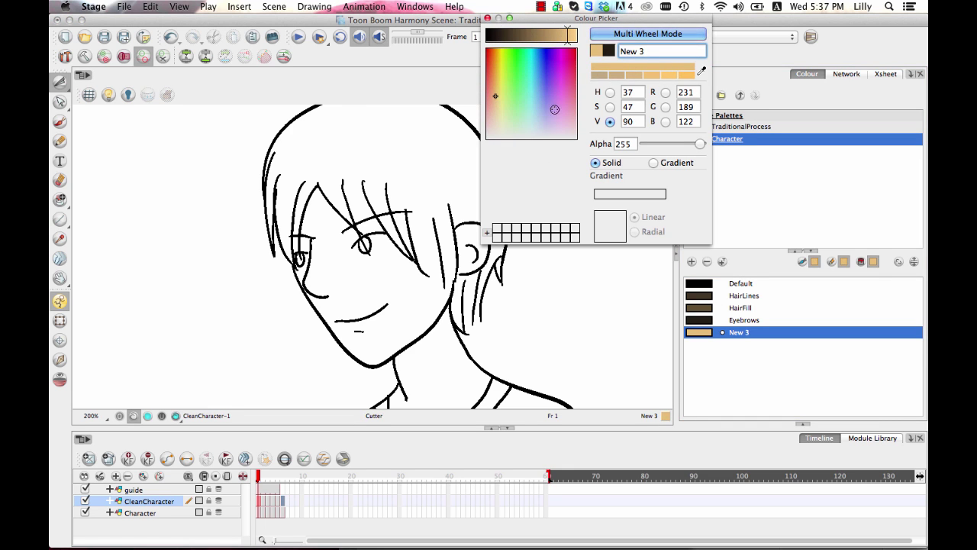
pyautogui.click(493, 123)
pyautogui.moveTo(644, 52); pyautogui.dragTo(578, 22)
pyautogui.write('Skin')
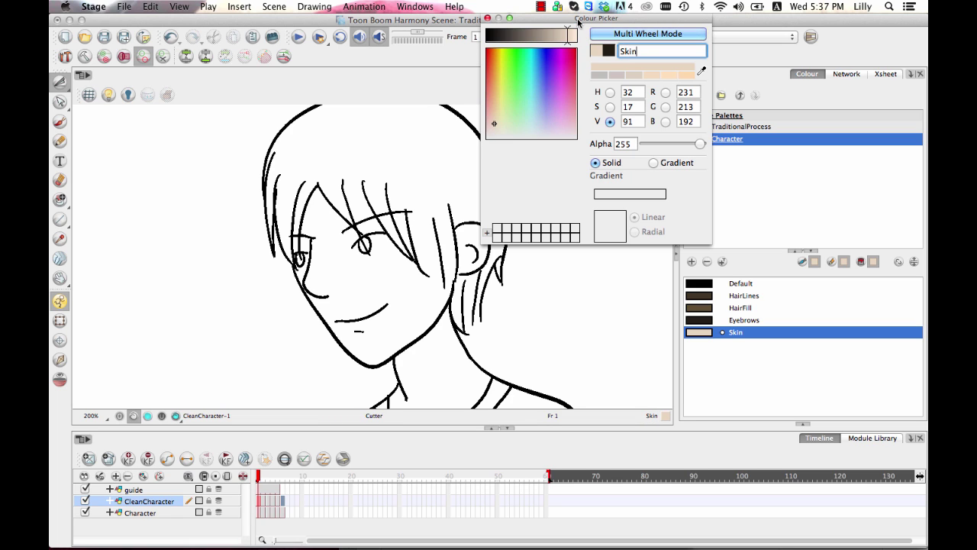
pyautogui.write('Lines')
pyautogui.moveTo(573, 46); pyautogui.dragTo(555, 39)
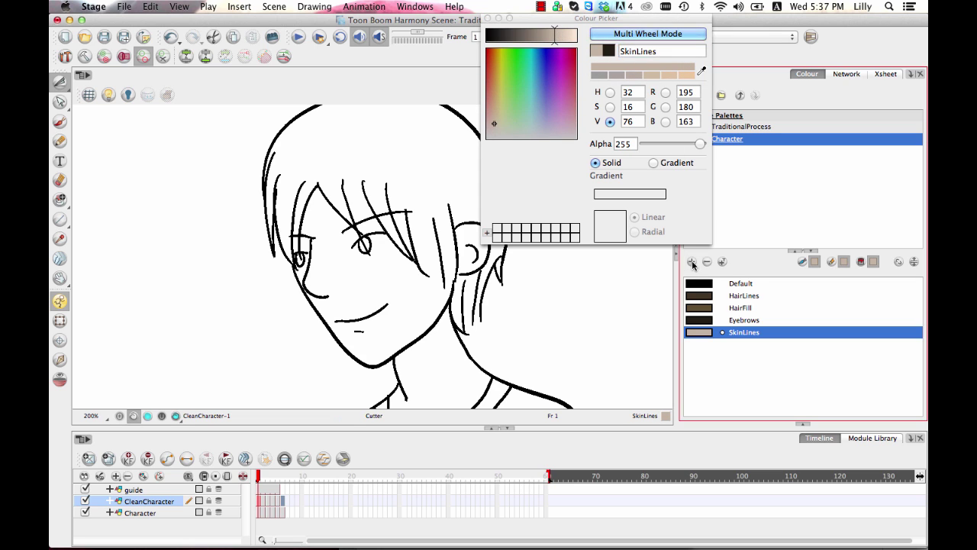
# Add a colour named Skin in a pale beige with RGB 233, 221, 207
pyautogui.click(691, 261)
pyautogui.click(577, 24)
pyautogui.write('Skin')
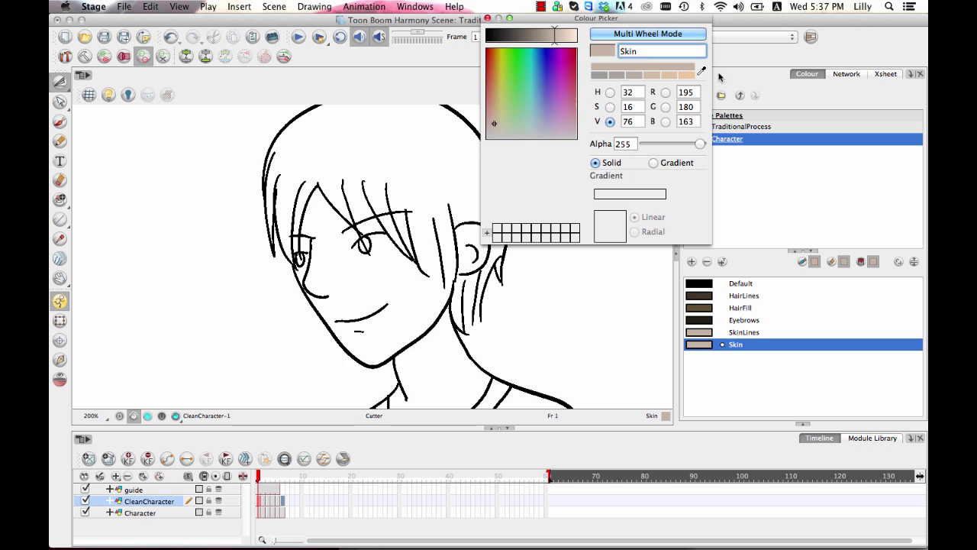
pyautogui.click(686, 74)
pyautogui.moveTo(494, 115); pyautogui.dragTo(494, 128)
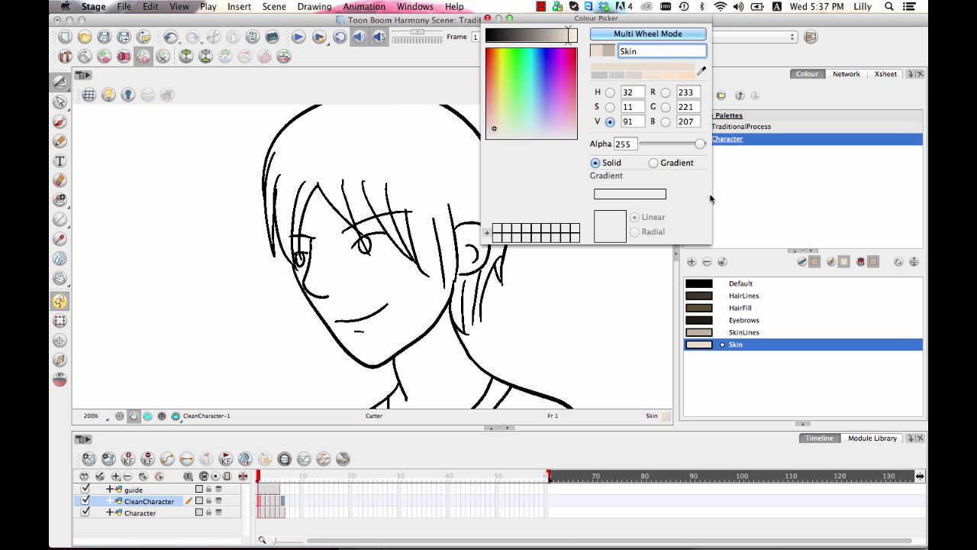
# Add a colour named EyeLines in a dark blue with RGB 53, 56, 113
pyautogui.click(691, 262)
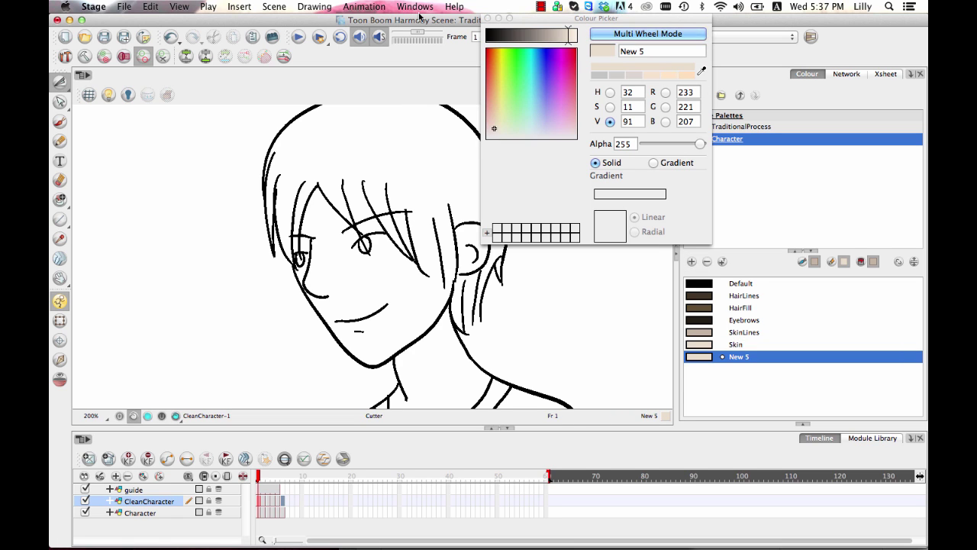
pyautogui.click(651, 52)
pyautogui.write('Eye')
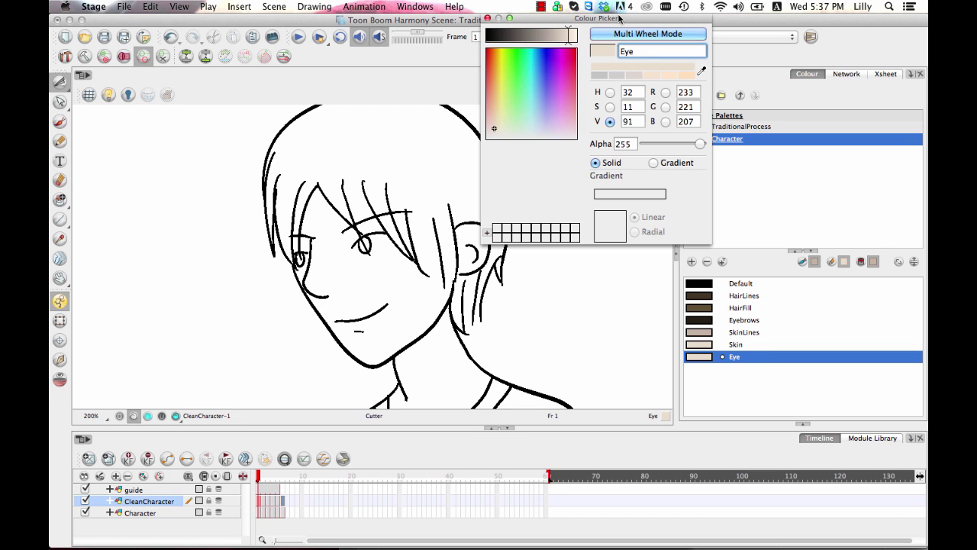
pyautogui.write('Lines')
pyautogui.click(544, 90)
pyautogui.click(525, 37)
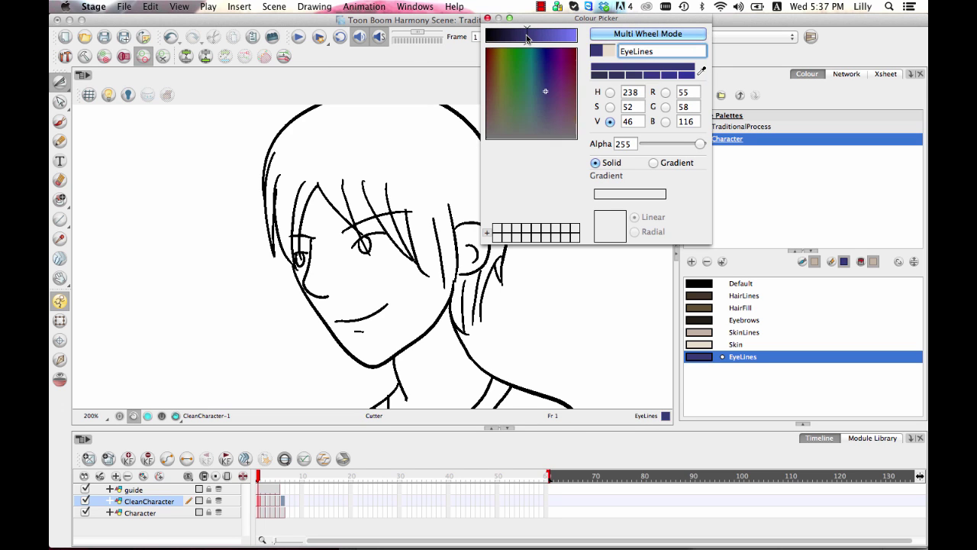
# Add a colour named EyeFill in a medium blue with RGB 84, 91, 179
pyautogui.click(691, 261)
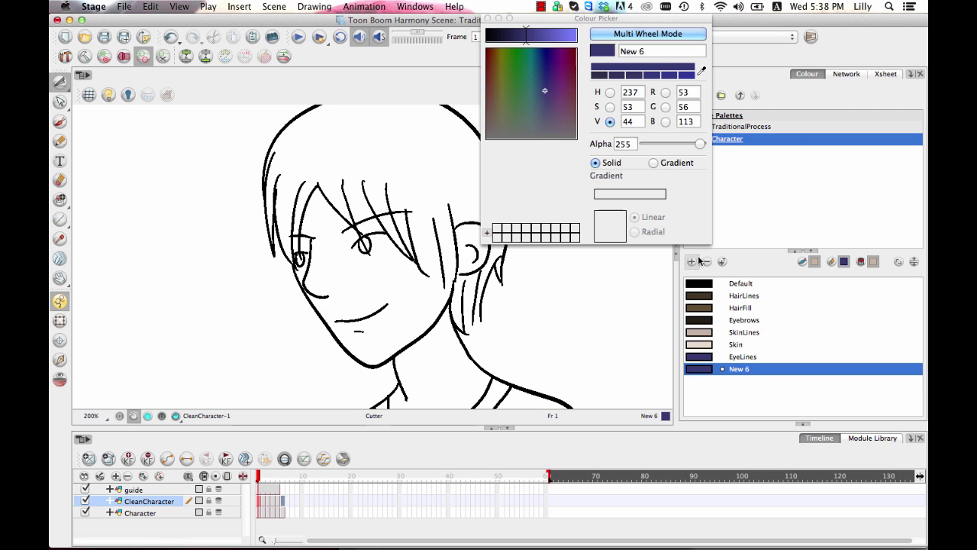
pyautogui.click(656, 52)
pyautogui.write('EyeFill')
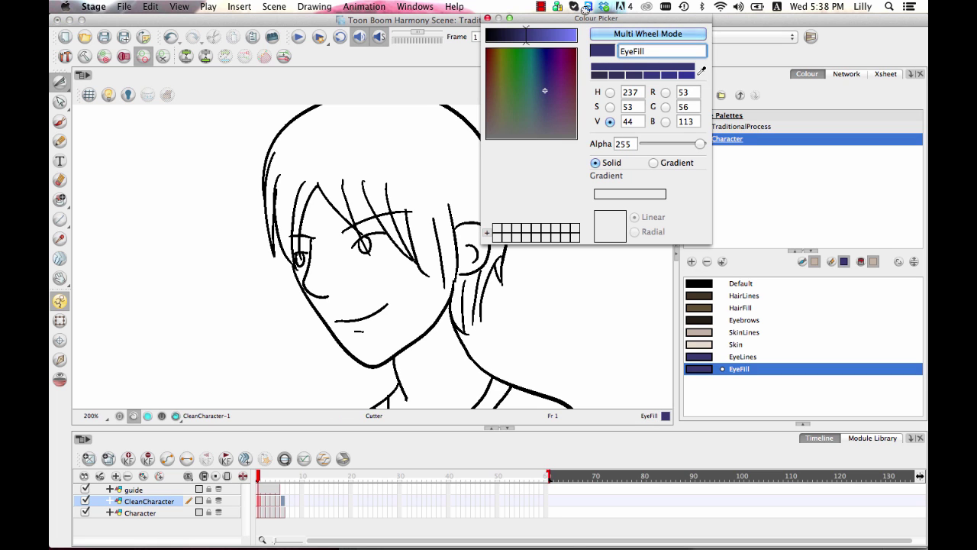
pyautogui.moveTo(525, 36); pyautogui.dragTo(549, 36)
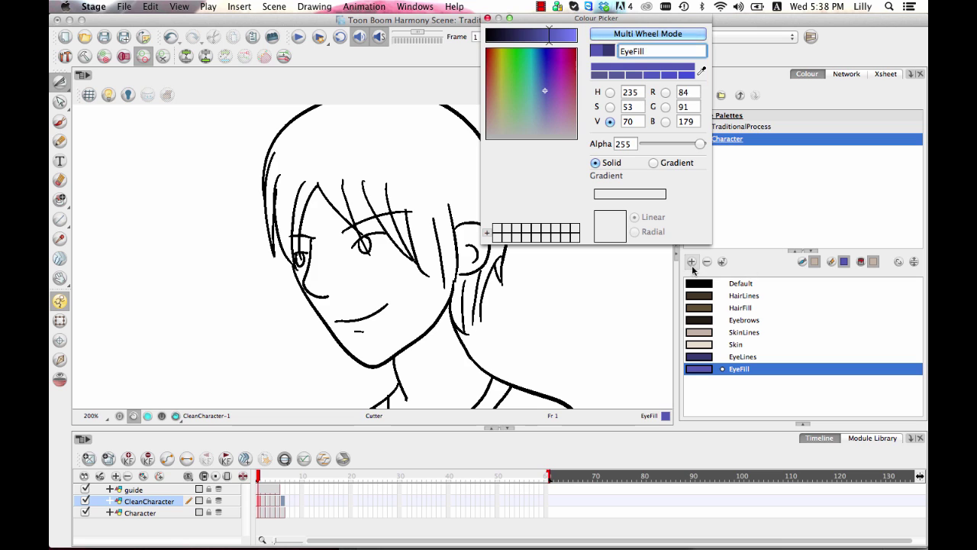
# Add a colour named Pupil in pure black with RGB 0, 0, 0
pyautogui.click(690, 262)
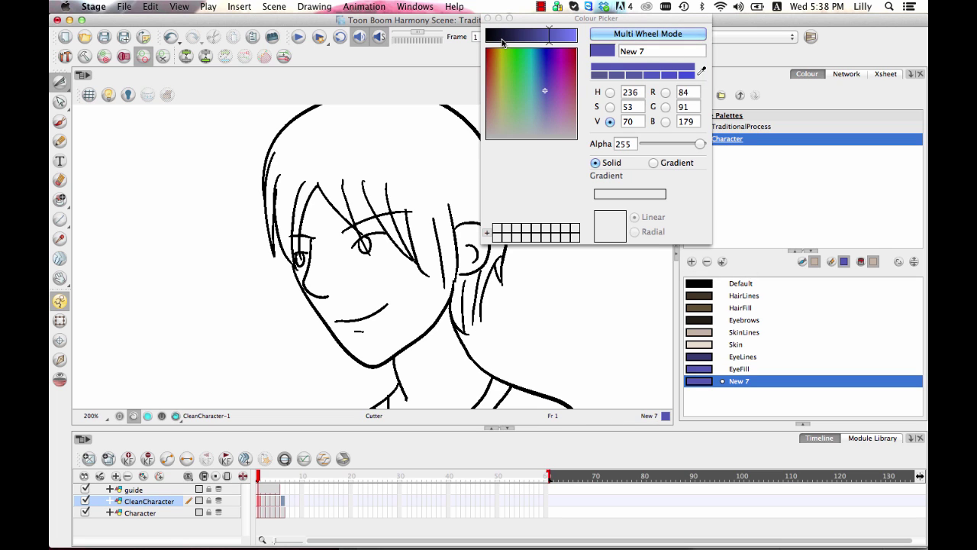
pyautogui.moveTo(502, 40); pyautogui.dragTo(476, 38)
pyautogui.moveTo(649, 51); pyautogui.dragTo(547, 14)
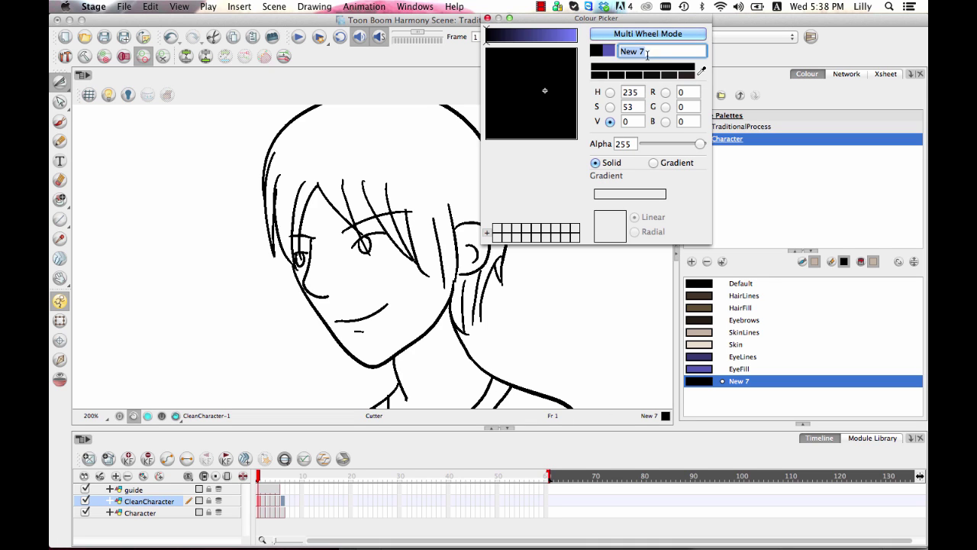
pyautogui.write('Pupil')
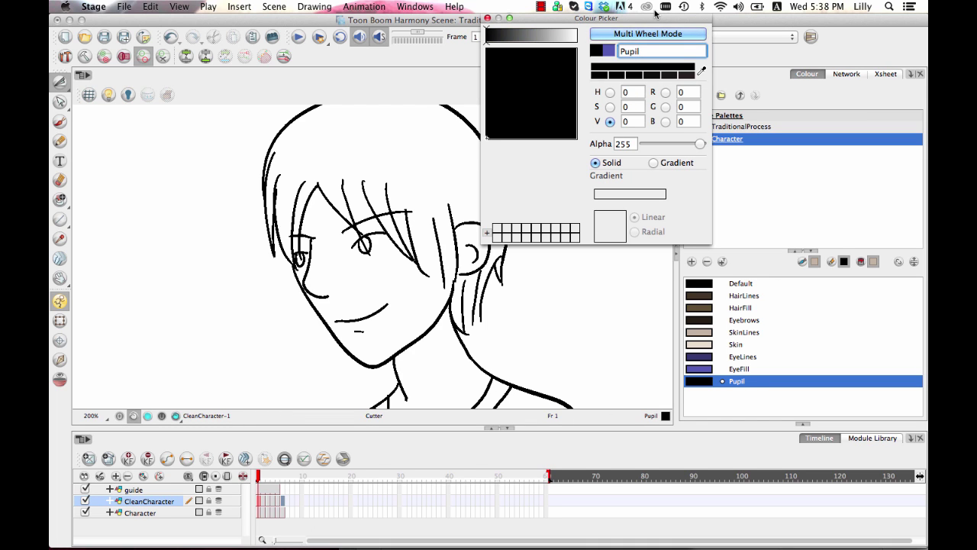
# Add a colour named EyeHighlights in a near-white grey with RGB 240, 240, 240
pyautogui.click(692, 261)
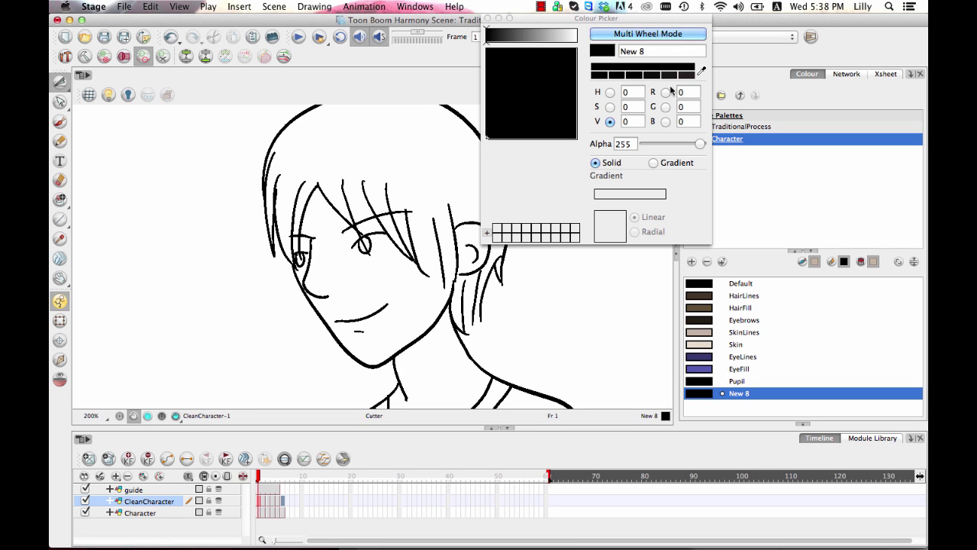
pyautogui.click(593, 21)
pyautogui.press('Left')
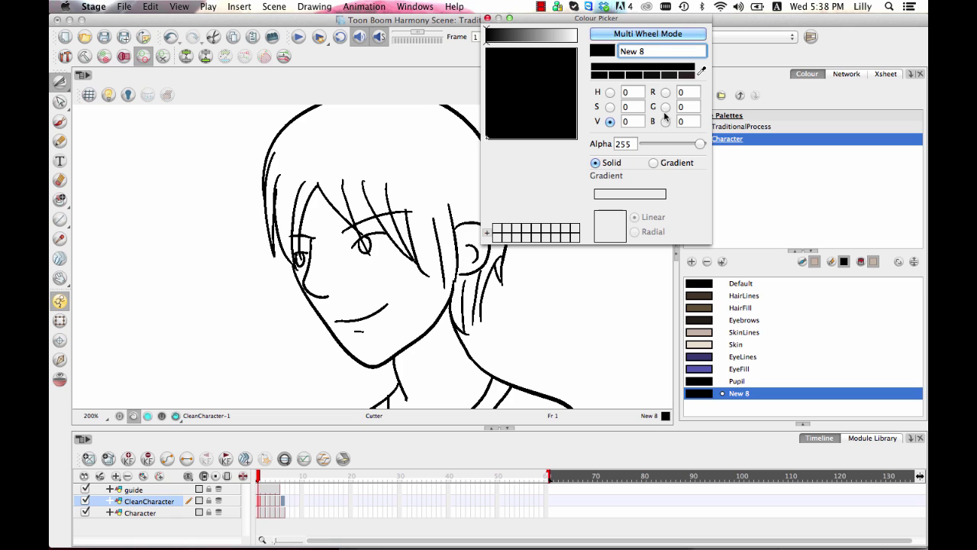
pyautogui.moveTo(654, 52); pyautogui.dragTo(587, 37)
pyautogui.write('EyeHighlih')
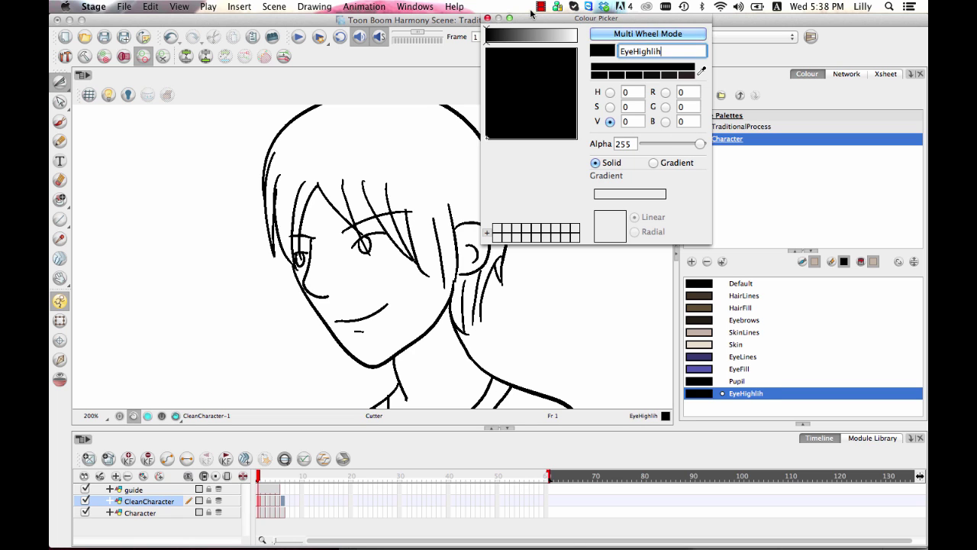
pyautogui.press('BackSpace')
pyautogui.write('ghts')
pyautogui.moveTo(524, 36); pyautogui.dragTo(571, 39)
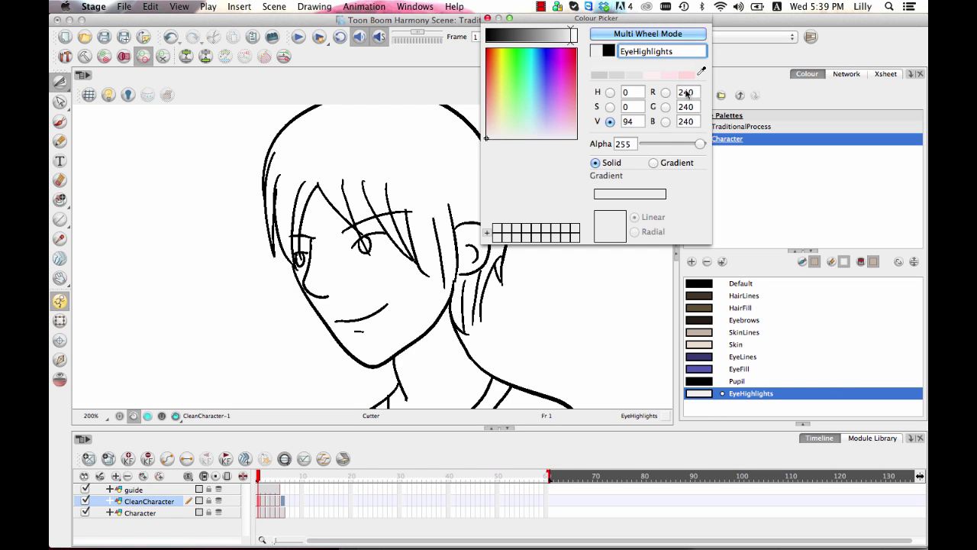
# Add a colour named Shirt in a medium green with RGB 87, 127, 59
pyautogui.click(692, 263)
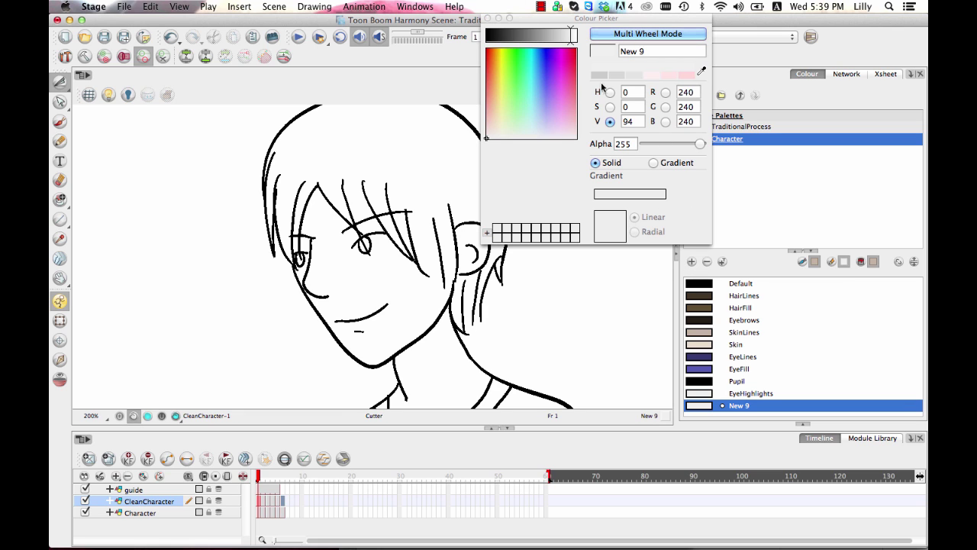
pyautogui.tripleClick(659, 51)
pyautogui.write('S')
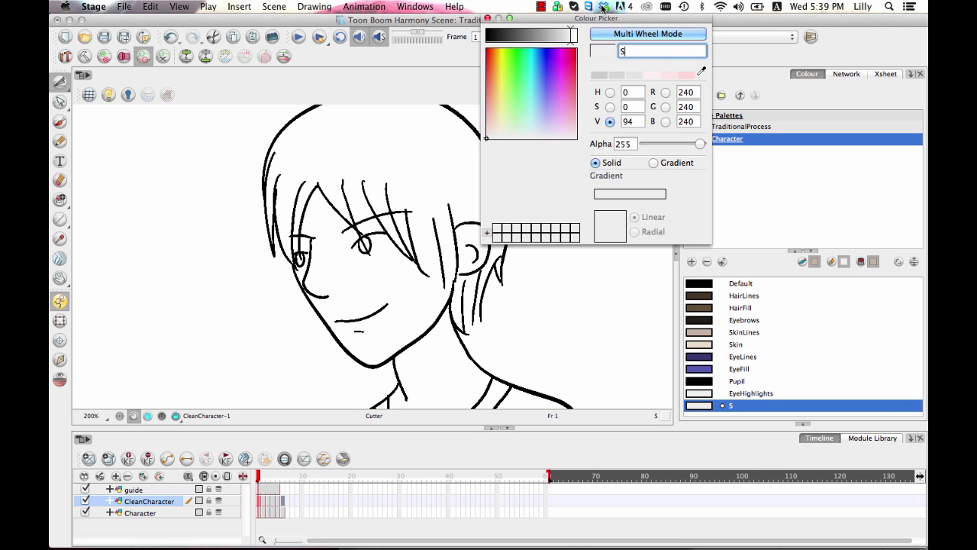
pyautogui.write('hirt')
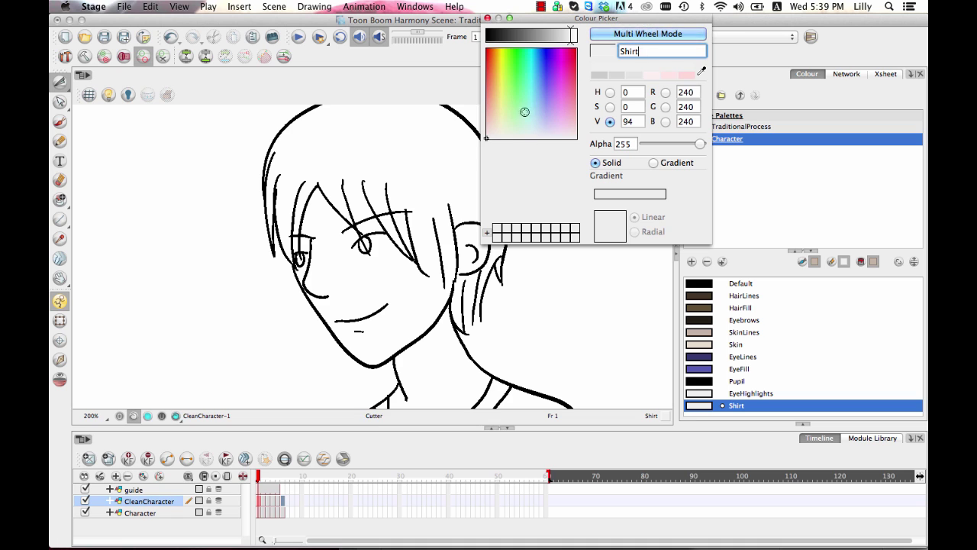
pyautogui.click(511, 93)
pyautogui.moveTo(571, 35); pyautogui.dragTo(531, 34)
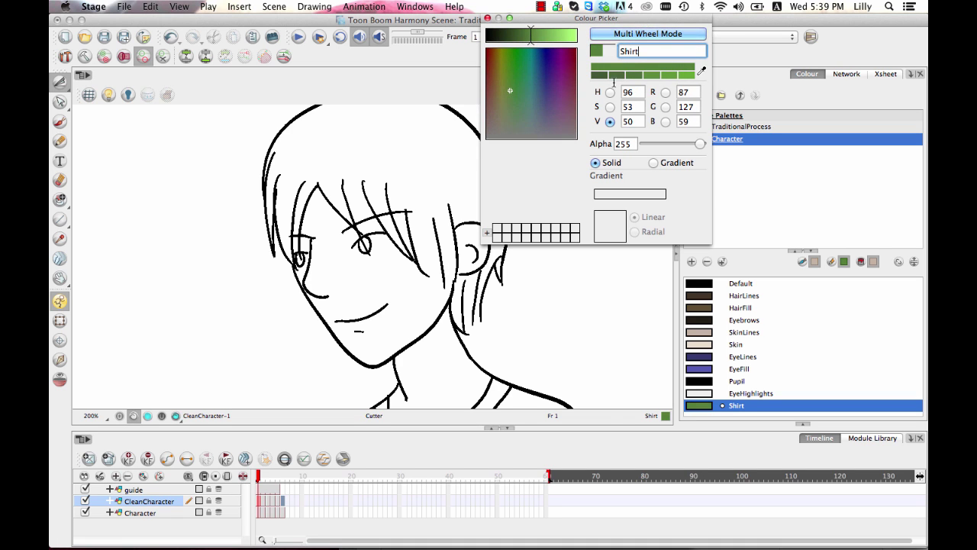
# Add a colour named Collar in a pale yellow with RGB 229, 216, 139 and close the colour picker
pyautogui.click(691, 261)
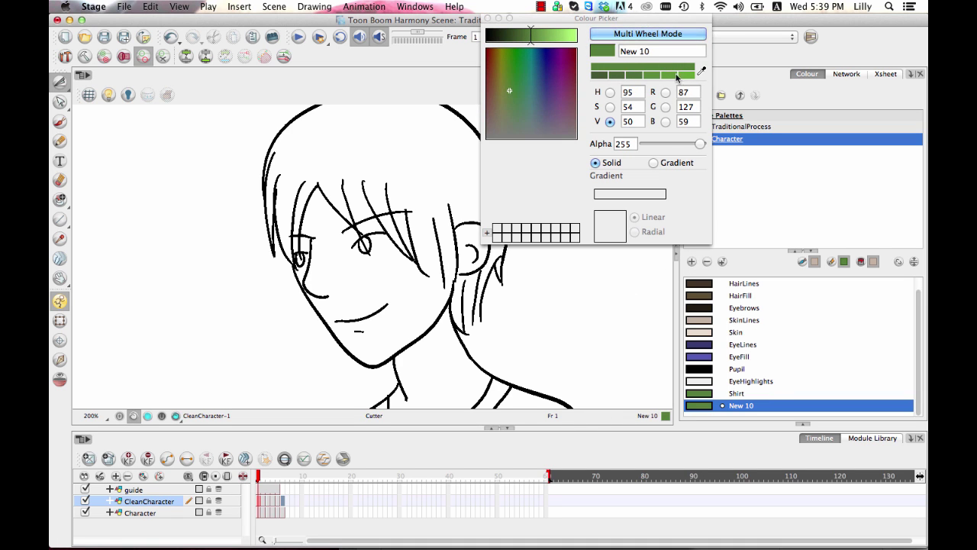
pyautogui.moveTo(655, 51); pyautogui.dragTo(584, 40)
pyautogui.write('C')
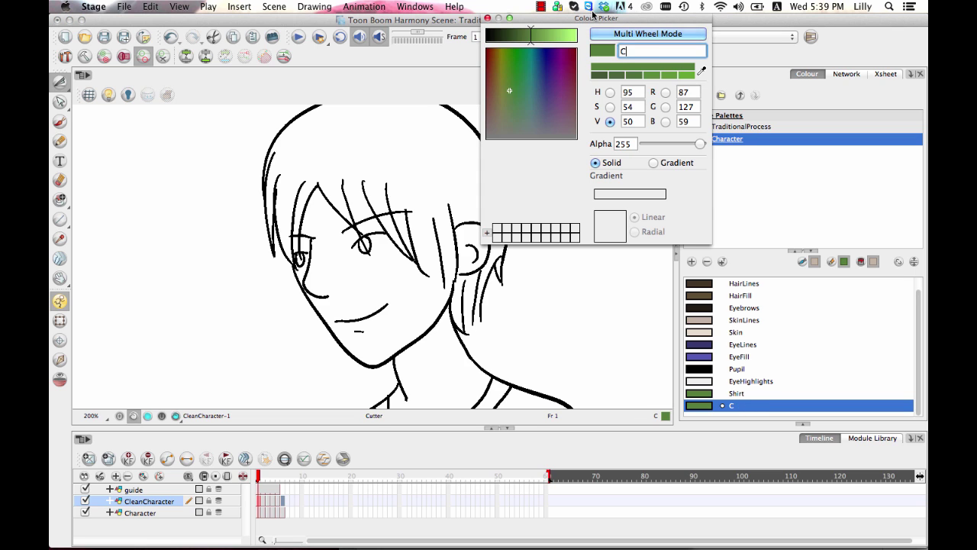
pyautogui.write('ollar')
pyautogui.moveTo(505, 113); pyautogui.dragTo(496, 99)
pyautogui.moveTo(530, 34); pyautogui.dragTo(568, 35)
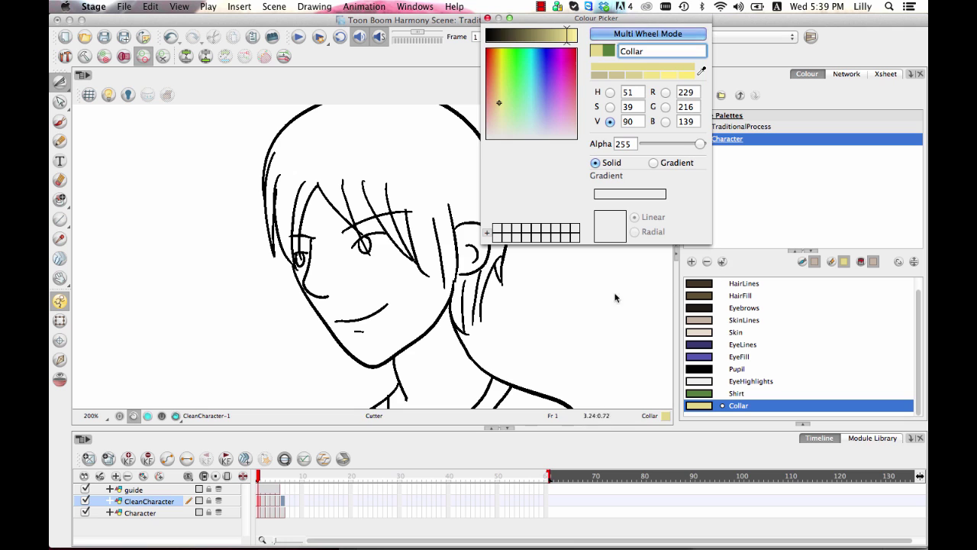
pyautogui.click(487, 17)
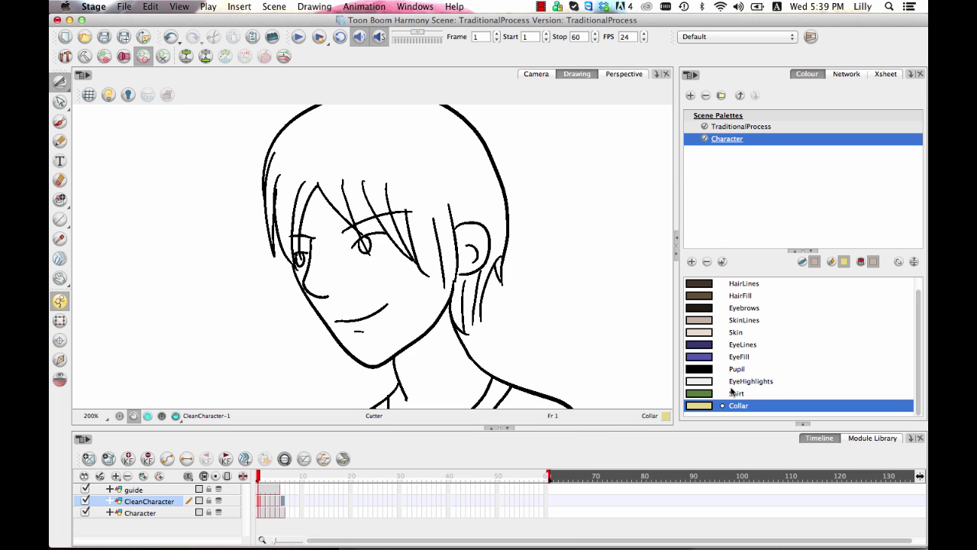
# Add a colour named ShirtLines based on Shirt, darkened to value 26 (RGB 45, 66, 30)
pyautogui.click(731, 392)
pyautogui.click(691, 261)
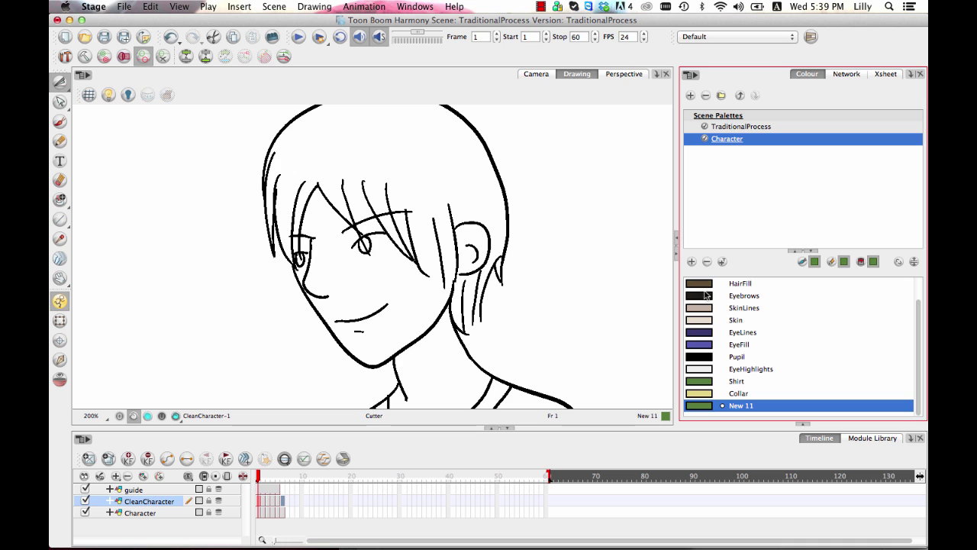
pyautogui.doubleClick(700, 405)
pyautogui.moveTo(555, 35); pyautogui.dragTo(525, 34)
pyautogui.tripleClick(721, 50)
pyautogui.write('ShirtLines')
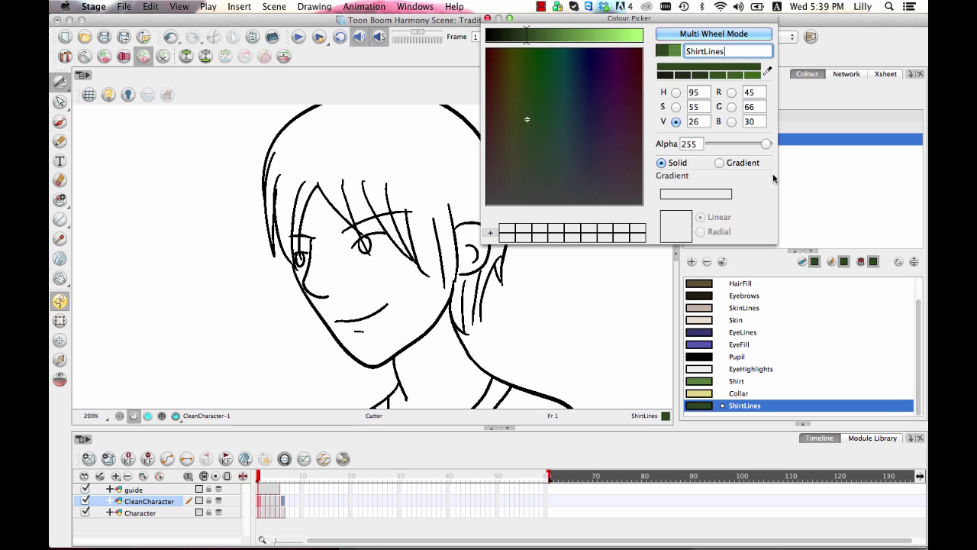
# Add a colour named CollarLines based on Collar, darkened to value 70 (RGB 178, 167, 108), and close the colour picker
pyautogui.click(702, 393)
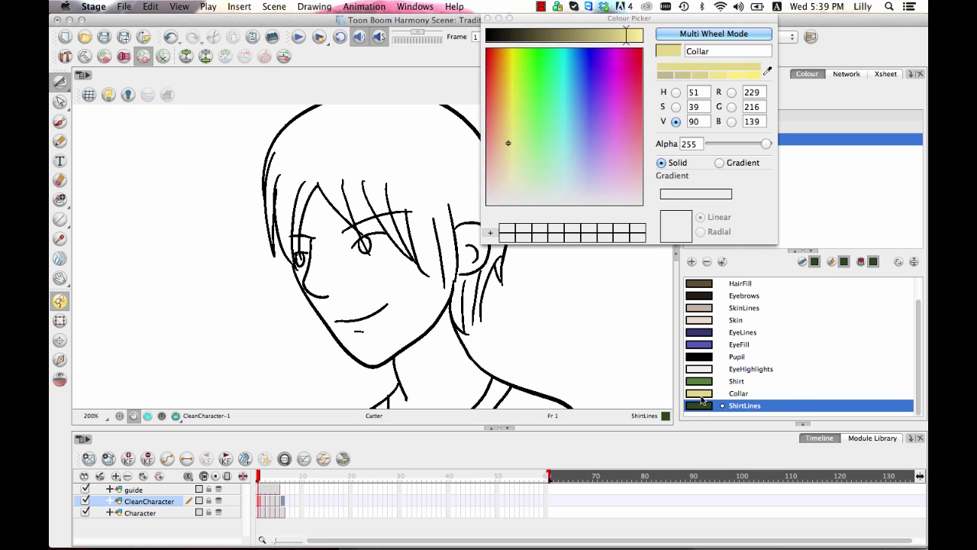
pyautogui.click(693, 262)
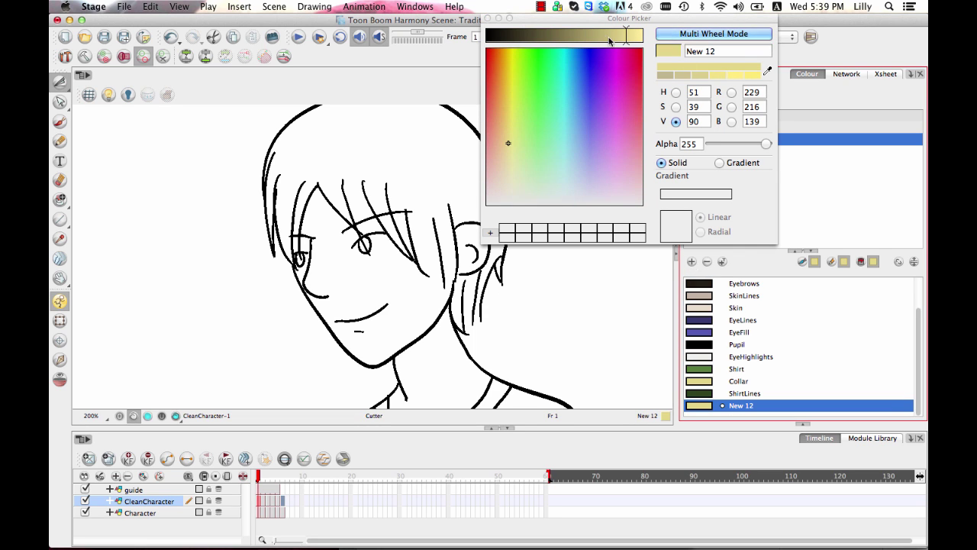
pyautogui.moveTo(609, 40); pyautogui.dragTo(595, 36)
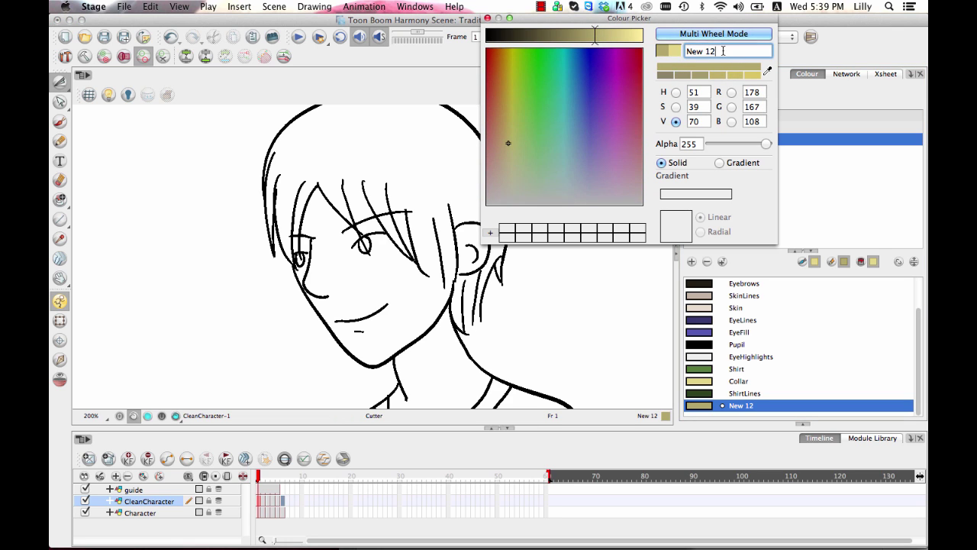
pyautogui.write('Collar')
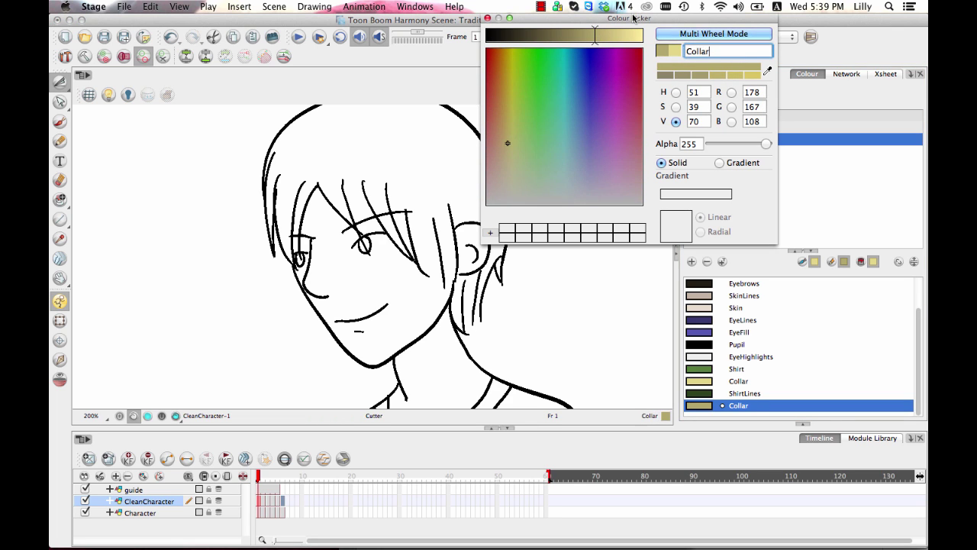
pyautogui.write('inesLines')
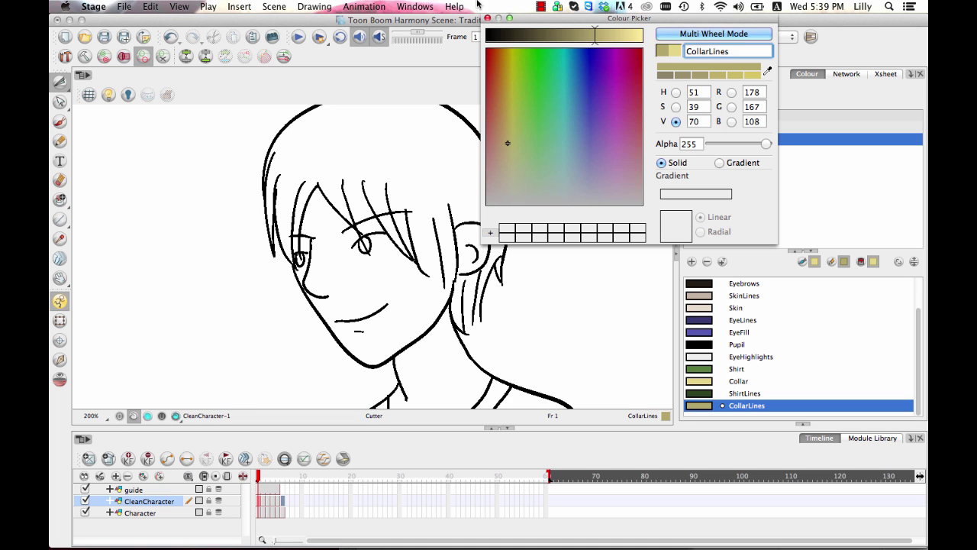
pyautogui.click(488, 18)
# Move ShirtLines directly below Shirt in the Character palette and show the colours in Swatch Mode
pyautogui.click(713, 393)
pyautogui.moveTo(708, 394); pyautogui.dragTo(707, 383)
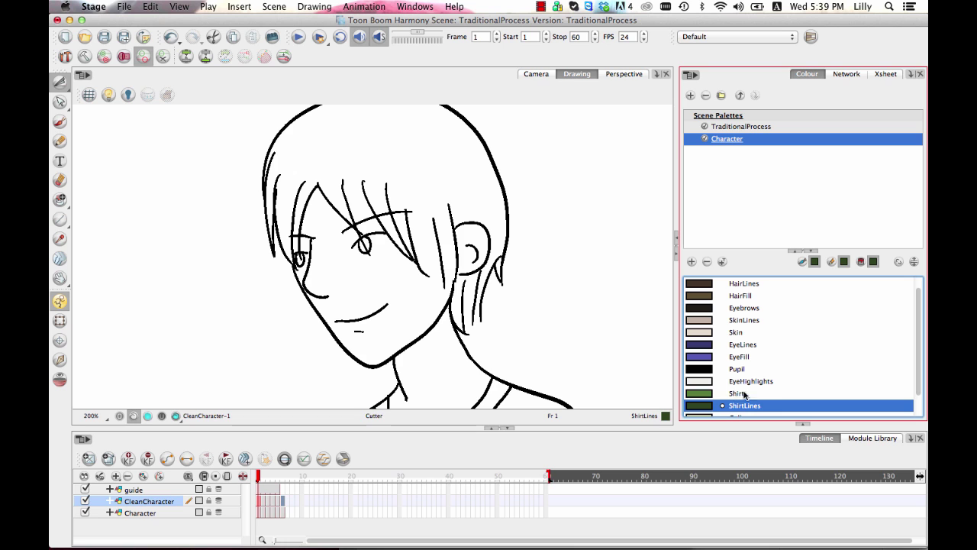
pyautogui.rightClick(754, 293)
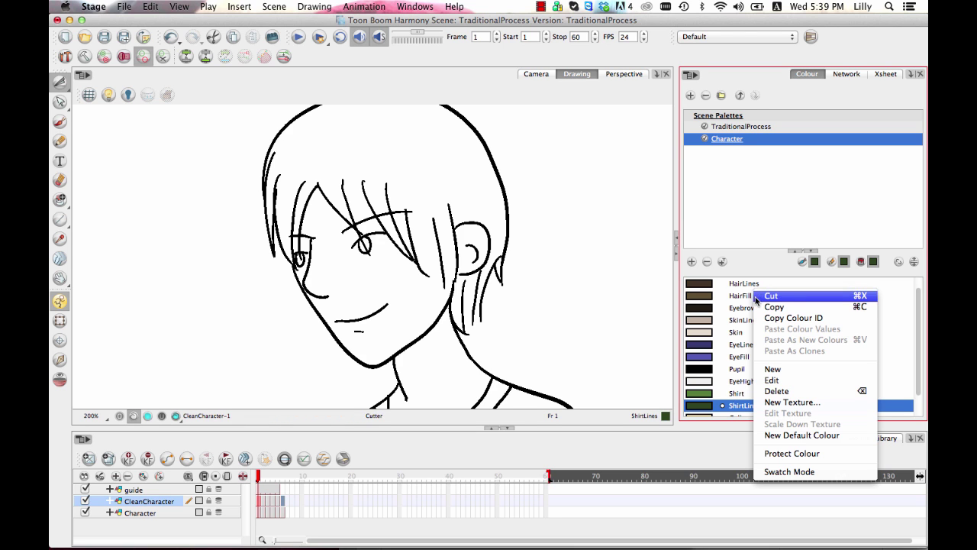
pyautogui.click(812, 472)
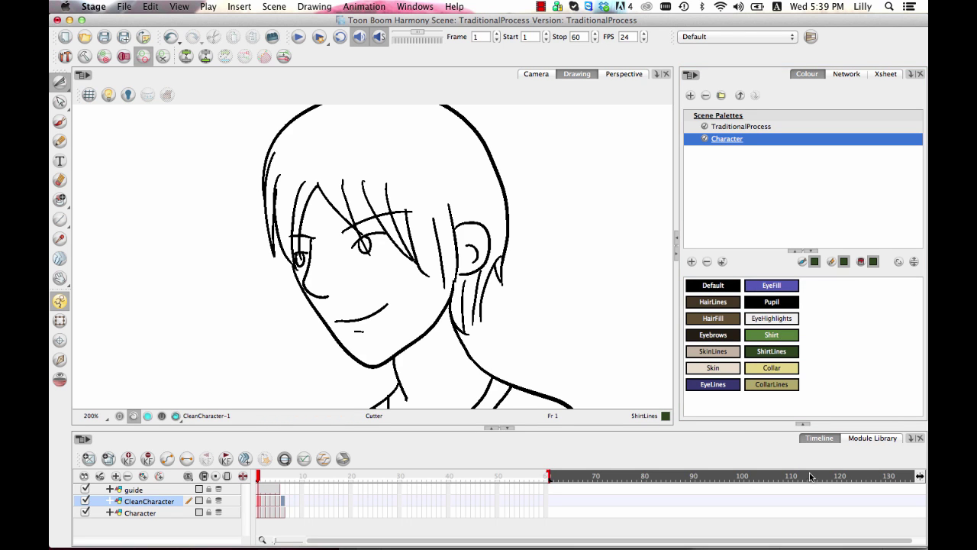
# Toggle the Character palette's Swatch Mode off and back on
pyautogui.rightClick(740, 313)
pyautogui.click(777, 495)
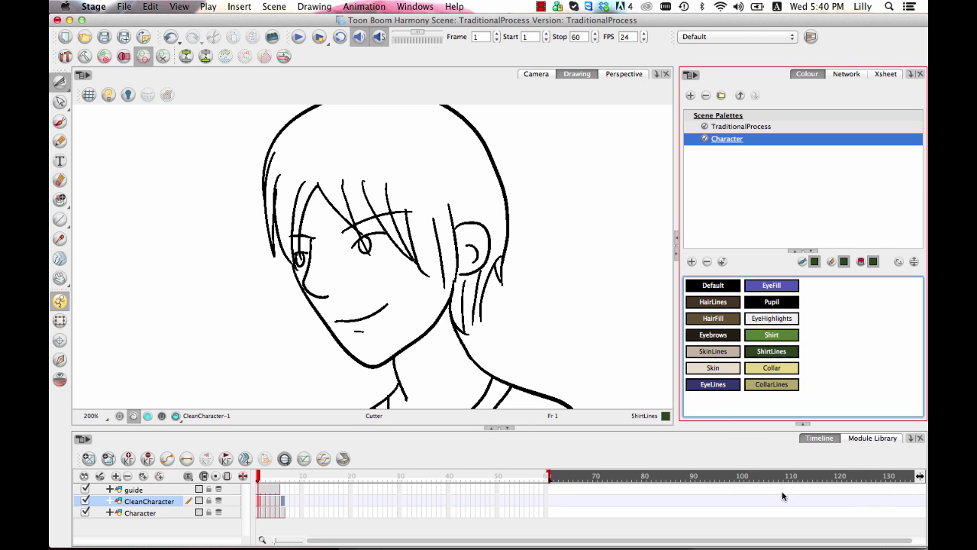
pyautogui.rightClick(705, 312)
pyautogui.click(764, 494)
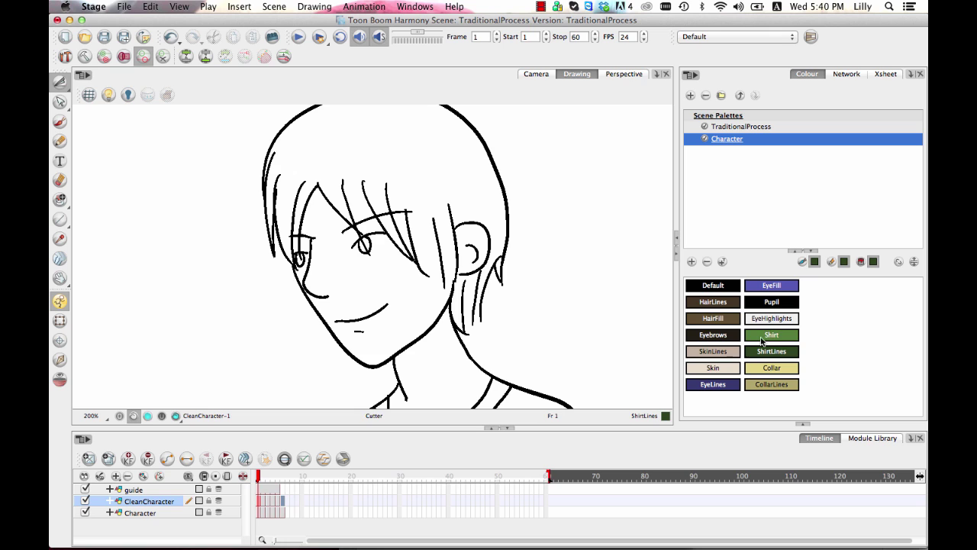
# Recolour the head outline and the fringe strands with HairLines using the Paint tool
pyautogui.click(717, 301)
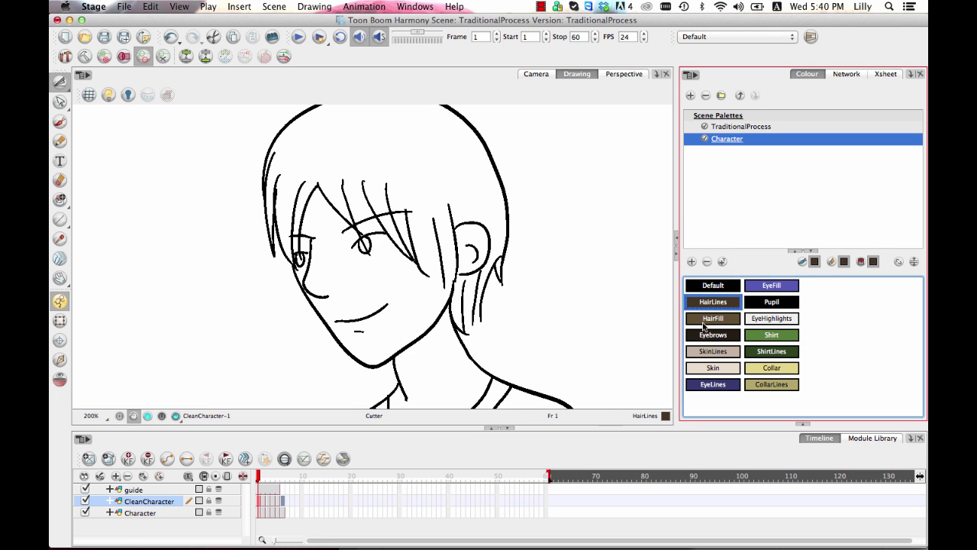
pyautogui.press('space')
pyautogui.moveTo(372, 186); pyautogui.dragTo(400, 218)
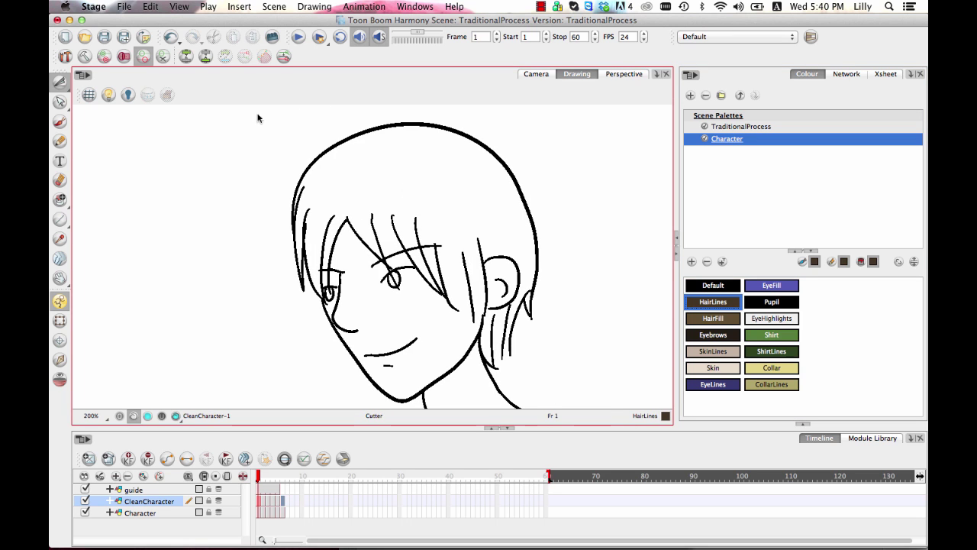
pyautogui.click(62, 200)
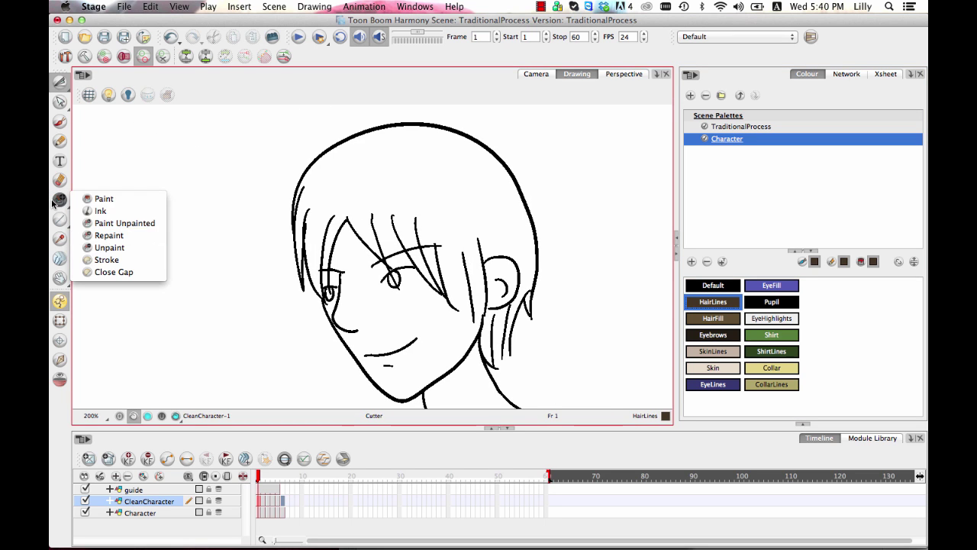
pyautogui.click(136, 234)
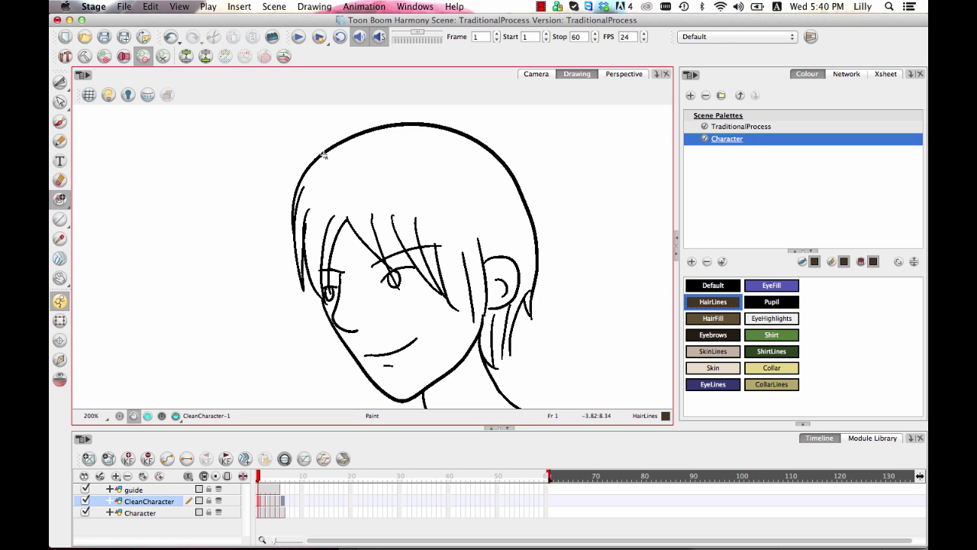
pyautogui.click(498, 154)
pyautogui.moveTo(493, 189); pyautogui.dragTo(546, 126)
pyautogui.scroll(3, 512, 181)
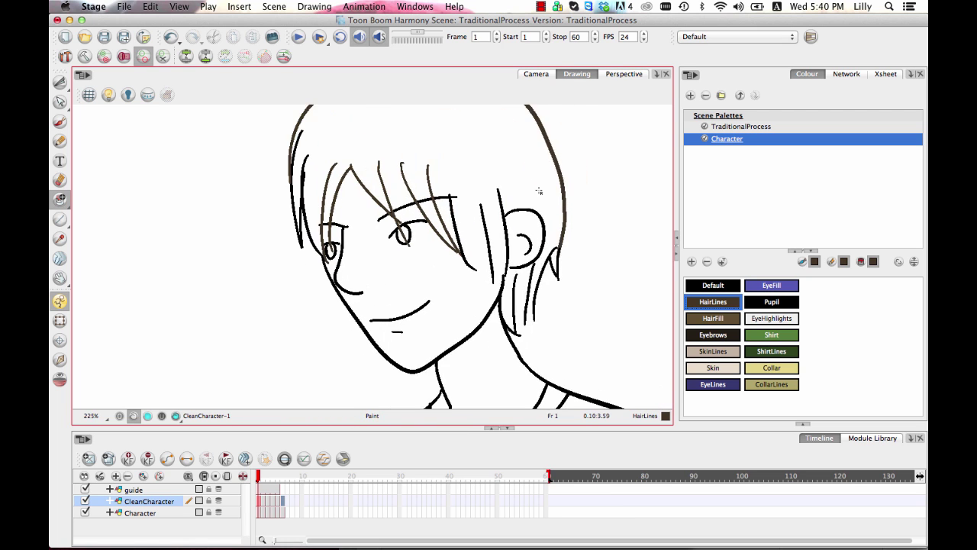
# Paint the remaining hair strands beside the ear, at the nape and along the far side of the face with HairLines
pyautogui.moveTo(458, 204)
pyautogui.mouseDown()
pyautogui.moveTo(509, 218)
pyautogui.moveTo(545, 183)
pyautogui.mouseUp()
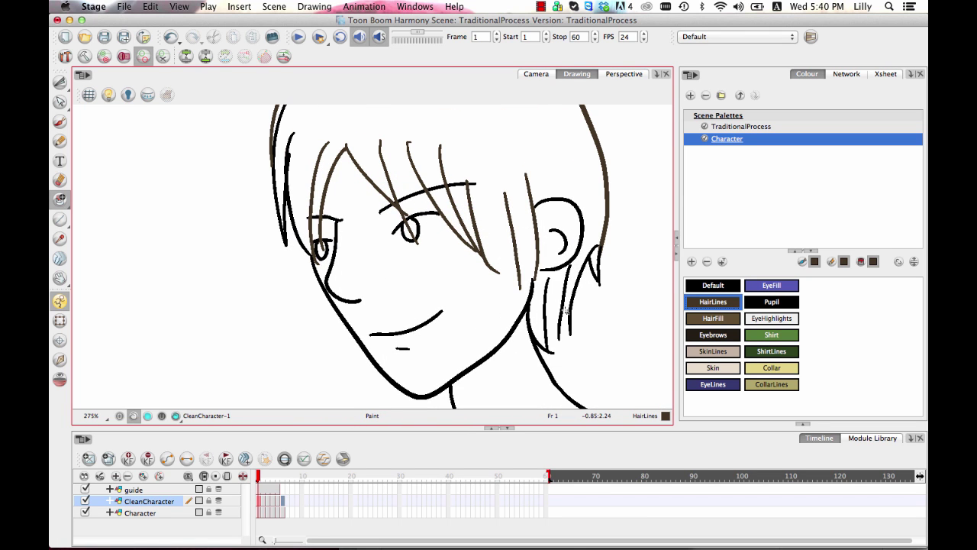
pyautogui.moveTo(547, 351)
pyautogui.mouseDown()
pyautogui.moveTo(601, 299)
pyautogui.moveTo(590, 270)
pyautogui.mouseUp()
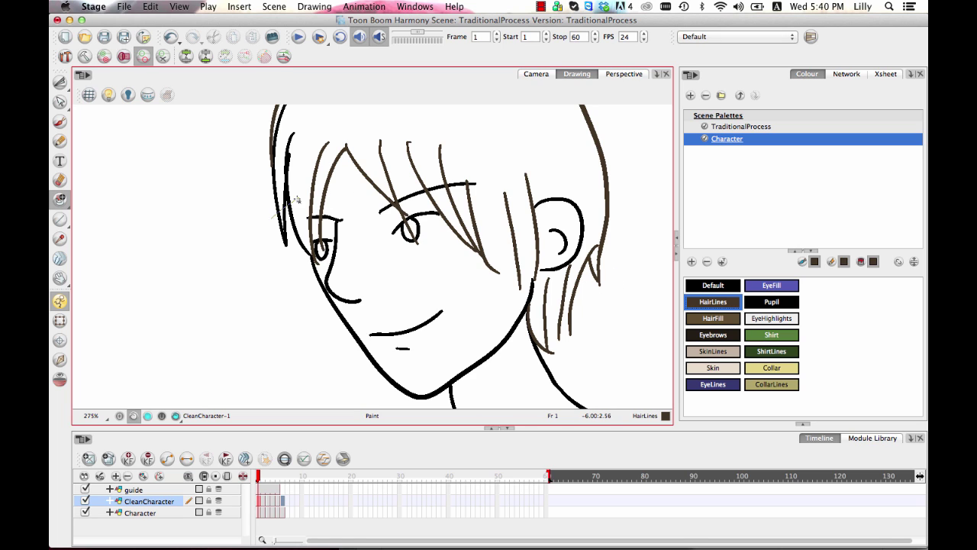
pyautogui.moveTo(298, 198); pyautogui.dragTo(257, 227)
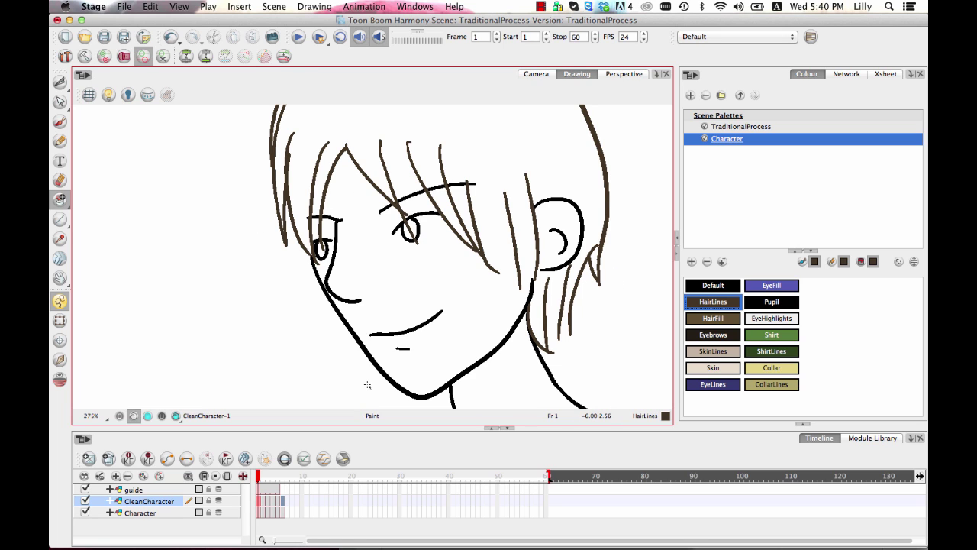
# Paint the character's eyebrow line with the Eyebrows colour
pyautogui.click(728, 334)
pyautogui.moveTo(415, 256); pyautogui.dragTo(415, 292)
pyautogui.press('2')
pyautogui.press('2')
pyautogui.click(438, 219)
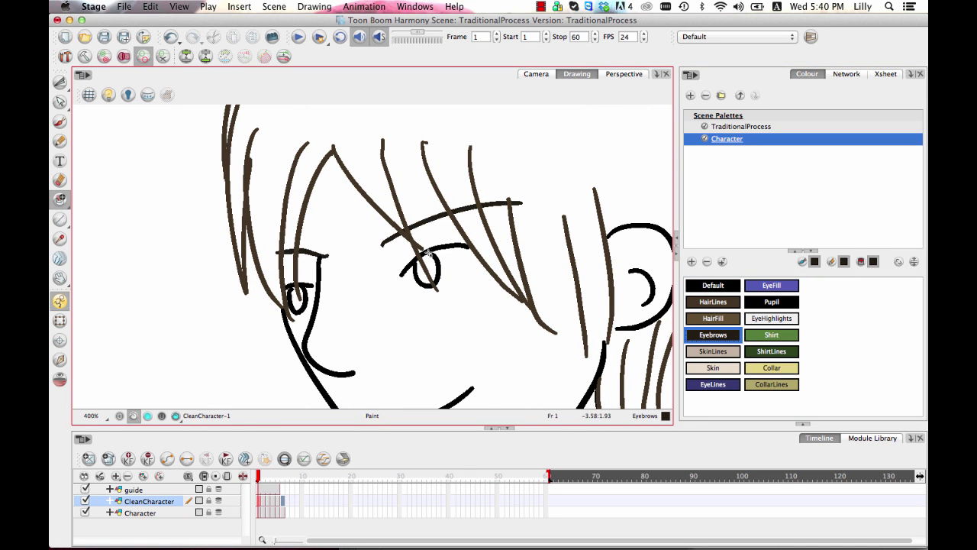
# Paint the face outline, nose, mouth and lower-lip lines with SkinLines
pyautogui.click(726, 352)
pyautogui.scroll(-5, 436, 214)
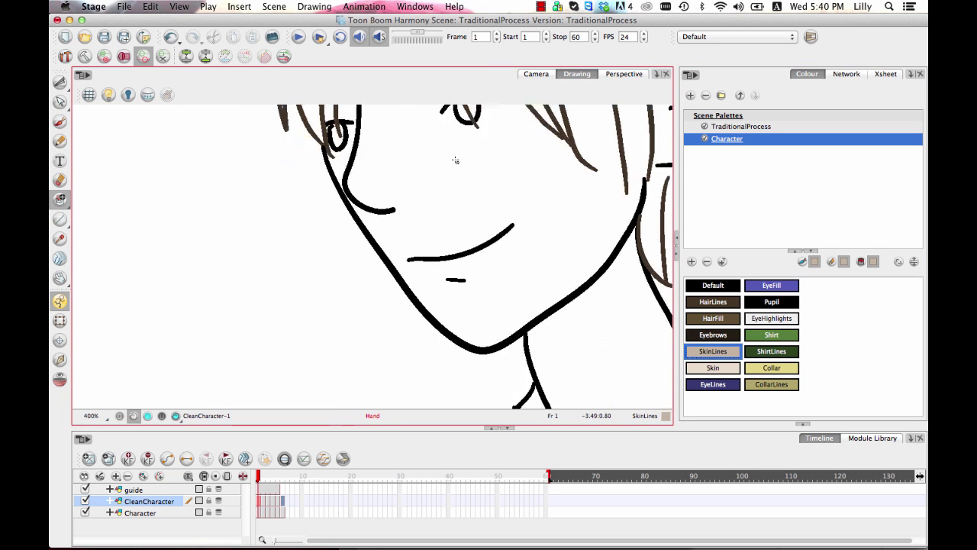
pyautogui.click(377, 250)
pyautogui.click(374, 203)
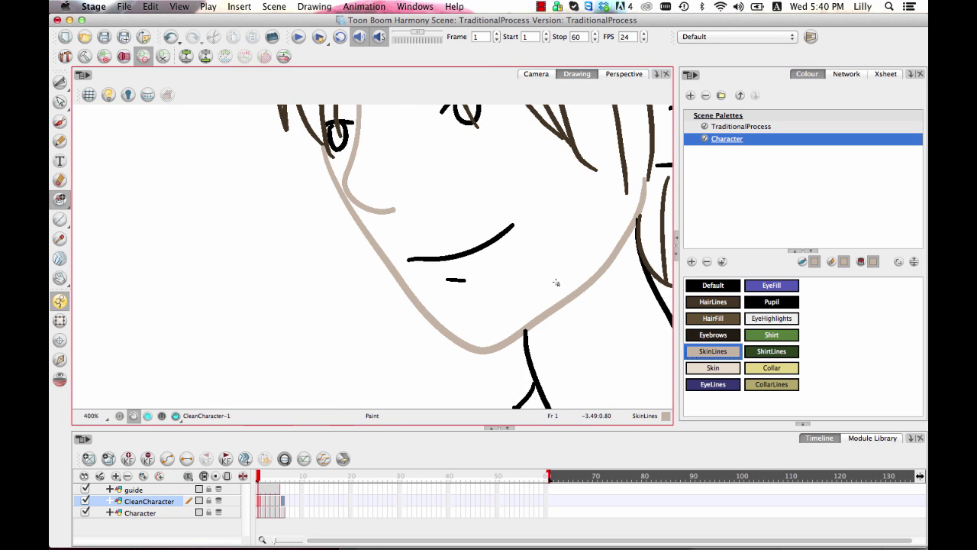
pyautogui.click(449, 253)
pyautogui.click(454, 279)
# Paint the two neck lines with SkinLines, leaving the black shoulder line unpainted
pyautogui.moveTo(543, 281)
pyautogui.mouseDown()
pyautogui.moveTo(436, 368)
pyautogui.moveTo(458, 299)
pyautogui.mouseUp()
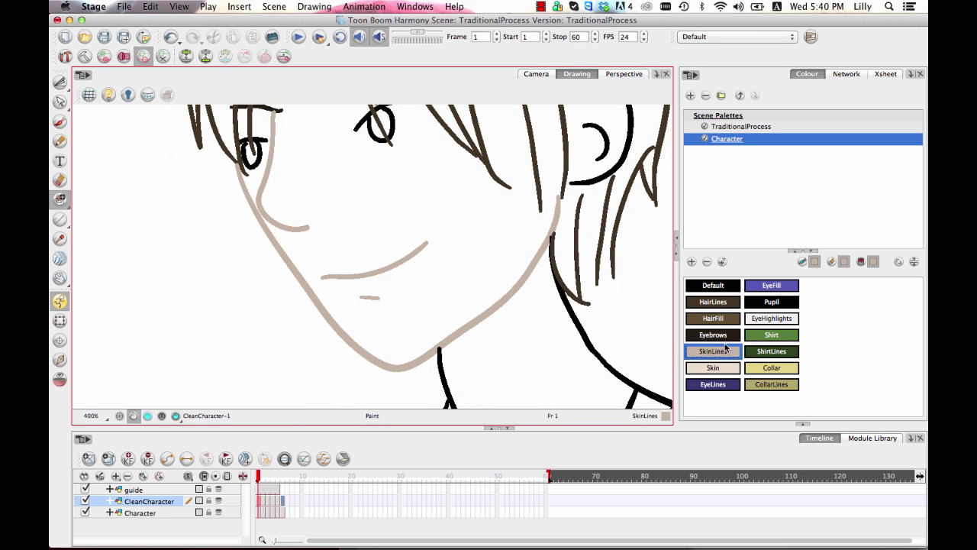
pyautogui.click(571, 331)
pyautogui.click(442, 377)
pyautogui.scroll(-5, 502, 252)
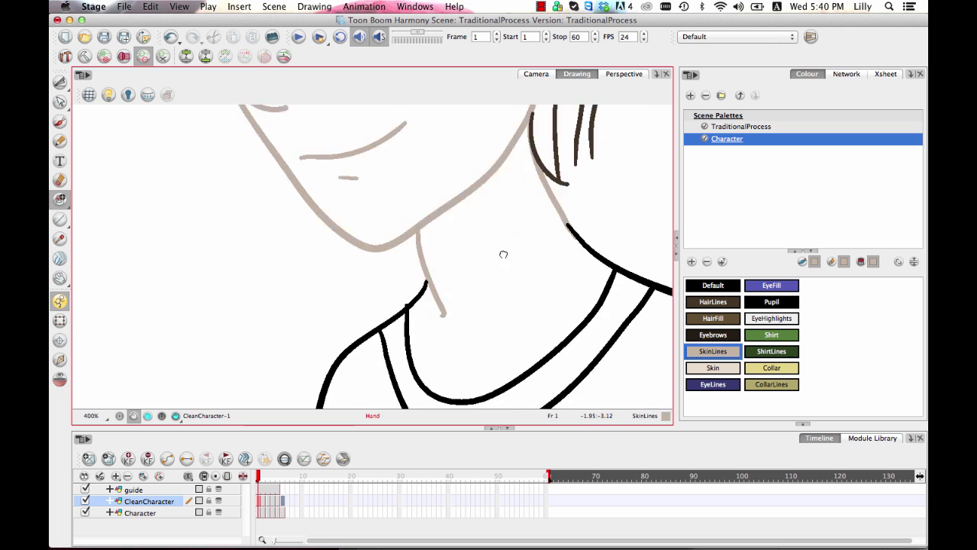
pyautogui.click(583, 230)
pyautogui.press('super+z')
# Darken the SkinLines colour to value 58 (RGB 147, 136, 123) and close the colour picker
pyautogui.moveTo(509, 197); pyautogui.dragTo(513, 254)
pyautogui.press('1')
pyautogui.press('1')
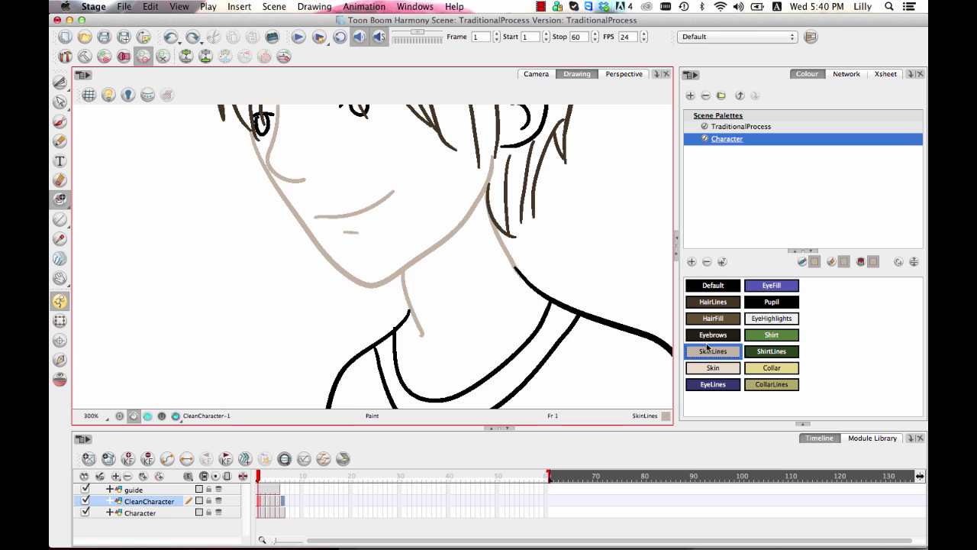
pyautogui.doubleClick(714, 353)
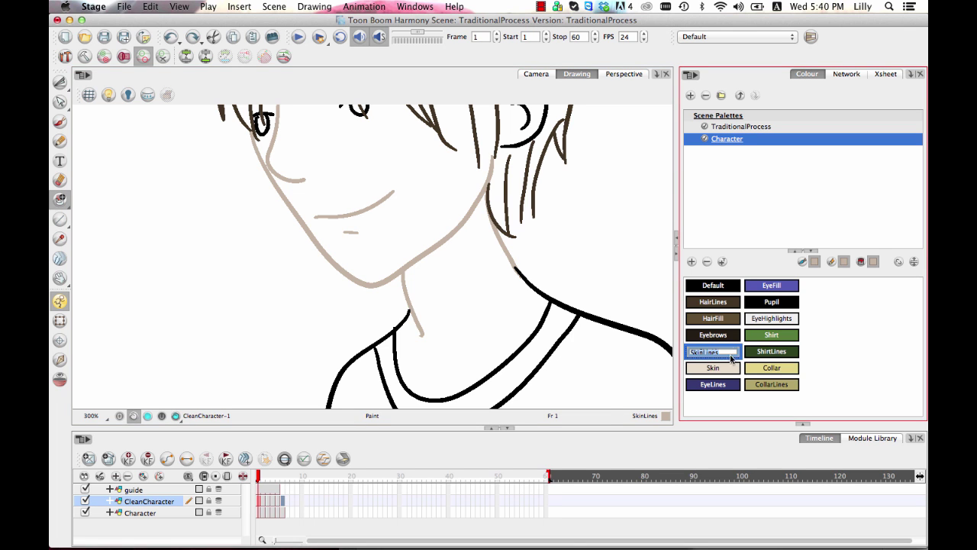
pyautogui.doubleClick(739, 355)
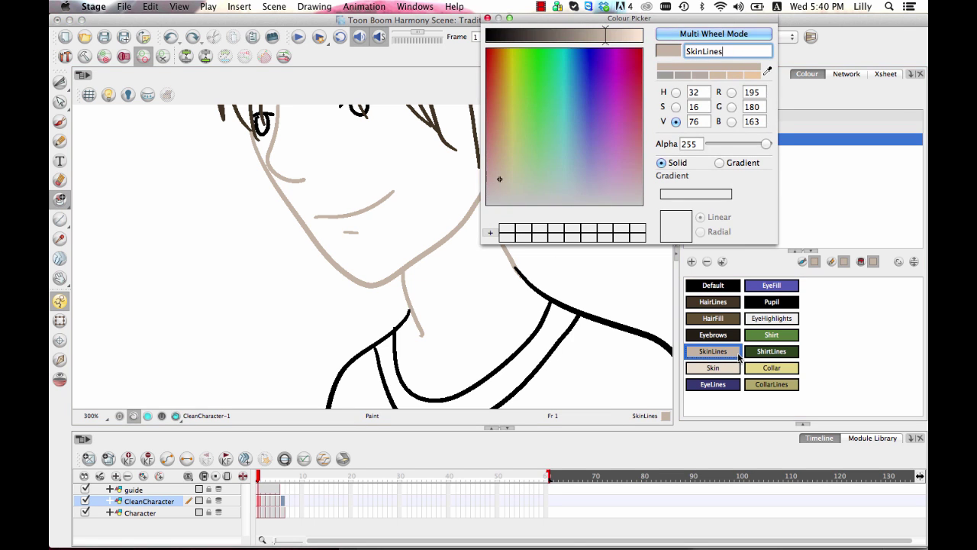
pyautogui.moveTo(596, 38); pyautogui.dragTo(576, 38)
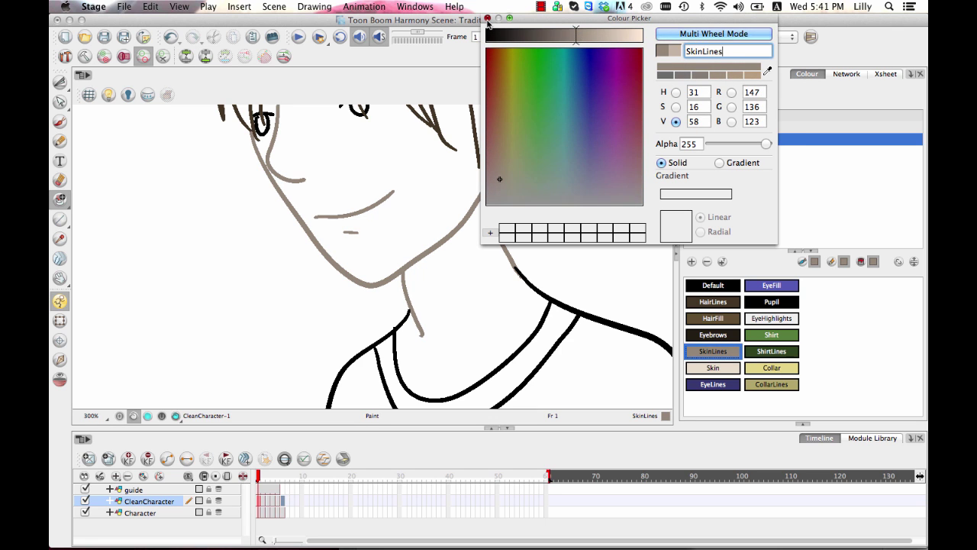
pyautogui.click(488, 18)
# Try to paint the line running from the neck into the shoulder with SkinLines, and undo it
pyautogui.scroll(1, 534, 297)
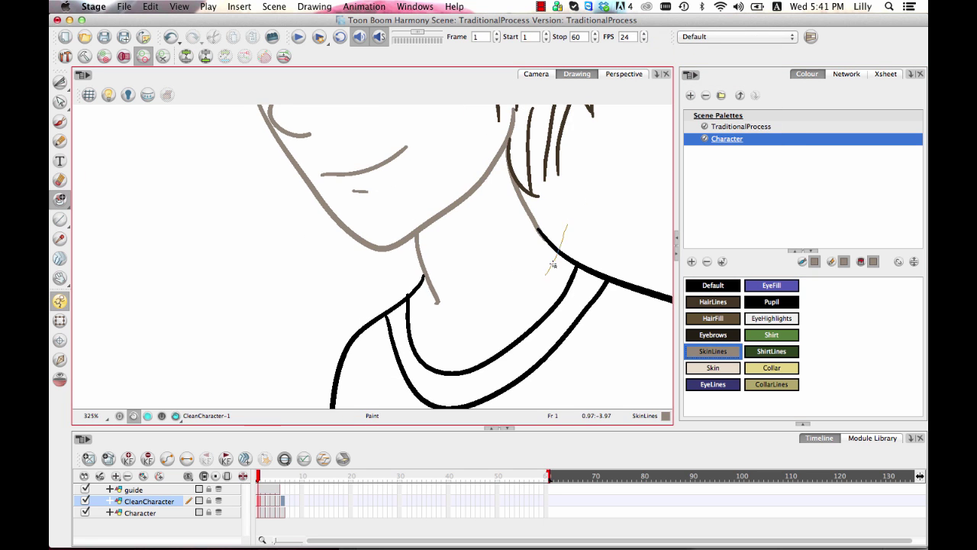
pyautogui.scroll(3, 582, 239)
pyautogui.press('super+z')
pyautogui.press('super+shift+z')
pyautogui.press('super+z')
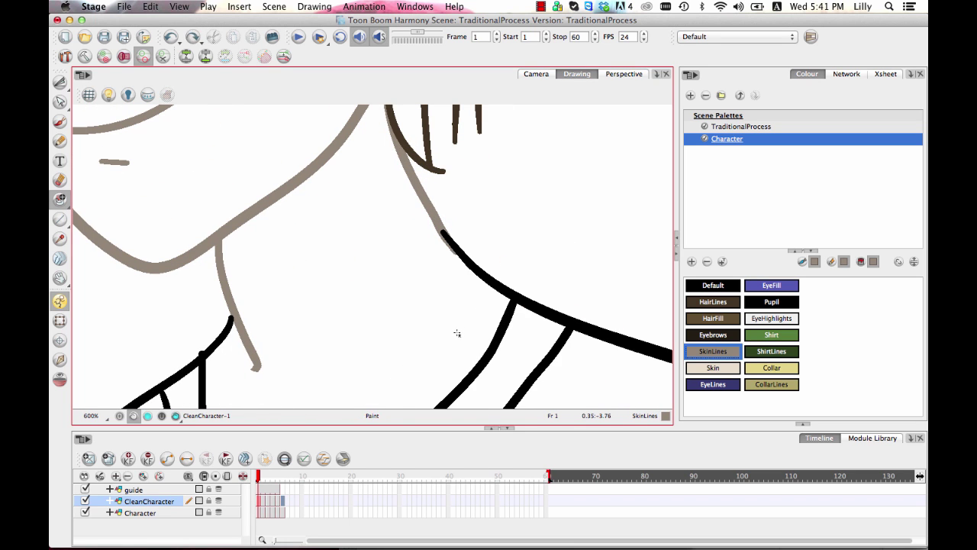
# Activate the Brush tool, show its properties below the colour list and enable the repaint brush mode
pyautogui.click(60, 120)
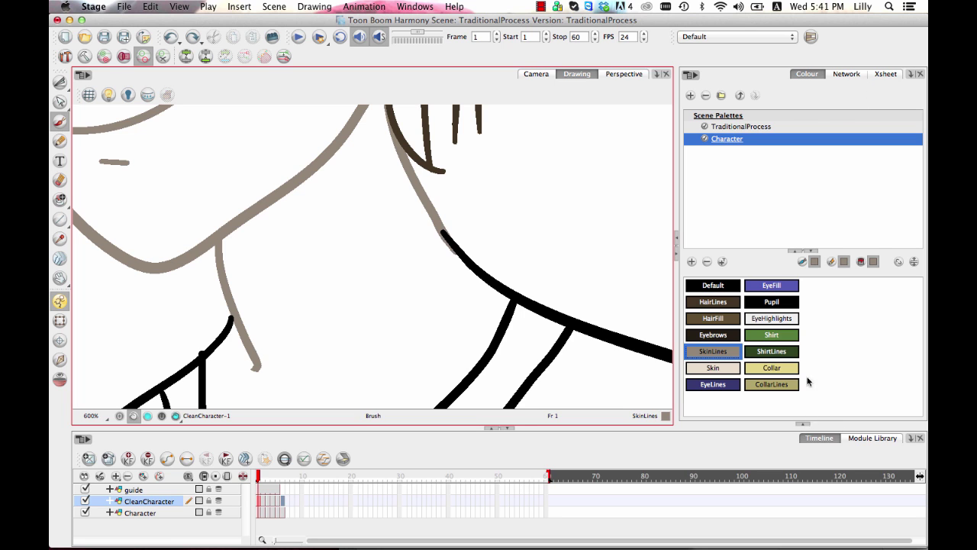
pyautogui.click(914, 261)
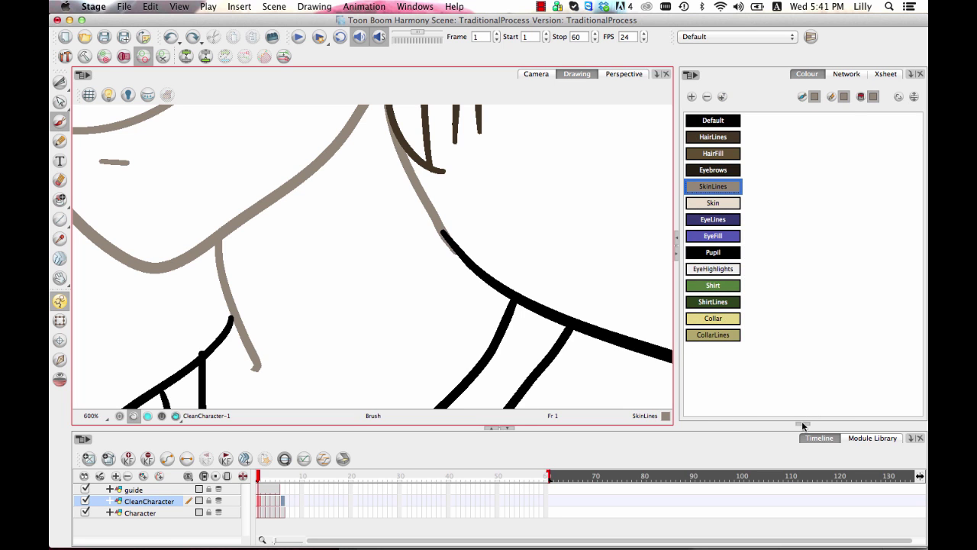
pyautogui.moveTo(801, 422); pyautogui.dragTo(789, 245)
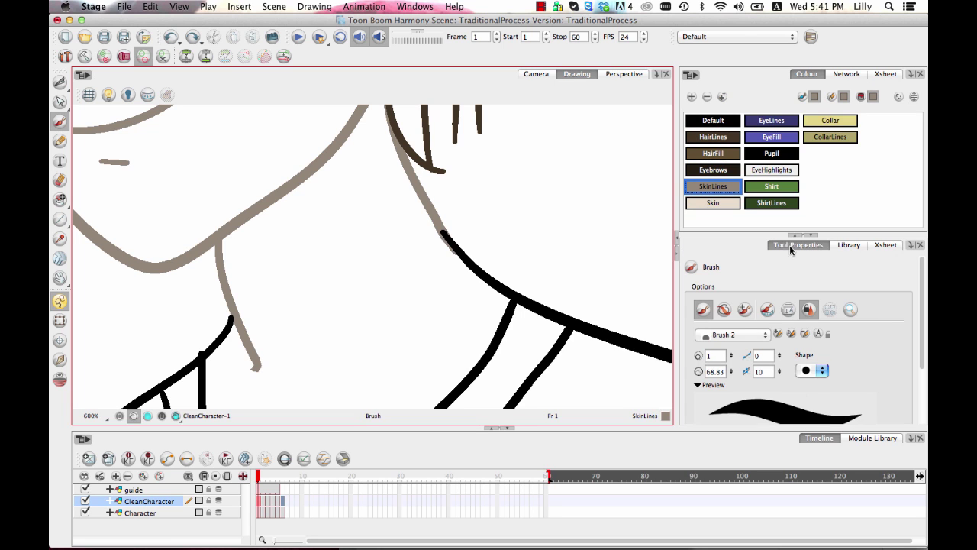
pyautogui.click(744, 308)
# Recolour the part of the right shoulder line between neck and collar with SkinLines, using the Brush and Paint tools
pyautogui.moveTo(506, 251); pyautogui.dragTo(490, 291)
pyautogui.press('super+z')
pyautogui.click(505, 273)
pyautogui.click(60, 198)
pyautogui.moveTo(526, 231)
pyautogui.mouseDown()
pyautogui.moveTo(439, 295)
pyautogui.moveTo(577, 191)
pyautogui.mouseUp()
pyautogui.click(372, 233)
pyautogui.press('super+z')
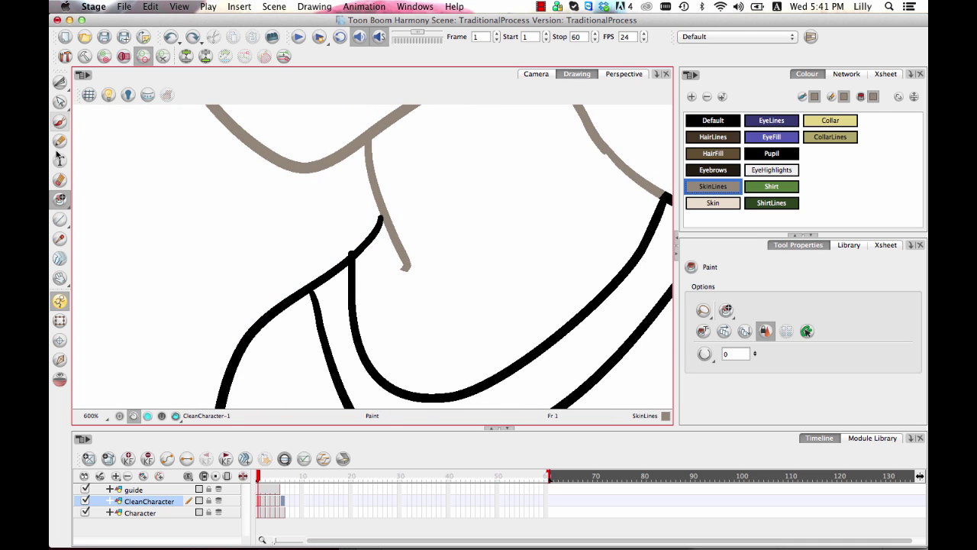
# Brush over the short line between the neck and the left end of the collar with SkinLines
pyautogui.click(60, 120)
pyautogui.moveTo(365, 231)
pyautogui.mouseDown()
pyautogui.moveTo(372, 228)
pyautogui.moveTo(372, 246)
pyautogui.moveTo(385, 211)
pyautogui.mouseUp()
pyautogui.moveTo(451, 279); pyautogui.dragTo(455, 261)
# Brush over the shoulder segment and line ends at the right end of the collar with CollarLines
pyautogui.press('1')
pyautogui.press('1')
pyautogui.press('1')
pyautogui.moveTo(545, 298)
pyautogui.mouseDown()
pyautogui.moveTo(518, 290)
pyautogui.moveTo(451, 298)
pyautogui.mouseUp()
pyautogui.press('1')
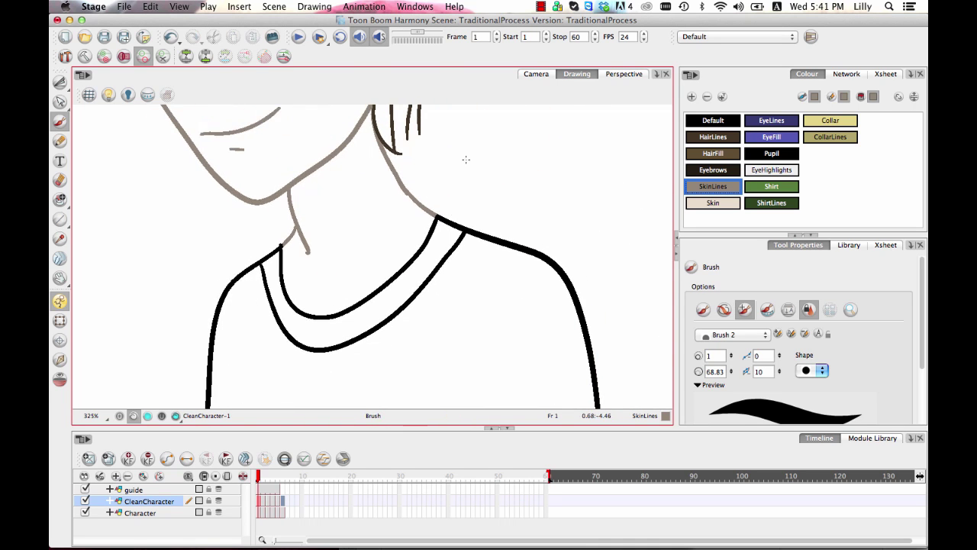
pyautogui.click(843, 135)
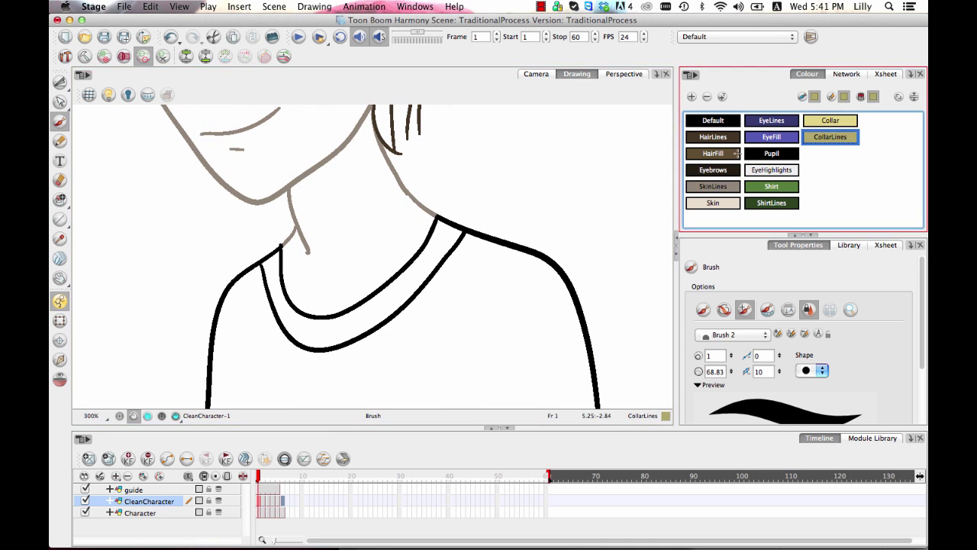
pyautogui.scroll(4, 470, 210)
pyautogui.moveTo(469, 210)
pyautogui.mouseDown()
pyautogui.moveTo(479, 203)
pyautogui.moveTo(460, 198)
pyautogui.moveTo(501, 211)
pyautogui.mouseUp()
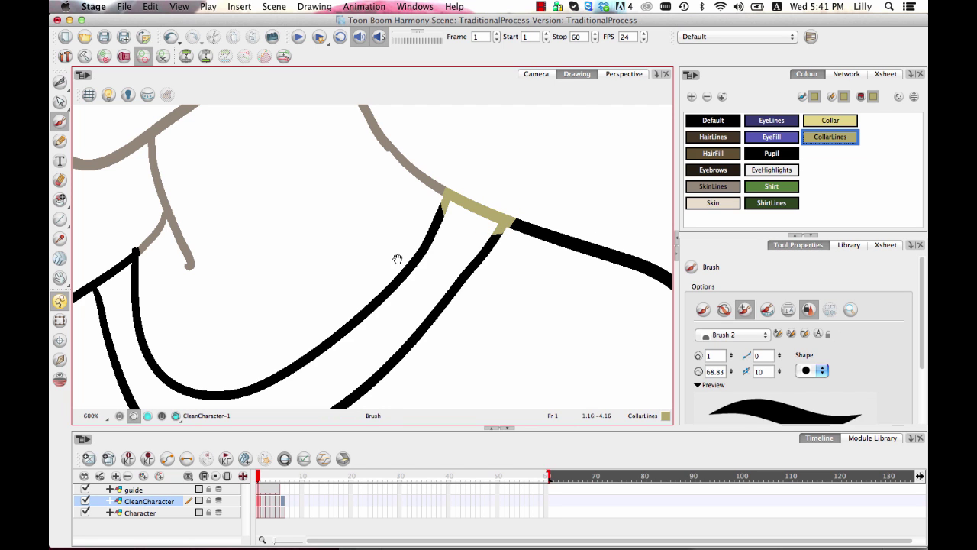
# Brush the left end of the collar with CollarLines and touch up the adjoining neck line with SkinLines
pyautogui.moveTo(249, 223)
pyautogui.mouseDown()
pyautogui.moveTo(334, 186)
pyautogui.moveTo(436, 166)
pyautogui.mouseUp()
pyautogui.moveTo(307, 208)
pyautogui.mouseDown()
pyautogui.moveTo(322, 197)
pyautogui.moveTo(304, 229)
pyautogui.mouseUp()
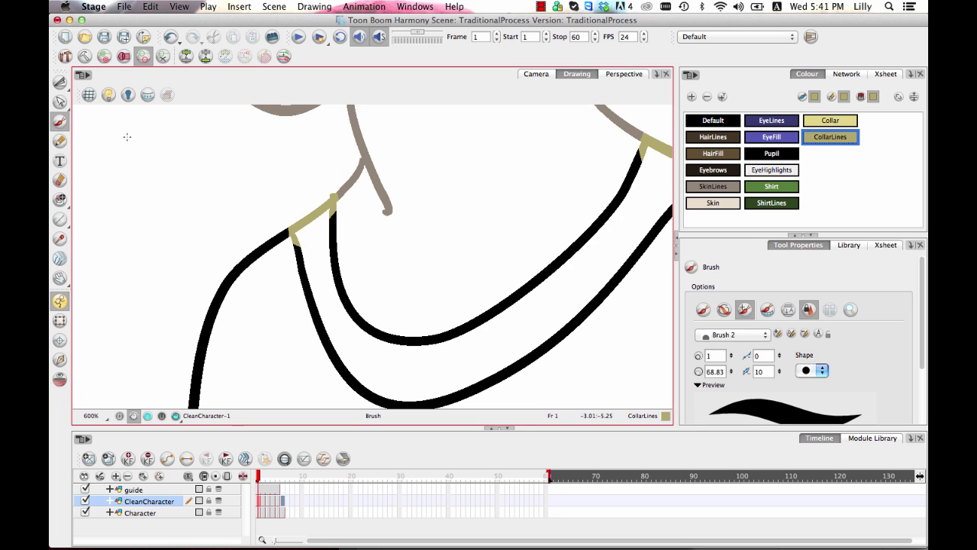
pyautogui.click(731, 187)
pyautogui.moveTo(348, 184)
pyautogui.mouseDown()
pyautogui.moveTo(346, 199)
pyautogui.moveTo(347, 190)
pyautogui.mouseUp()
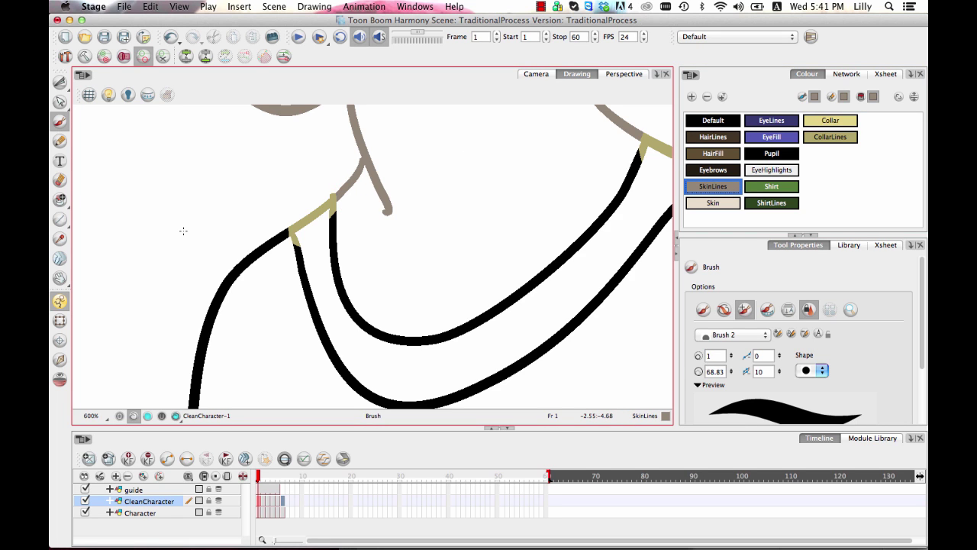
# Try to paint both collar curves with SkinLines using the Paint tool, and undo it
pyautogui.click(61, 200)
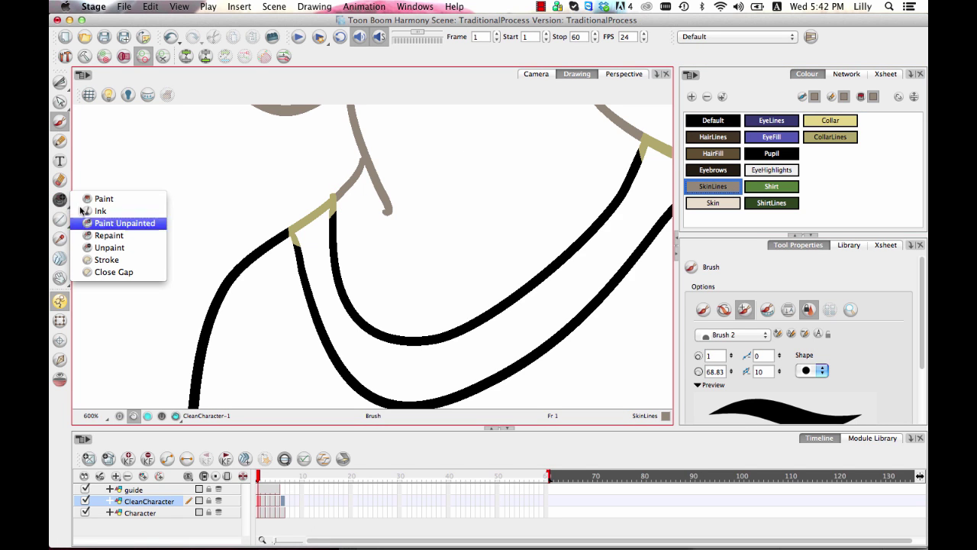
pyautogui.click(110, 235)
pyautogui.click(385, 335)
pyautogui.click(370, 391)
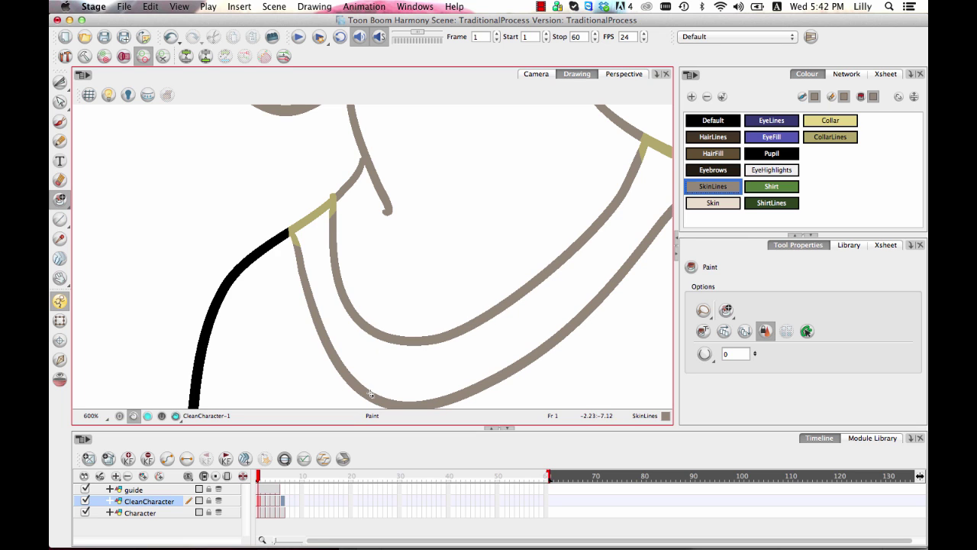
pyautogui.press('super+z')
pyautogui.press('super+z')
# Paint the inner and outer collar curves with CollarLines
pyautogui.click(841, 141)
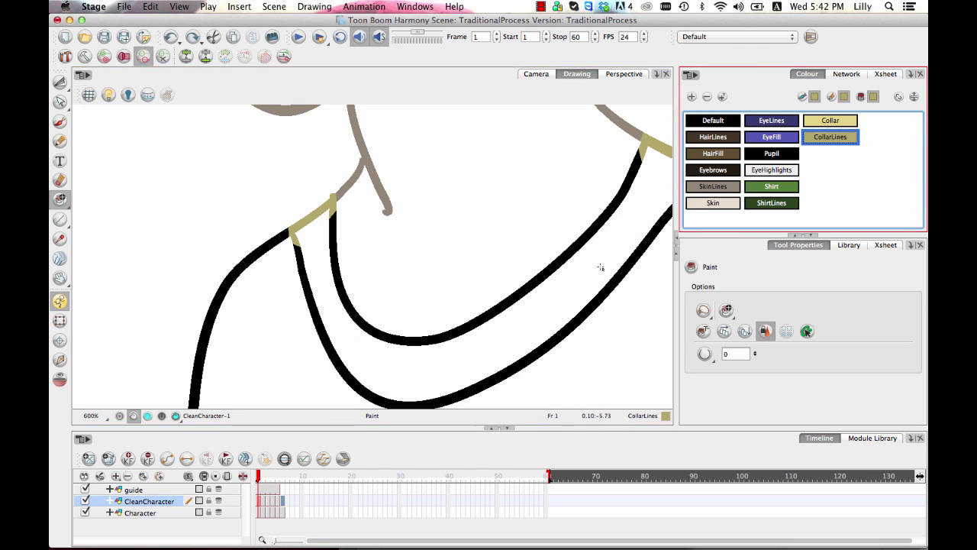
pyautogui.click(526, 289)
pyautogui.click(527, 362)
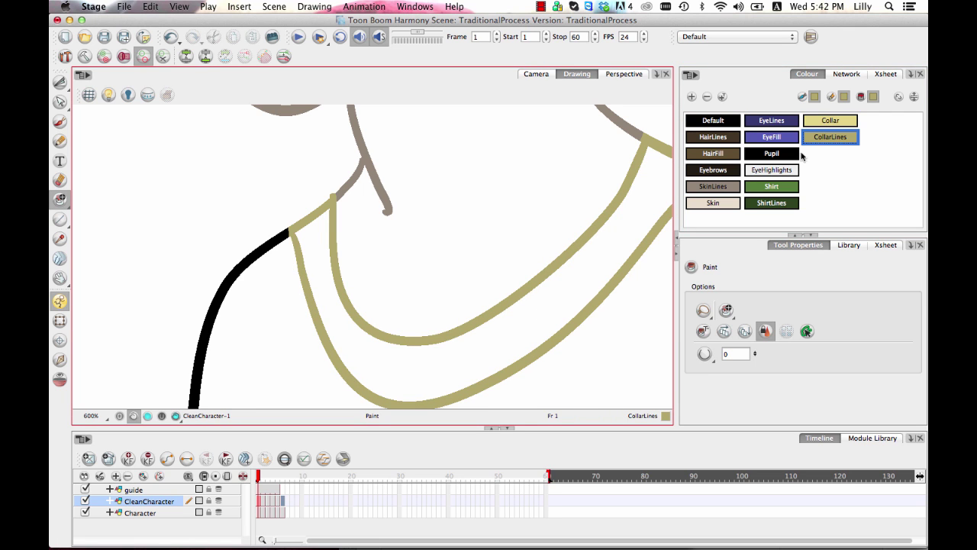
# Paint the left and right shoulder lines of the shirt with ShirtLines
pyautogui.click(788, 205)
pyautogui.click(260, 252)
pyautogui.scroll(-3, 426, 255)
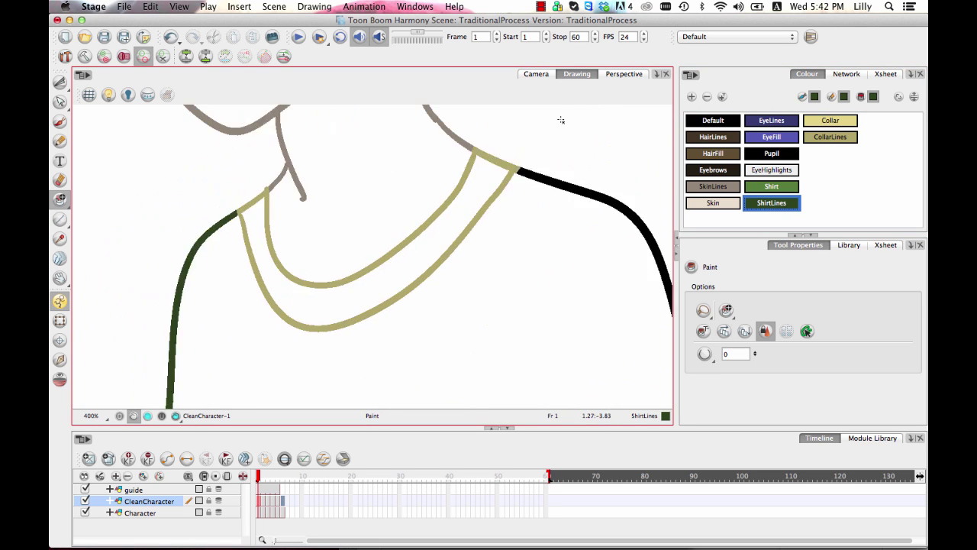
pyautogui.click(600, 205)
# Paint the remaining shirt lines between the arms and the torso with ShirtLines
pyautogui.moveTo(363, 377); pyautogui.dragTo(504, 161)
pyautogui.click(349, 282)
pyautogui.moveTo(358, 261); pyautogui.dragTo(138, 238)
pyautogui.press('1')
pyautogui.press('1')
pyautogui.click(456, 287)
# Paint the outer and inner ear lines with SkinLines
pyautogui.moveTo(456, 174); pyautogui.dragTo(554, 364)
pyautogui.press('1')
pyautogui.press('1')
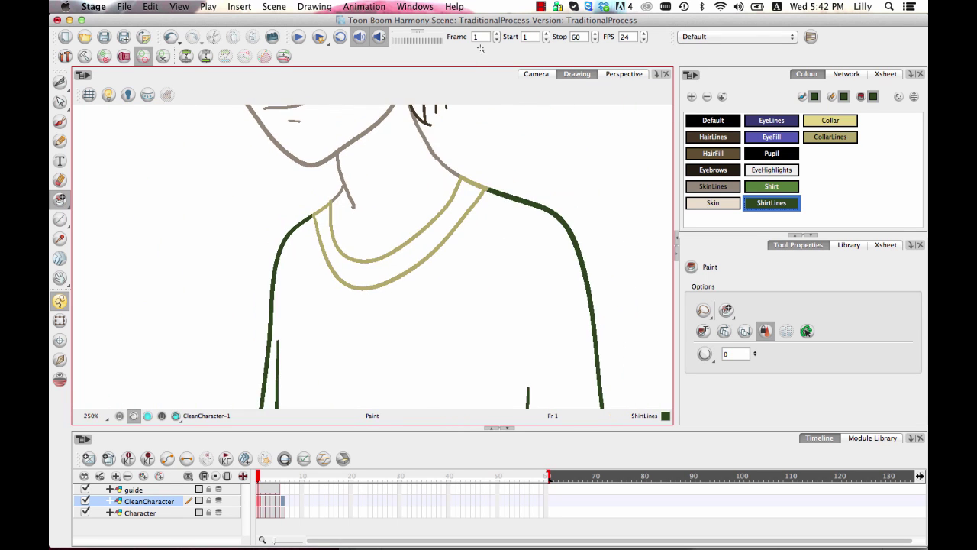
pyautogui.moveTo(427, 174); pyautogui.dragTo(475, 394)
pyautogui.moveTo(487, 326); pyautogui.dragTo(544, 318)
pyautogui.press('2')
pyautogui.press('2')
pyautogui.press('2')
pyautogui.press('2')
pyautogui.moveTo(668, 190); pyautogui.dragTo(570, 208)
pyautogui.click(710, 187)
pyautogui.click(515, 237)
pyautogui.moveTo(328, 221); pyautogui.dragTo(395, 233)
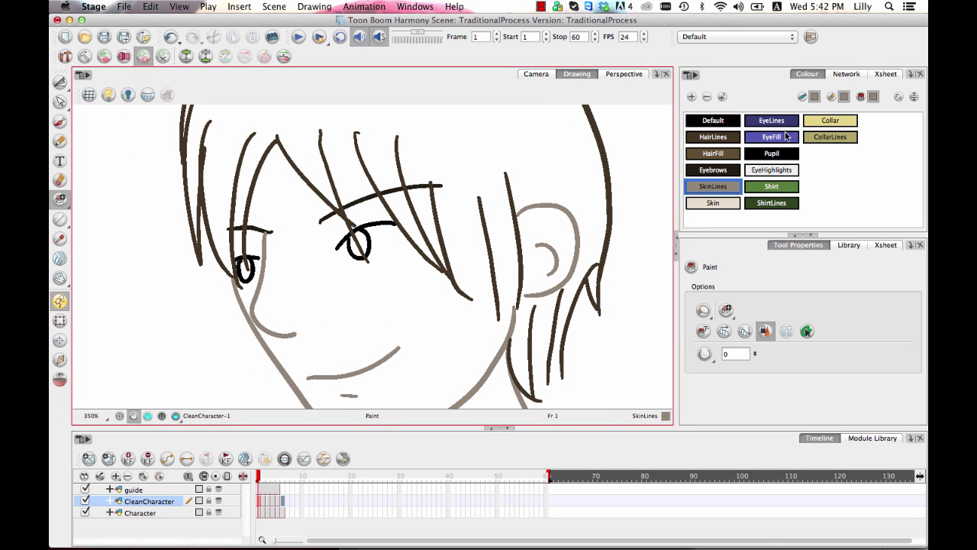
# Paint the iris outlines of both eyes with EyeLines in the first drawing
pyautogui.click(789, 122)
pyautogui.click(364, 238)
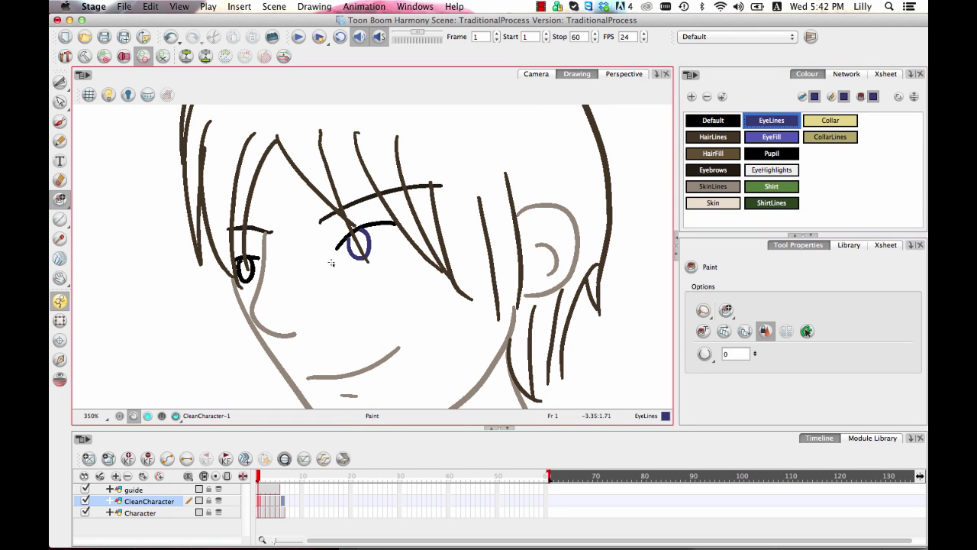
pyautogui.click(243, 271)
pyautogui.moveTo(403, 308); pyautogui.dragTo(439, 274)
pyautogui.press('1')
pyautogui.press('1')
pyautogui.press('1')
pyautogui.moveTo(542, 361); pyautogui.dragTo(525, 285)
pyautogui.press('1')
pyautogui.press('1')
pyautogui.press('1')
pyautogui.scroll(-3, 628, 161)
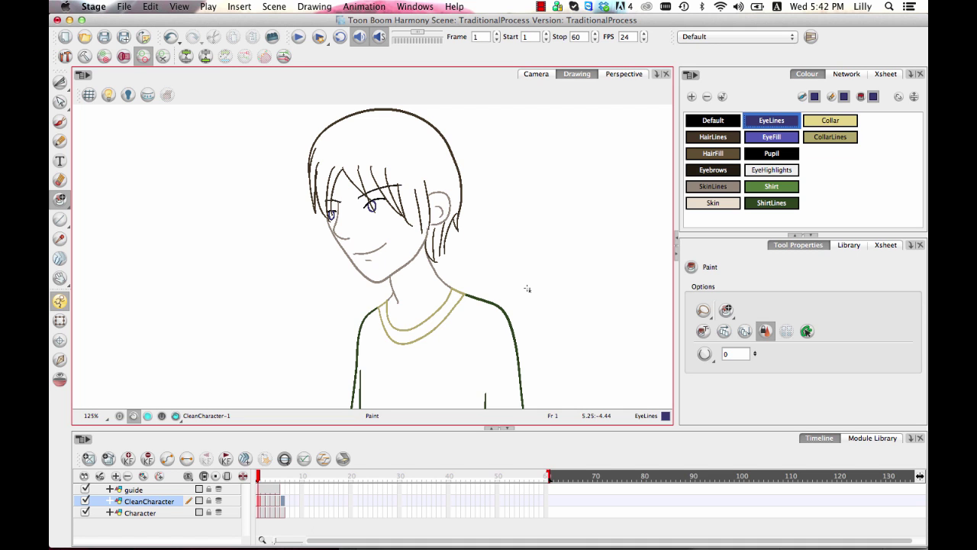
pyautogui.moveTo(553, 321)
pyautogui.mouseDown()
pyautogui.moveTo(523, 233)
pyautogui.moveTo(527, 329)
pyautogui.mouseUp()
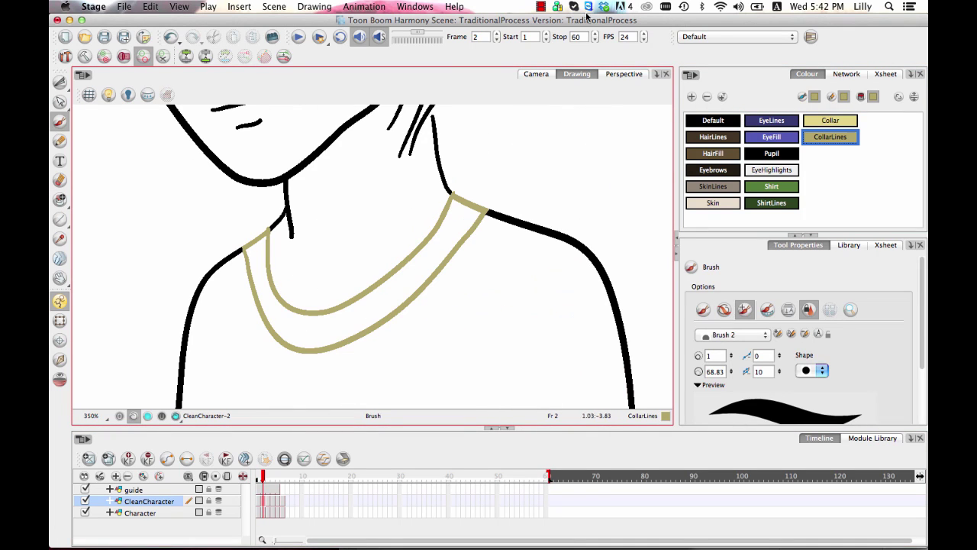
# Switch from the Brush to the Paint tool for recolouring the lines of the second drawing
pyautogui.click(59, 198)
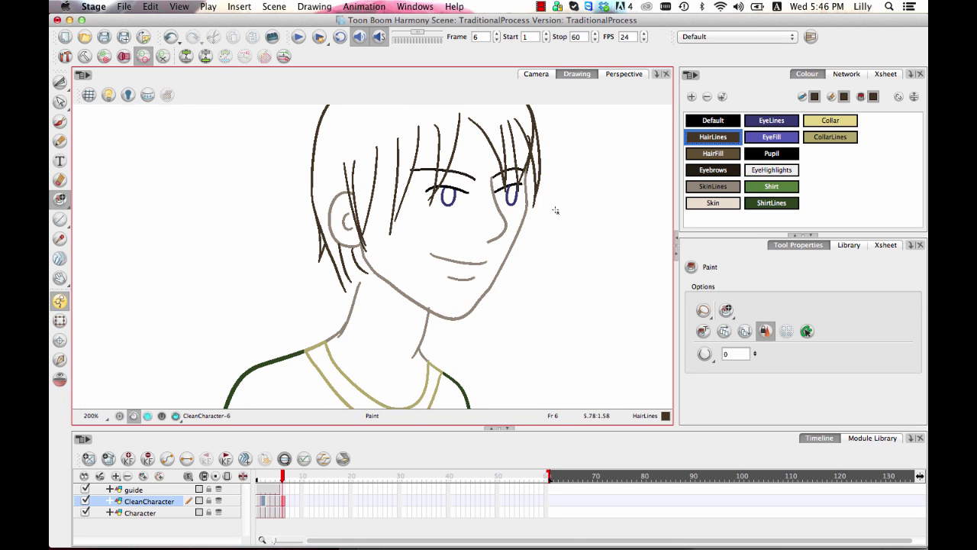
# Turn on Show Strokes to display the stroke ends and gaps in the first drawing
pyautogui.scroll(-4, 534, 251)
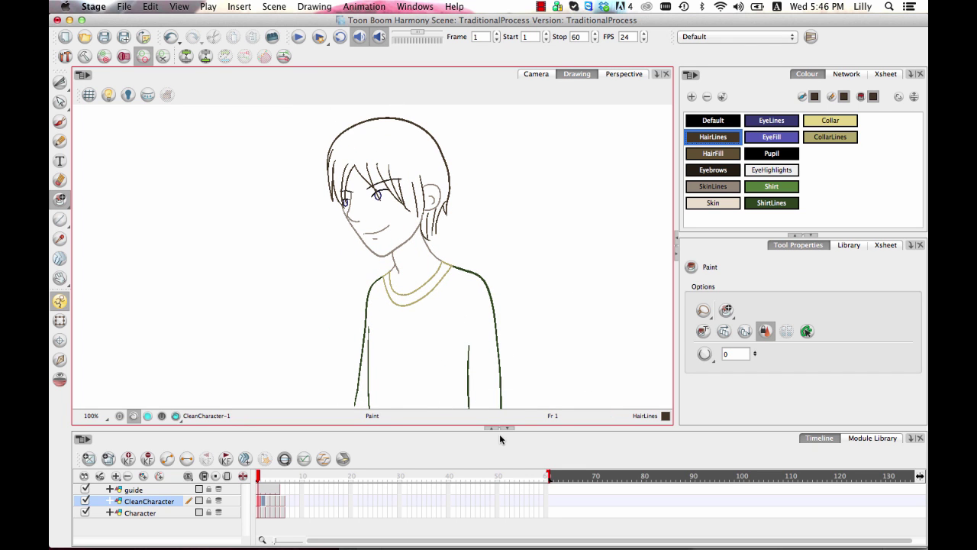
pyautogui.press('space')
pyautogui.moveTo(477, 287); pyautogui.dragTo(480, 272)
pyautogui.press('2')
pyautogui.press('2')
pyautogui.press('2')
pyautogui.press('2')
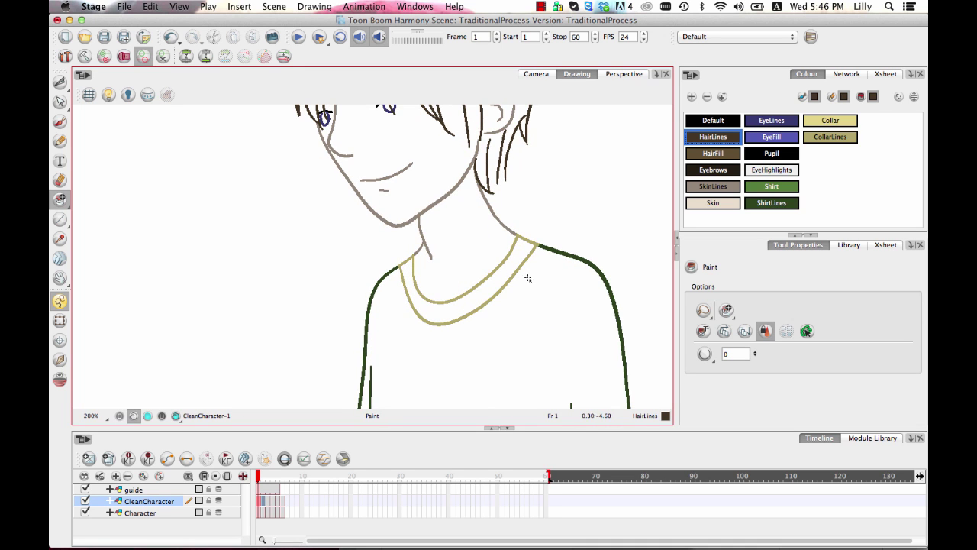
pyautogui.moveTo(515, 153); pyautogui.dragTo(404, 318)
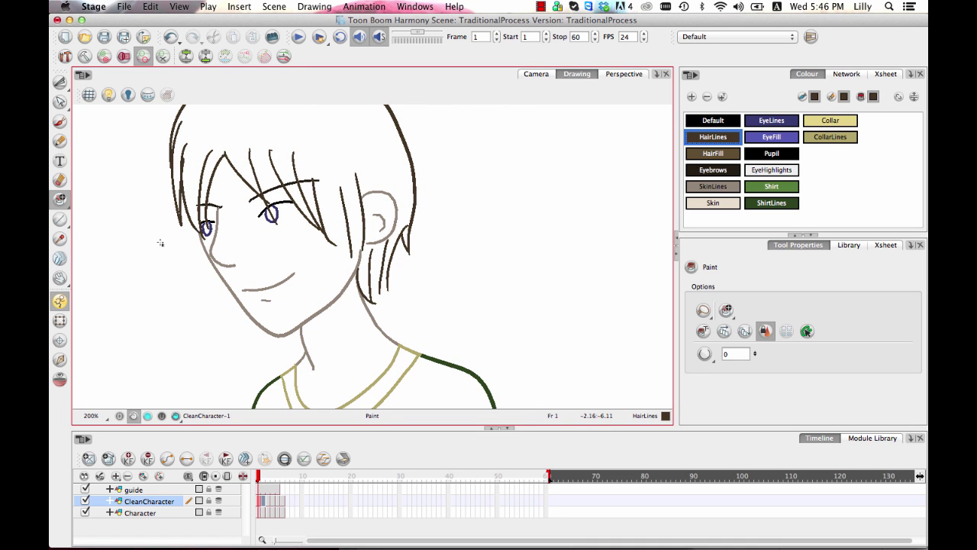
pyautogui.press('space')
pyautogui.moveTo(308, 285); pyautogui.dragTo(362, 288)
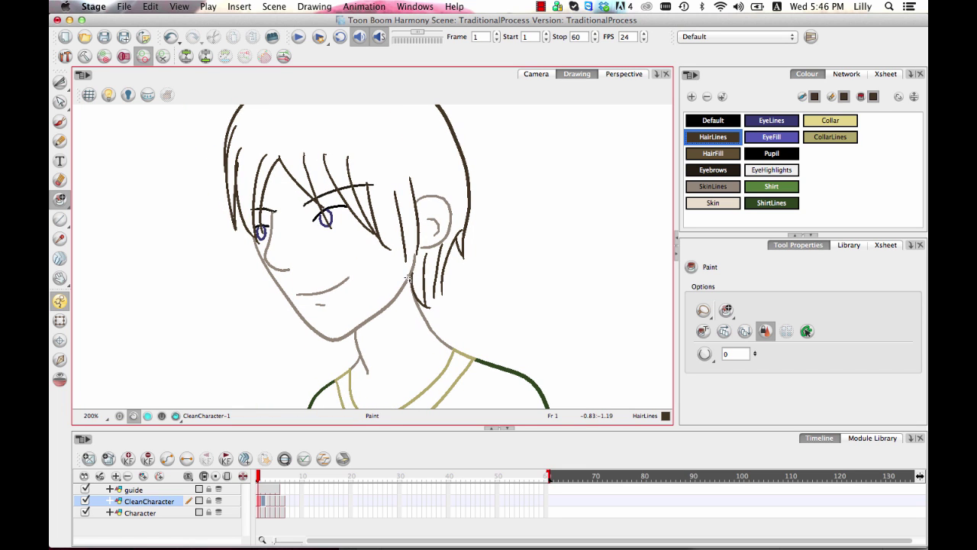
pyautogui.press('k')
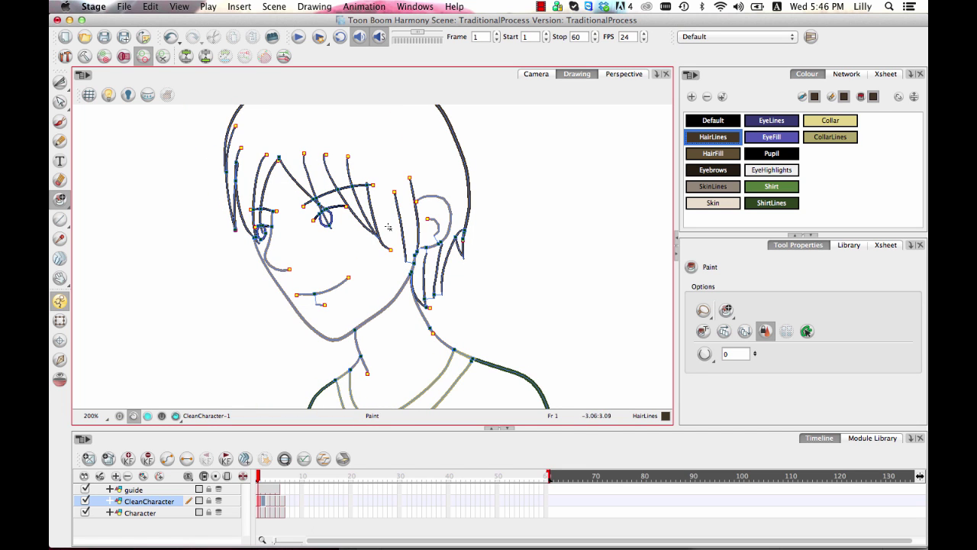
pyautogui.click(180, 6)
pyautogui.moveTo(224, 244)
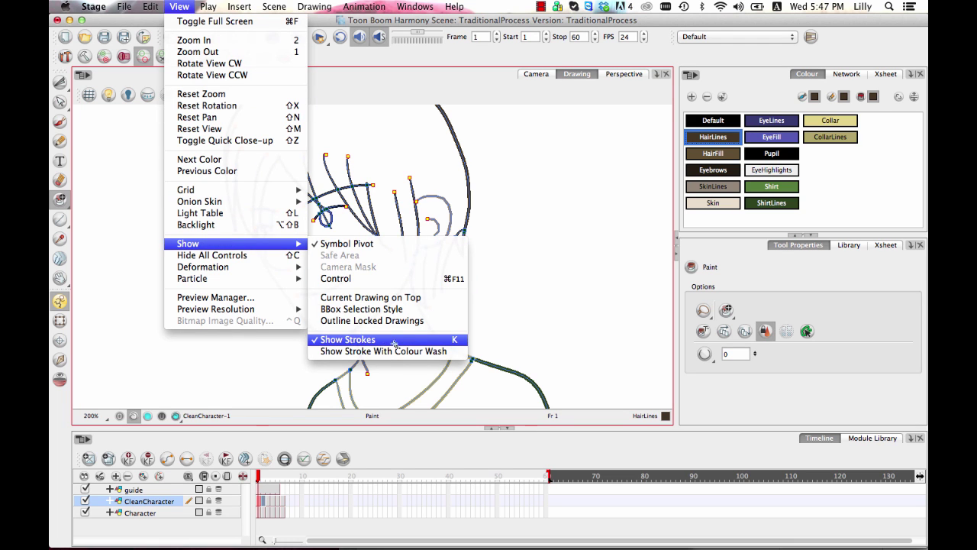
pyautogui.click(458, 339)
# Try the Close Gap tool with loose freehand passes across the top of the hair
pyautogui.moveTo(362, 286); pyautogui.dragTo(451, 265)
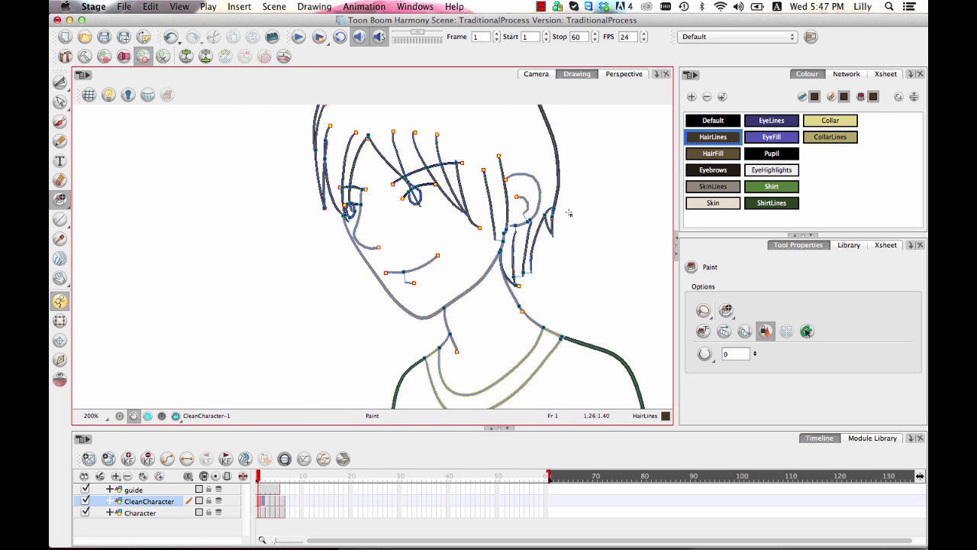
pyautogui.scroll(3, 555, 202)
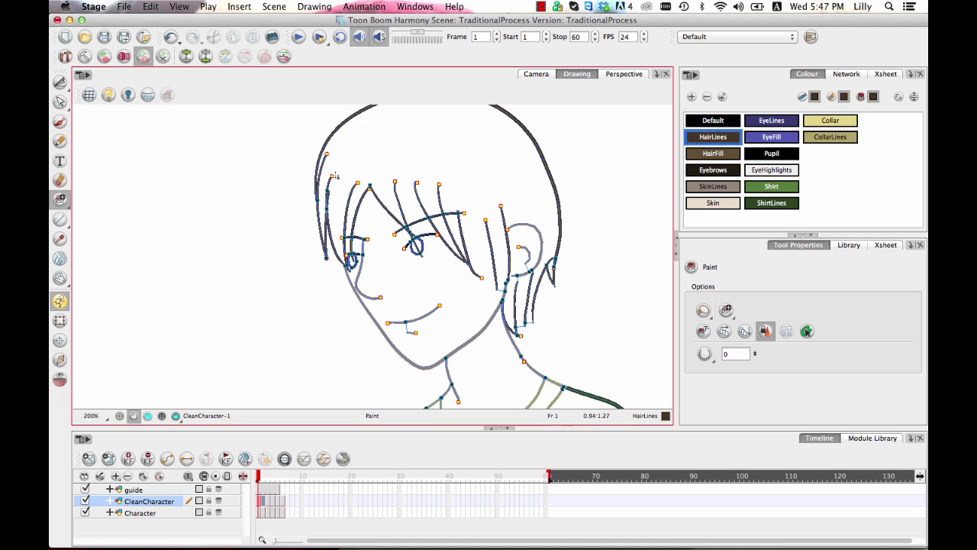
pyautogui.moveTo(557, 350); pyautogui.dragTo(500, 326)
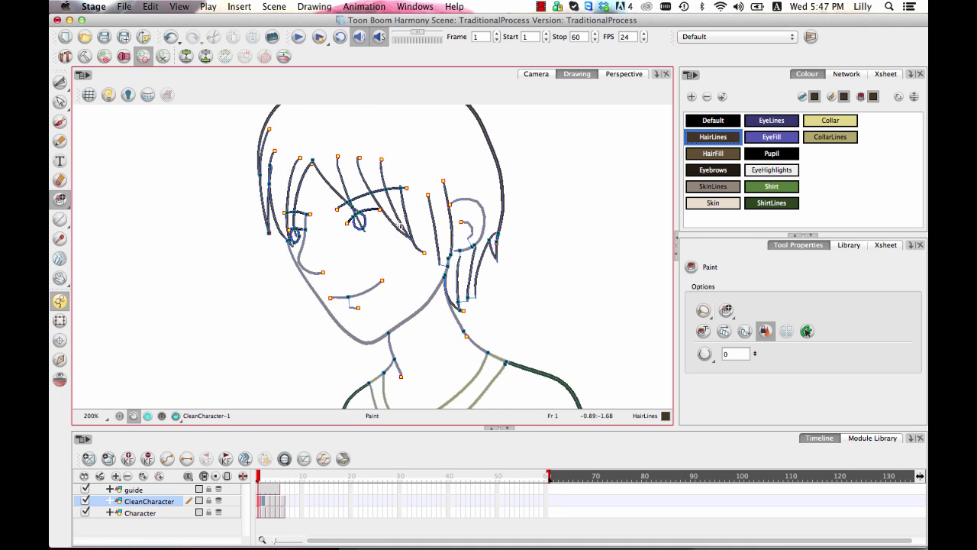
pyautogui.moveTo(63, 203)
pyautogui.mouseDown()
pyautogui.moveTo(140, 274)
pyautogui.moveTo(137, 266)
pyautogui.mouseUp()
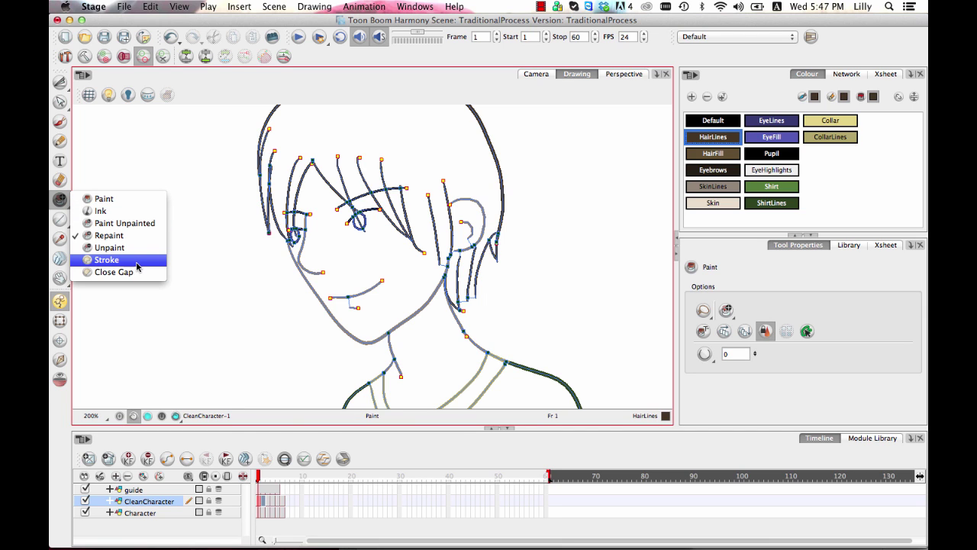
pyautogui.moveTo(137, 266); pyautogui.dragTo(122, 272)
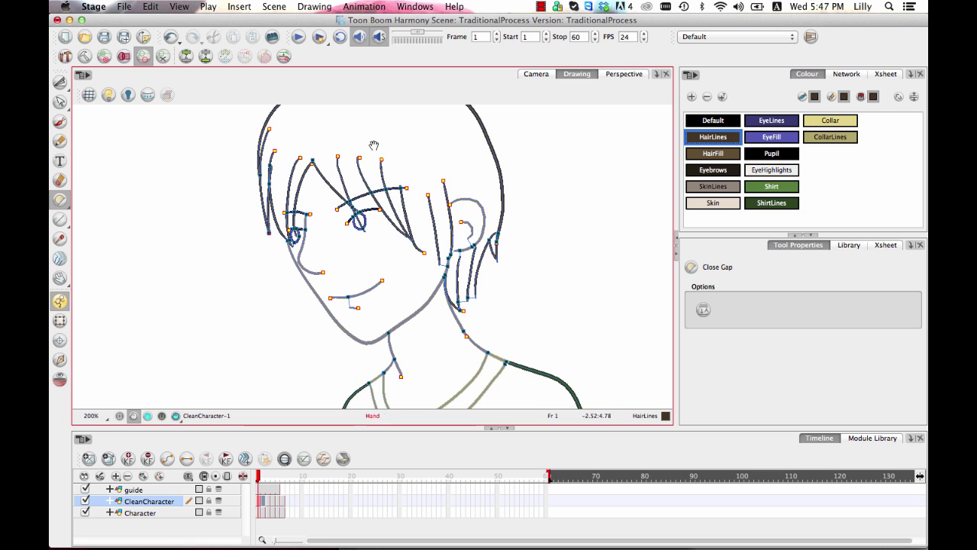
pyautogui.scroll(5, 354, 178)
pyautogui.moveTo(365, 165)
pyautogui.mouseDown()
pyautogui.moveTo(394, 163)
pyautogui.moveTo(407, 196)
pyautogui.mouseUp()
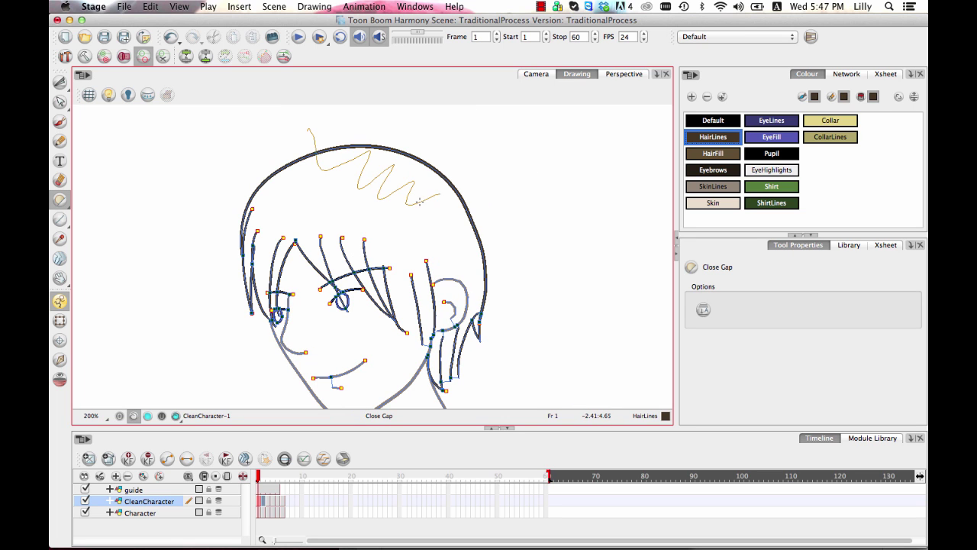
pyautogui.moveTo(521, 229); pyautogui.dragTo(523, 206)
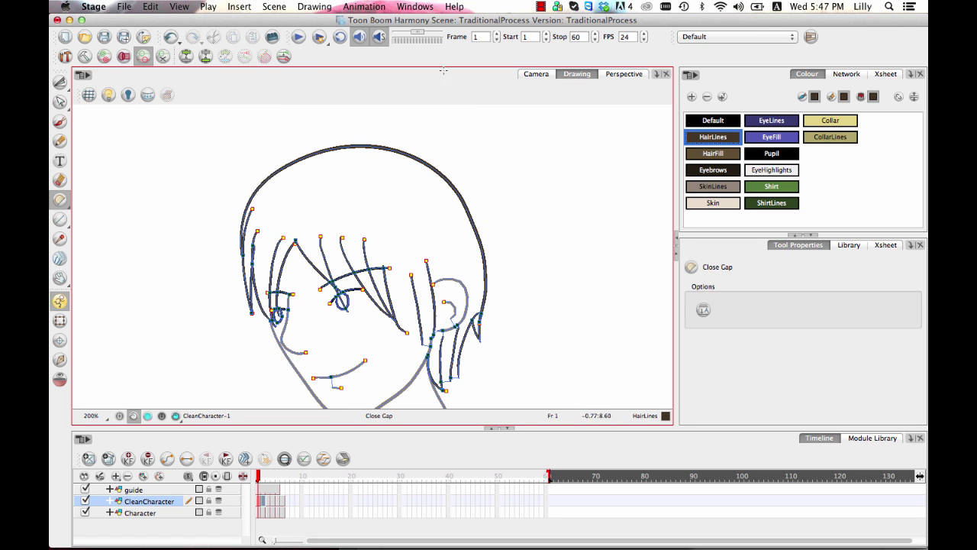
pyautogui.moveTo(317, 125)
pyautogui.mouseDown()
pyautogui.moveTo(326, 181)
pyautogui.moveTo(494, 208)
pyautogui.mouseUp()
# Draw a wavy test stroke across the hair with the Stroke tool and undo it
pyautogui.moveTo(61, 202); pyautogui.dragTo(130, 265)
pyautogui.moveTo(339, 122)
pyautogui.mouseDown()
pyautogui.moveTo(465, 226)
pyautogui.moveTo(561, 193)
pyautogui.mouseUp()
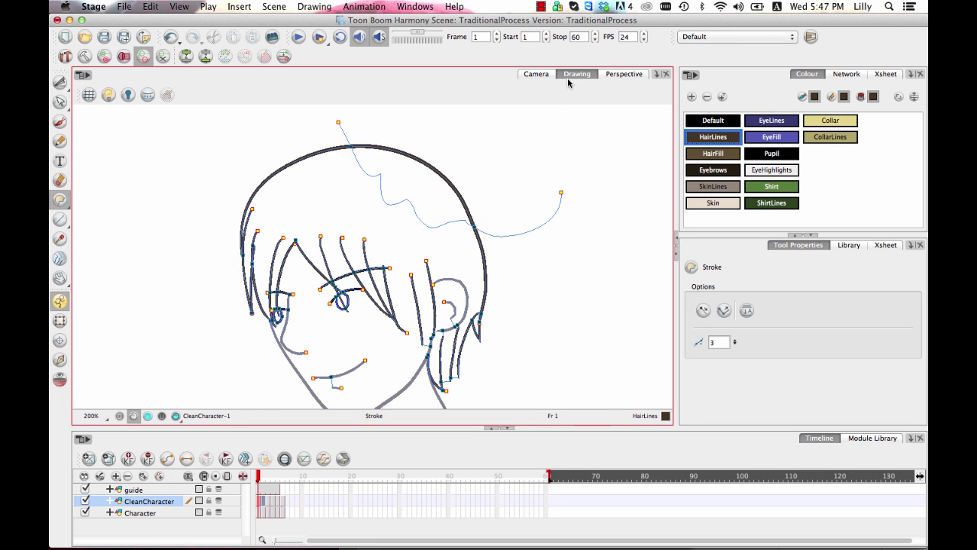
pyautogui.press('super+z')
# Draw an invisible stroke in the first drawing joining the fringe tip to the hair strand in front of the ear
pyautogui.moveTo(512, 243); pyautogui.dragTo(407, 139)
pyautogui.press('2')
pyautogui.press('2')
pyautogui.moveTo(226, 232); pyautogui.dragTo(391, 259)
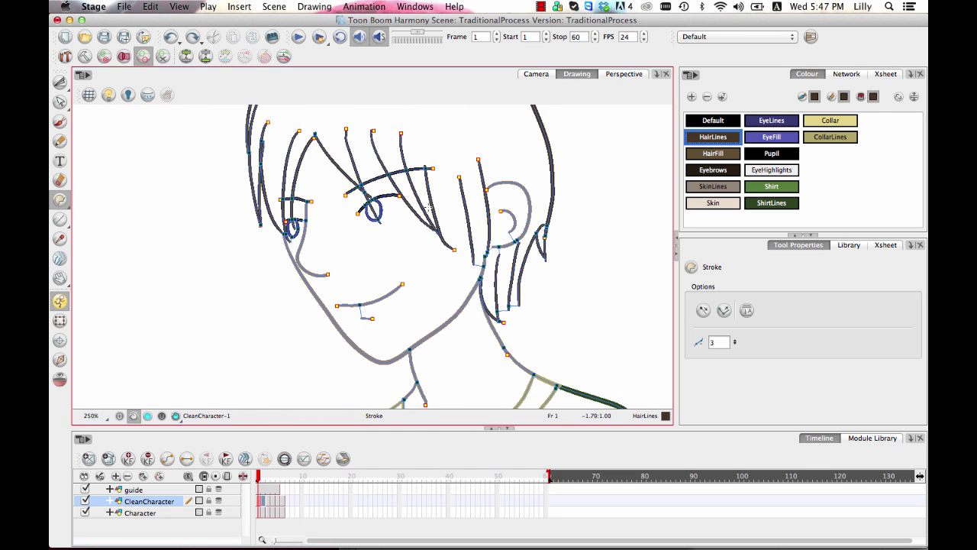
pyautogui.press('super+z')
pyautogui.moveTo(433, 199)
pyautogui.mouseDown()
pyautogui.moveTo(446, 233)
pyautogui.moveTo(483, 266)
pyautogui.mouseUp()
pyautogui.moveTo(506, 321); pyautogui.dragTo(491, 222)
pyautogui.moveTo(513, 313)
pyautogui.mouseDown()
pyautogui.moveTo(499, 216)
pyautogui.moveTo(471, 141)
pyautogui.mouseUp()
pyautogui.press('2')
pyautogui.press('2')
pyautogui.moveTo(474, 325)
pyautogui.mouseDown()
pyautogui.moveTo(469, 203)
pyautogui.moveTo(455, 197)
pyautogui.moveTo(462, 294)
pyautogui.moveTo(635, 310)
pyautogui.mouseUp()
pyautogui.moveTo(626, 168); pyautogui.dragTo(584, 283)
pyautogui.moveTo(539, 235); pyautogui.dragTo(535, 361)
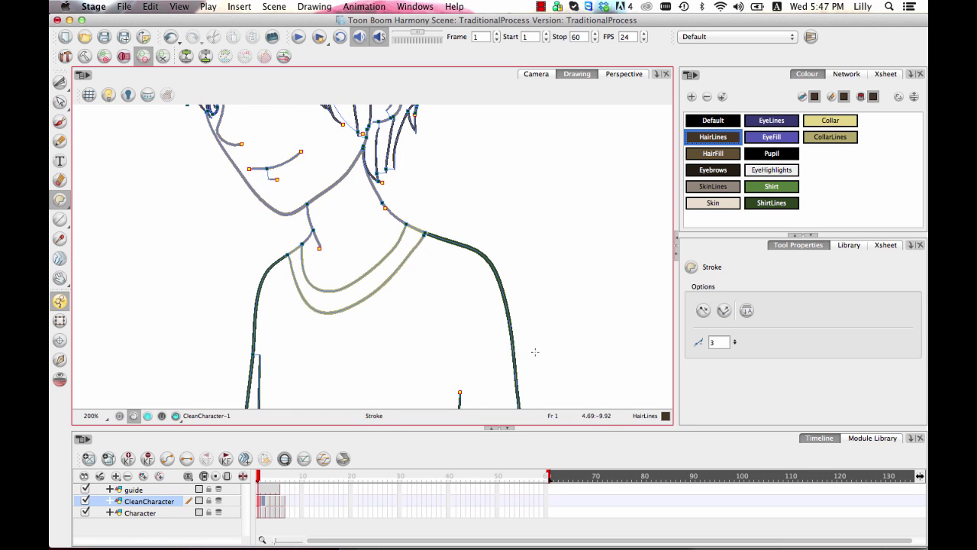
pyautogui.moveTo(421, 231)
pyautogui.mouseDown()
pyautogui.moveTo(537, 361)
pyautogui.moveTo(543, 394)
pyautogui.moveTo(487, 228)
pyautogui.mouseUp()
# In drawing 6, draw strokes closing the gaps between the fringe and ear and between the back hair and neck
pyautogui.press(',')
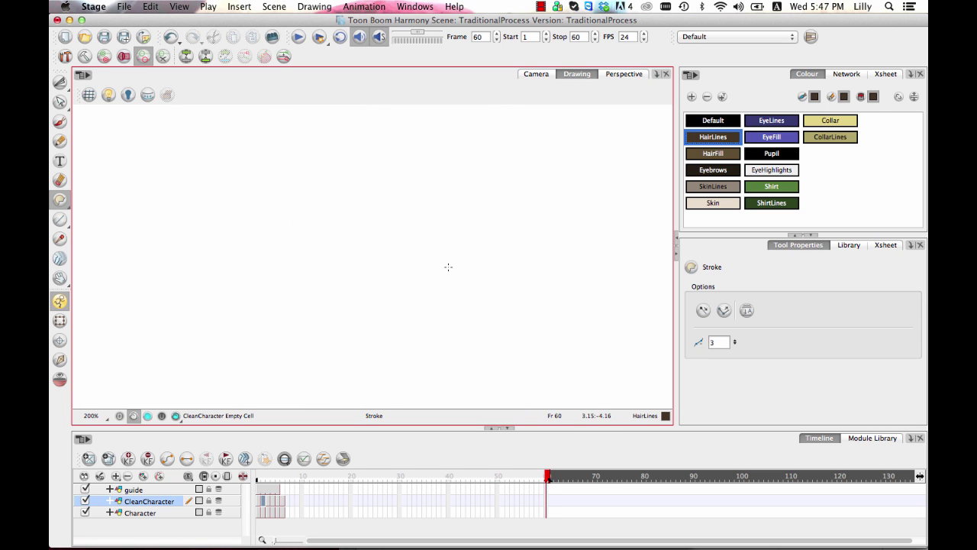
pyautogui.press('f')
pyautogui.scroll(-5, 450, 252)
pyautogui.scroll(6, 473, 243)
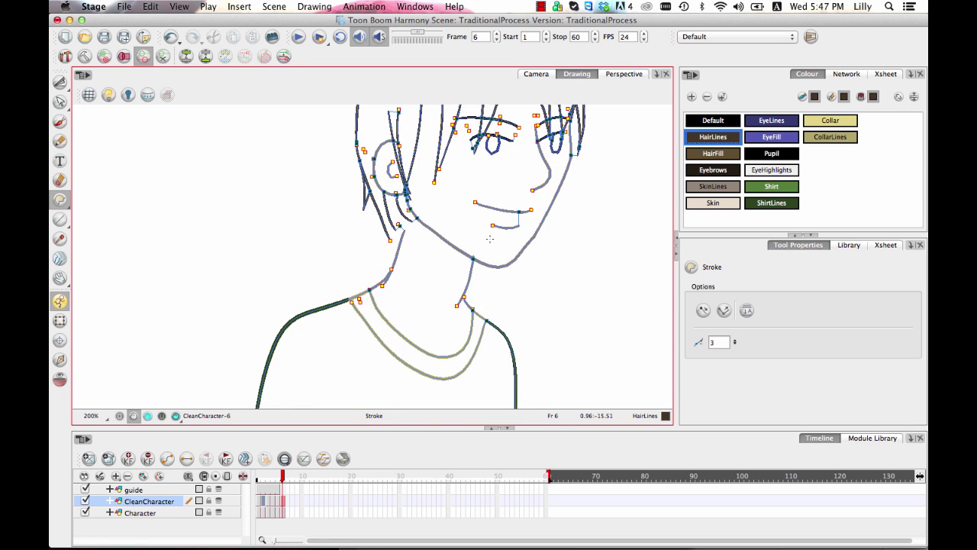
pyautogui.moveTo(456, 235); pyautogui.dragTo(471, 282)
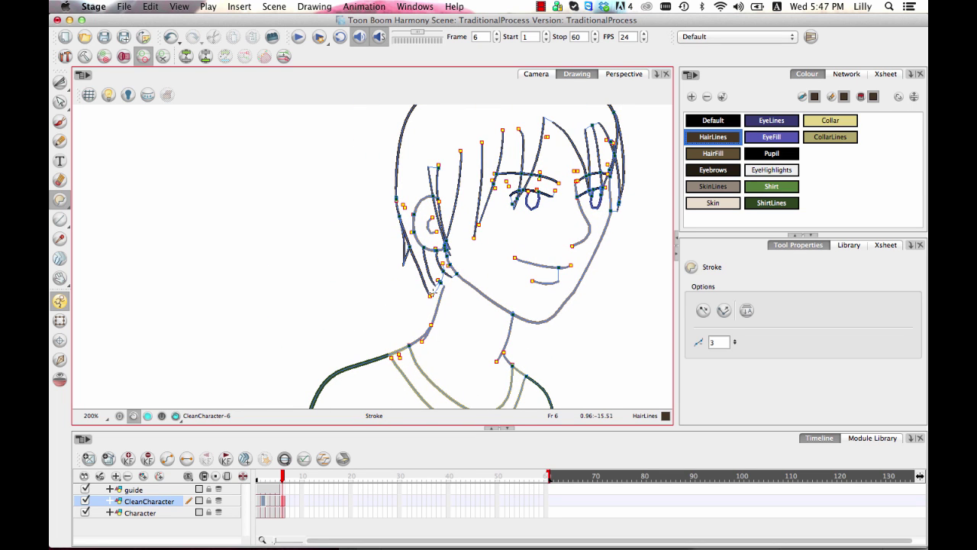
pyautogui.press('super+z')
pyautogui.moveTo(520, 211)
pyautogui.mouseDown()
pyautogui.moveTo(427, 267)
pyautogui.moveTo(407, 302)
pyautogui.mouseUp()
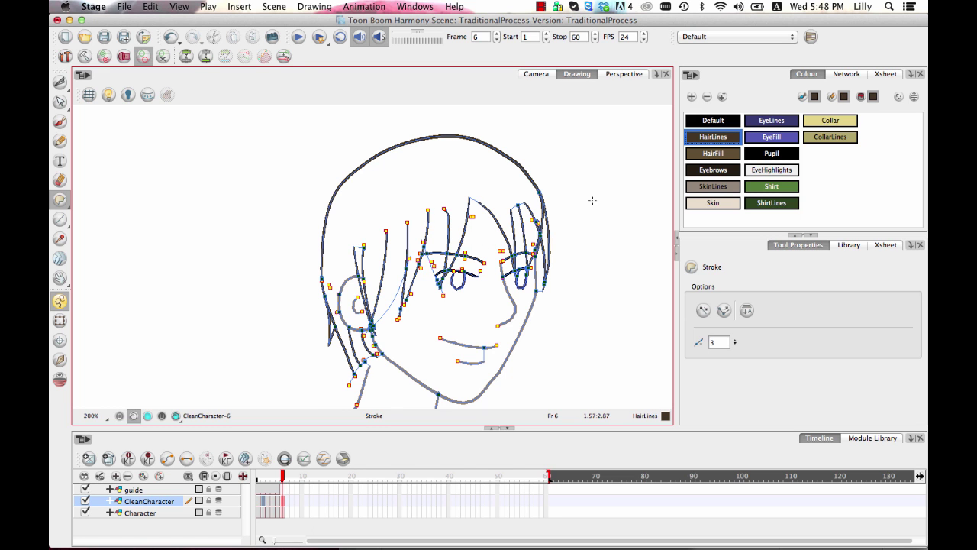
# Draw invisible strokes closing the open eye shapes beneath the eyelids in drawing 6
pyautogui.moveTo(556, 288); pyautogui.dragTo(534, 263)
pyautogui.moveTo(544, 300); pyautogui.dragTo(514, 288)
pyautogui.press('2')
pyautogui.press('2')
pyautogui.press('2')
pyautogui.press('2')
pyautogui.moveTo(408, 253); pyautogui.dragTo(387, 304)
pyautogui.press('2')
pyautogui.press('2')
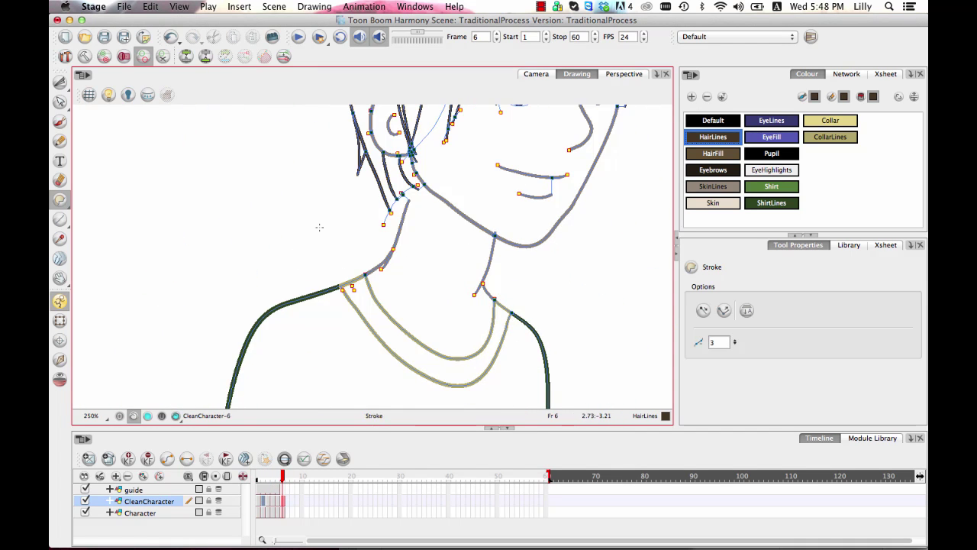
# Close the small gaps at the neck and collar lines in drawing 6 with the Close Gap tool
pyautogui.click(61, 202)
pyautogui.click(130, 271)
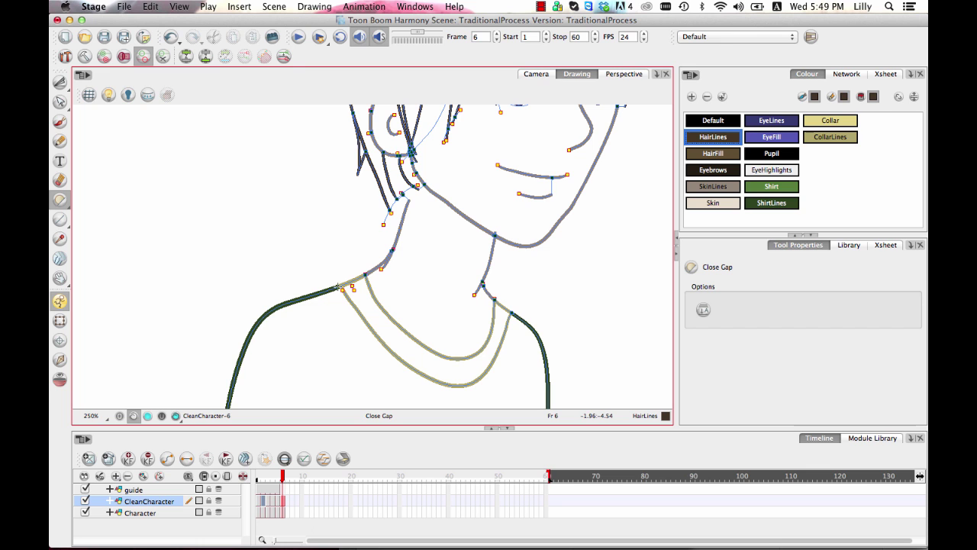
pyautogui.press('space')
pyautogui.moveTo(446, 244)
pyautogui.mouseDown()
pyautogui.moveTo(404, 297)
pyautogui.moveTo(402, 327)
pyautogui.mouseUp()
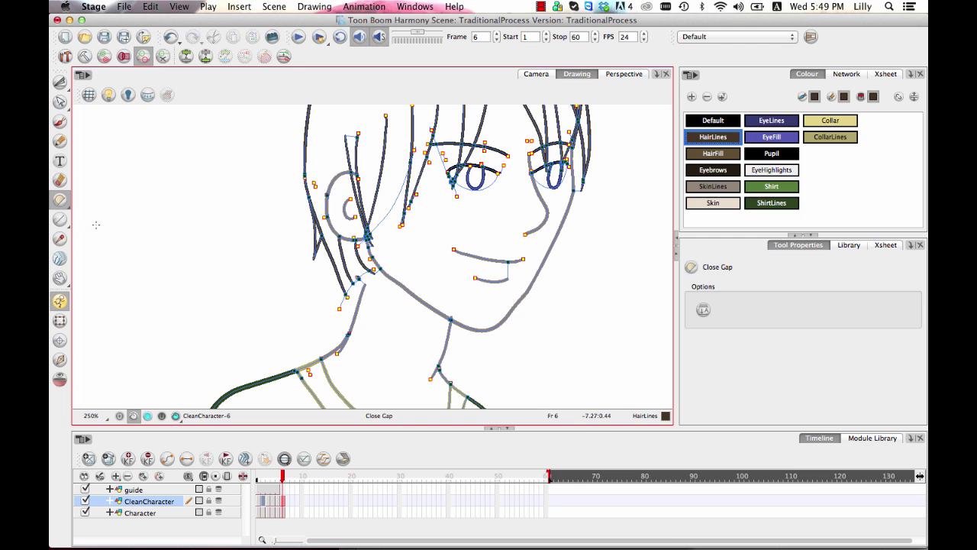
# In drawing 5, draw strokes closing both eye shapes and the gap between the back hair and neck
pyautogui.moveTo(60, 205); pyautogui.dragTo(107, 262)
pyautogui.press(',')
pyautogui.moveTo(471, 163); pyautogui.dragTo(526, 165)
pyautogui.moveTo(554, 167); pyautogui.dragTo(589, 154)
pyautogui.hotkey('alt', 'c')
pyautogui.press('super+z')
pyautogui.moveTo(60, 203); pyautogui.dragTo(107, 262)
pyautogui.moveTo(386, 278); pyautogui.dragTo(401, 268)
pyautogui.press('space')
pyautogui.moveTo(517, 264); pyautogui.dragTo(406, 332)
pyautogui.moveTo(483, 400)
pyautogui.mouseDown()
pyautogui.moveTo(503, 201)
pyautogui.moveTo(611, 400)
pyautogui.mouseUp()
# In drawing 4, draw strokes closing the hair gap above the ear and joining the back hair ends to the neck
pyautogui.press(',')
pyautogui.moveTo(316, 218); pyautogui.dragTo(356, 223)
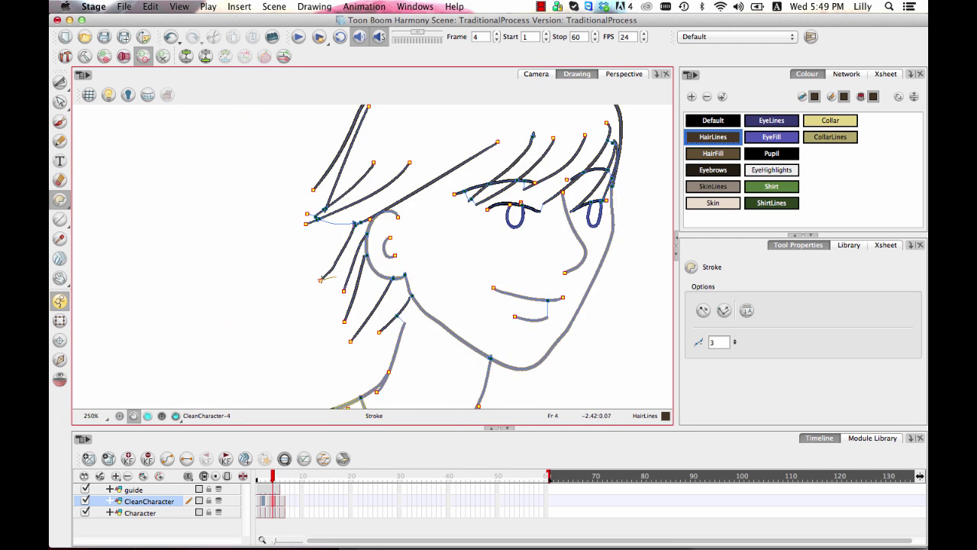
pyautogui.moveTo(321, 279); pyautogui.dragTo(405, 323)
# Draw invisible strokes under the eyelids in drawing 4 to close the open eye shapes
pyautogui.press('space')
pyautogui.moveTo(481, 201); pyautogui.dragTo(416, 269)
pyautogui.moveTo(479, 271); pyautogui.dragTo(509, 273)
pyautogui.moveTo(423, 277); pyautogui.dragTo(474, 279)
pyautogui.moveTo(509, 278)
pyautogui.mouseDown()
pyautogui.moveTo(541, 268)
pyautogui.moveTo(578, 110)
pyautogui.mouseUp()
# In drawing 3, draw strokes joining the side hair to the neck and closing the hair gap at the ear
pyautogui.moveTo(60, 203); pyautogui.dragTo(107, 277)
pyautogui.press(',')
pyautogui.press(',')
pyautogui.press('.')
pyautogui.moveTo(60, 203)
pyautogui.mouseDown()
pyautogui.moveTo(122, 263)
pyautogui.moveTo(114, 261)
pyautogui.mouseUp()
pyautogui.moveTo(328, 229); pyautogui.dragTo(419, 306)
pyautogui.moveTo(251, 218)
pyautogui.mouseDown()
pyautogui.moveTo(349, 331)
pyautogui.moveTo(351, 377)
pyautogui.mouseUp()
pyautogui.moveTo(292, 288); pyautogui.dragTo(308, 297)
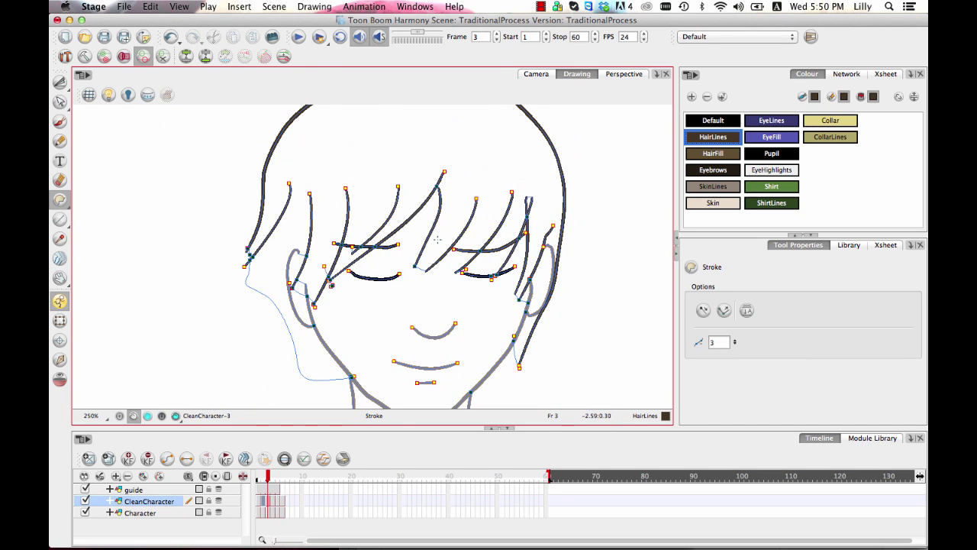
# Step through the drawings to check that their line gaps are closed, ending on the first drawing
pyautogui.press(',')
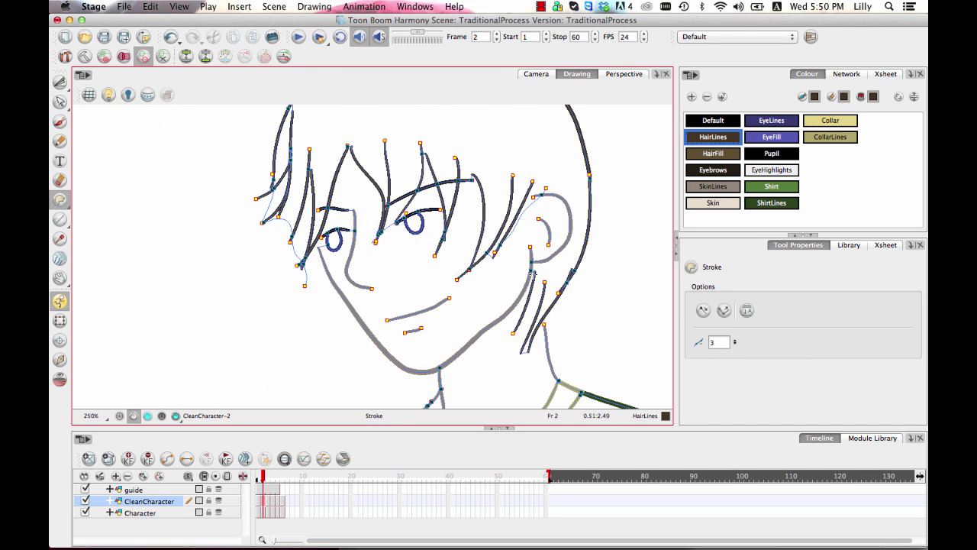
pyautogui.press('.')
pyautogui.press('.')
pyautogui.press('.')
pyautogui.press('.')
pyautogui.press('.')
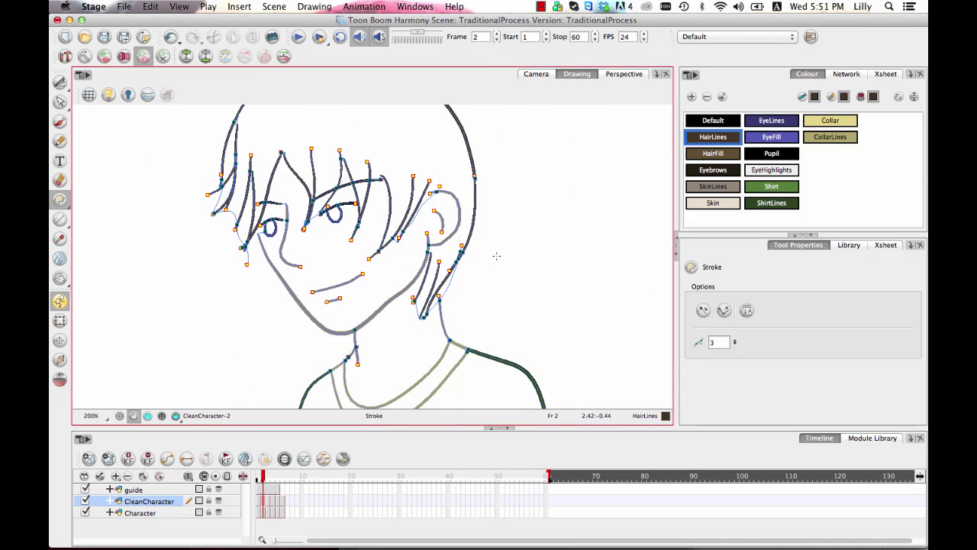
pyautogui.press(',')
pyautogui.press(',')
pyautogui.press('.')
pyautogui.moveTo(471, 259); pyautogui.dragTo(511, 278)
pyautogui.press('1')
pyautogui.press('1')
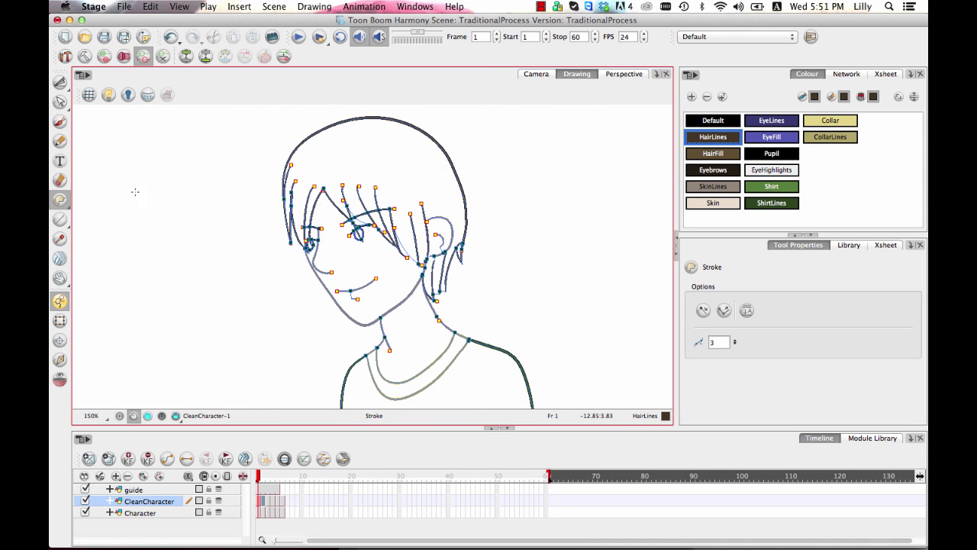
# Set up the Paint Unpainted tool with the Skin colour and try filling the face in drawing 1
pyautogui.moveTo(59, 199)
pyautogui.mouseDown()
pyautogui.moveTo(159, 226)
pyautogui.moveTo(150, 229)
pyautogui.mouseUp()
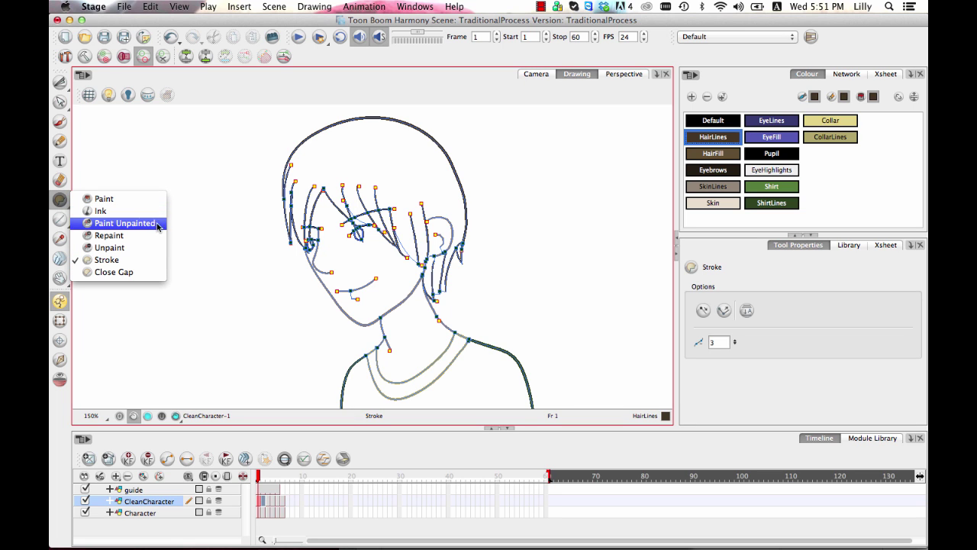
pyautogui.click(153, 225)
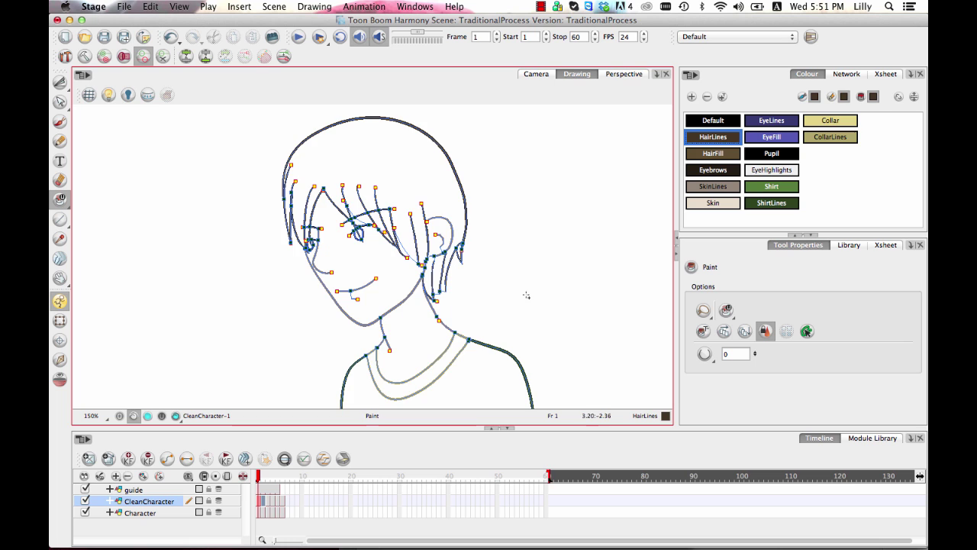
pyautogui.moveTo(493, 261); pyautogui.dragTo(569, 209)
pyautogui.click(712, 203)
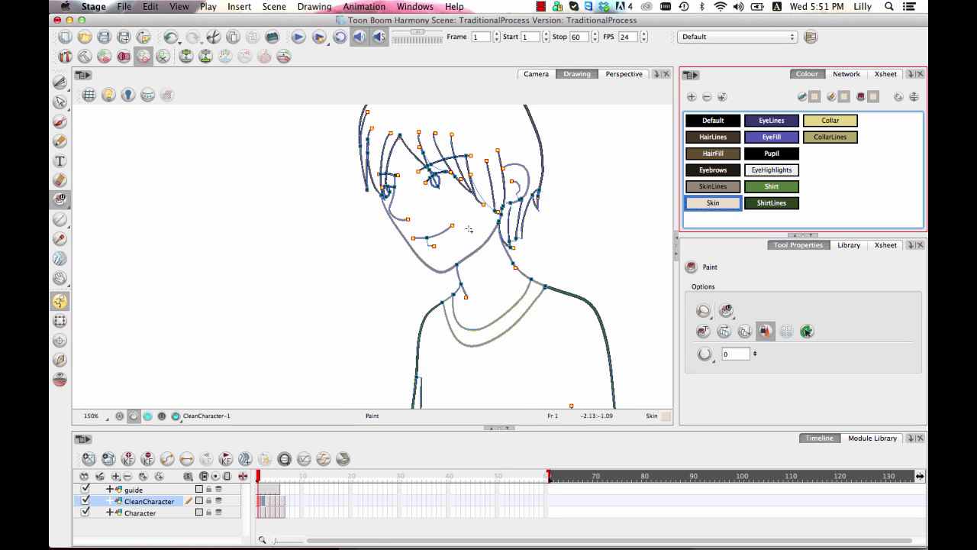
pyautogui.click(488, 233)
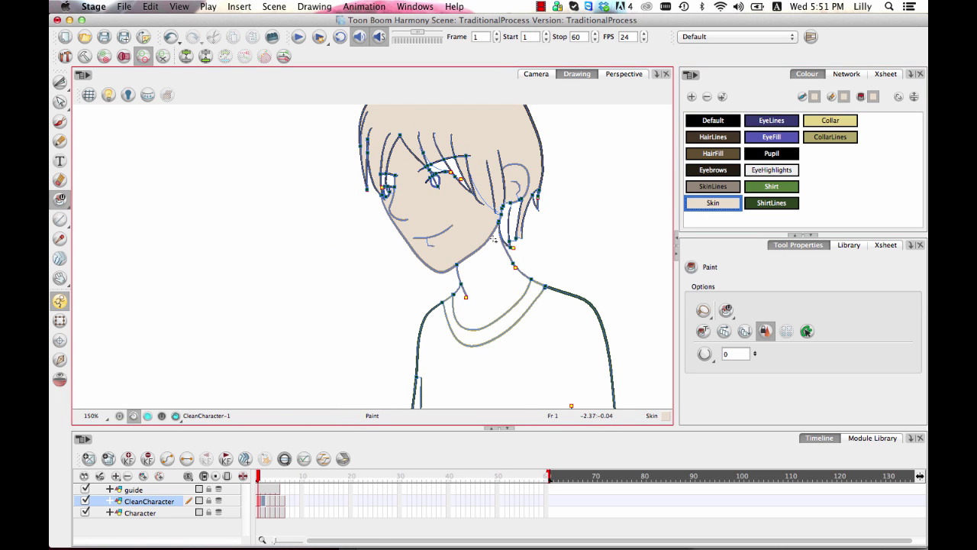
pyautogui.hotkey('ctrl', 'z')
# Fill the neck in drawing 1 with the Skin colour
pyautogui.scroll(2, 496, 222)
pyautogui.moveTo(629, 280); pyautogui.dragTo(500, 247)
pyautogui.click(477, 309)
pyautogui.hotkey('ctrl', 'z')
pyautogui.moveTo(385, 319)
pyautogui.mouseDown()
pyautogui.moveTo(348, 337)
pyautogui.moveTo(462, 298)
pyautogui.moveTo(565, 293)
pyautogui.mouseUp()
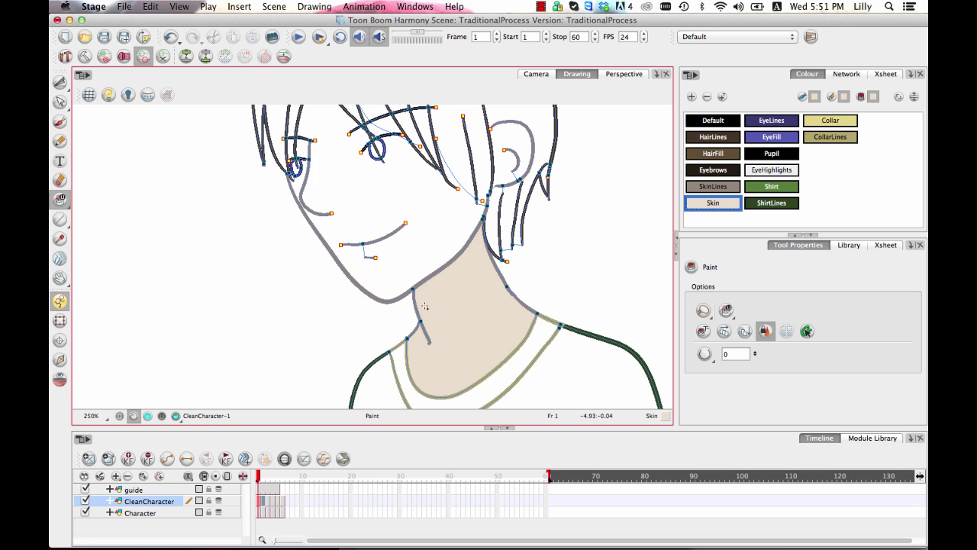
# Try filling the face in drawing 1 with the Skin colour again, and undo the fill
pyautogui.moveTo(437, 222); pyautogui.dragTo(487, 270)
pyautogui.click(479, 285)
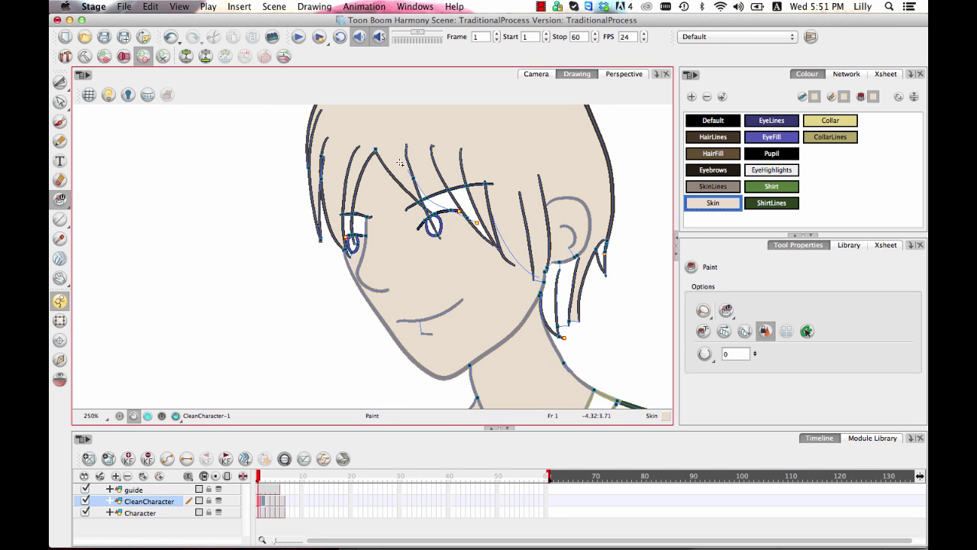
pyautogui.press('super+z')
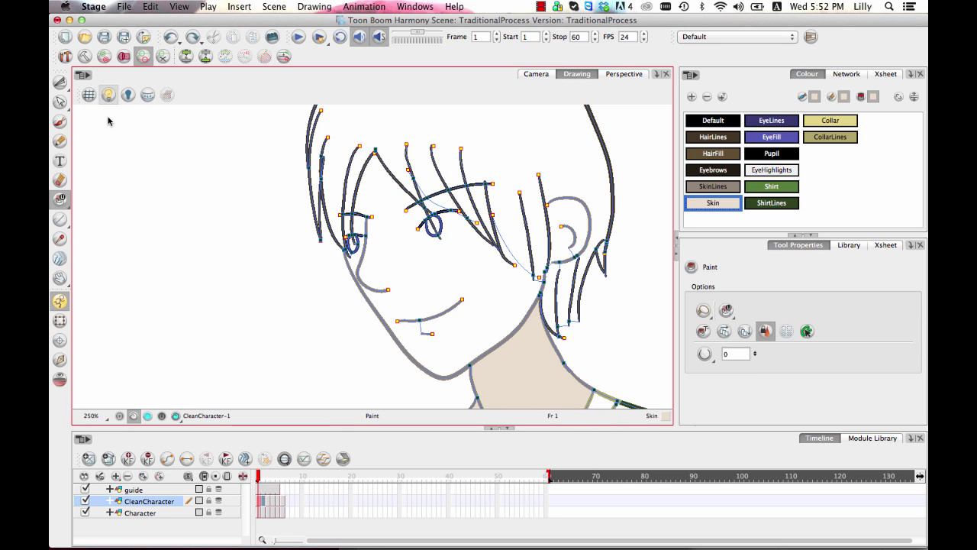
# Look up the Close Gap Tool's keyboard shortcut among the Drawing Mode shortcuts in the preferences
pyautogui.click(93, 6)
pyautogui.click(109, 41)
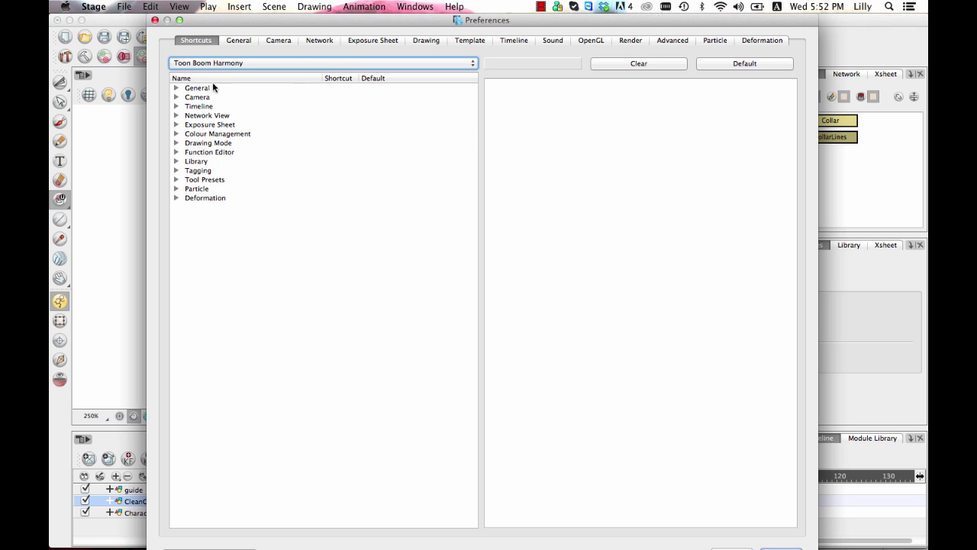
pyautogui.click(177, 143)
pyautogui.scroll(-3, 477, 160)
pyautogui.moveTo(474, 162)
pyautogui.mouseDown()
pyautogui.moveTo(490, 269)
pyautogui.moveTo(487, 160)
pyautogui.mouseUp()
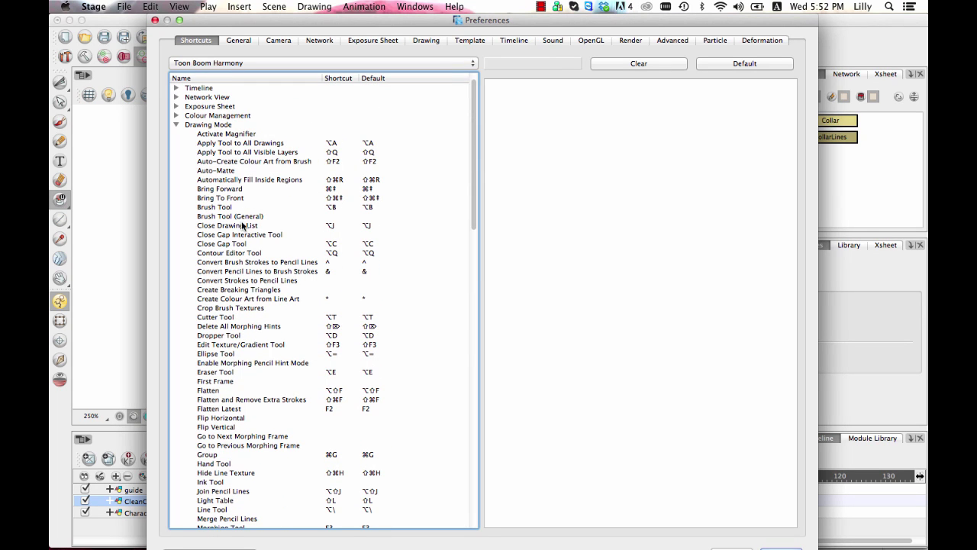
pyautogui.click(254, 246)
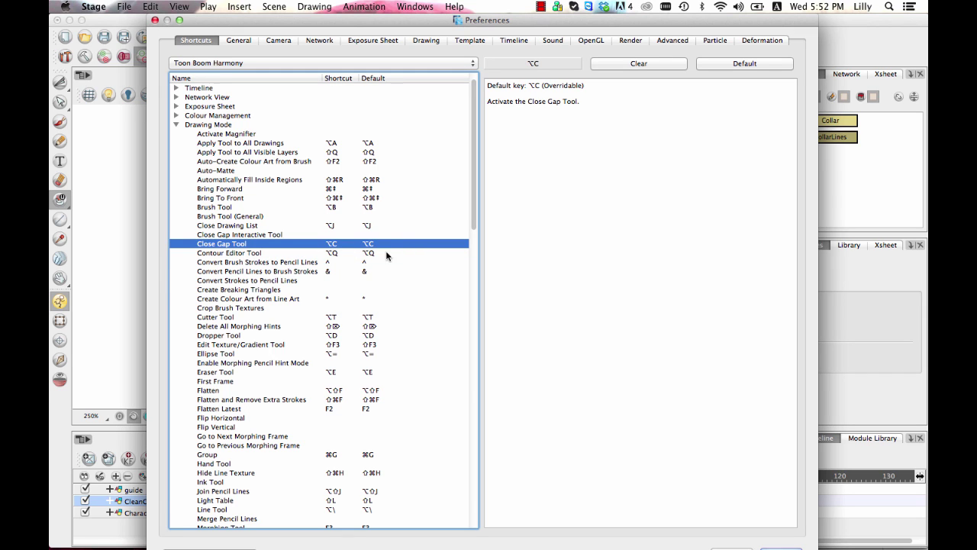
pyautogui.moveTo(541, 86); pyautogui.dragTo(601, 93)
pyautogui.click(606, 115)
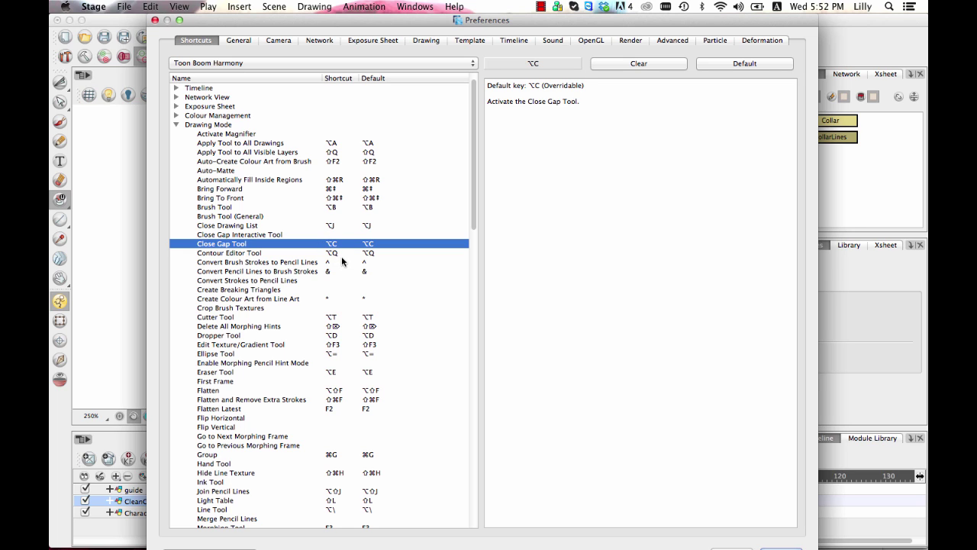
pyautogui.press('Escape')
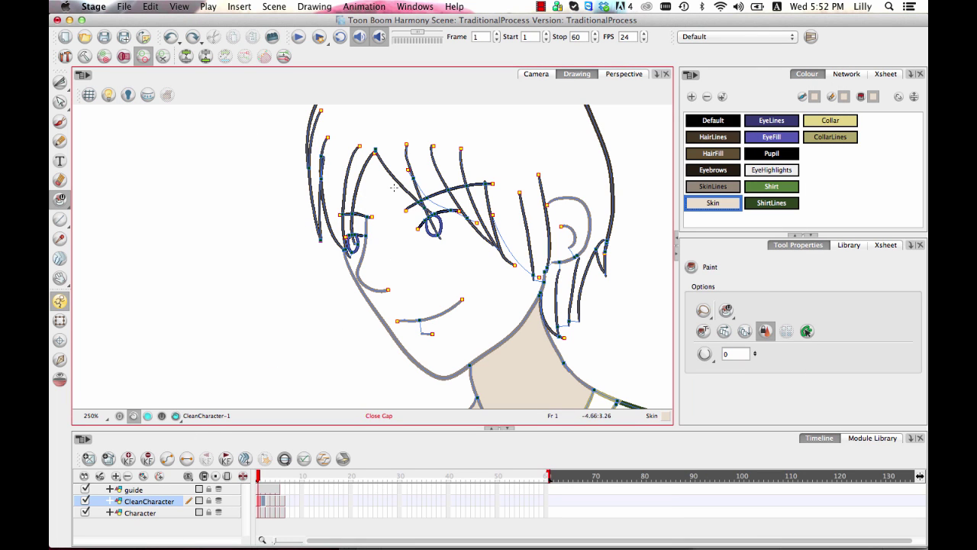
# Close the line gap at the fringe tip in drawing 1 and fill the face with the Skin colour
pyautogui.moveTo(373, 157); pyautogui.dragTo(383, 160)
pyautogui.click(432, 271)
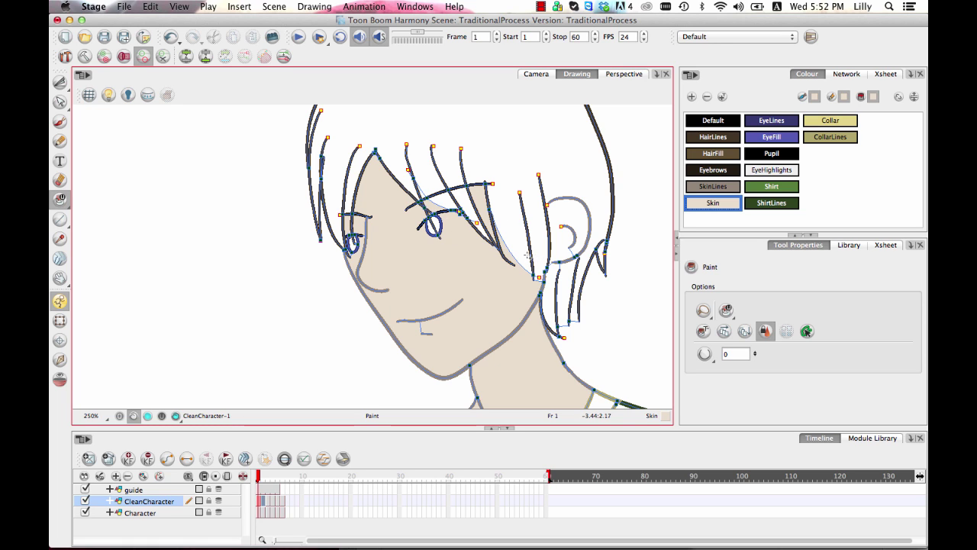
# In drawing 2, fill the face, ear and neck with the Skin colour
pyautogui.hotkey('shift', '.')
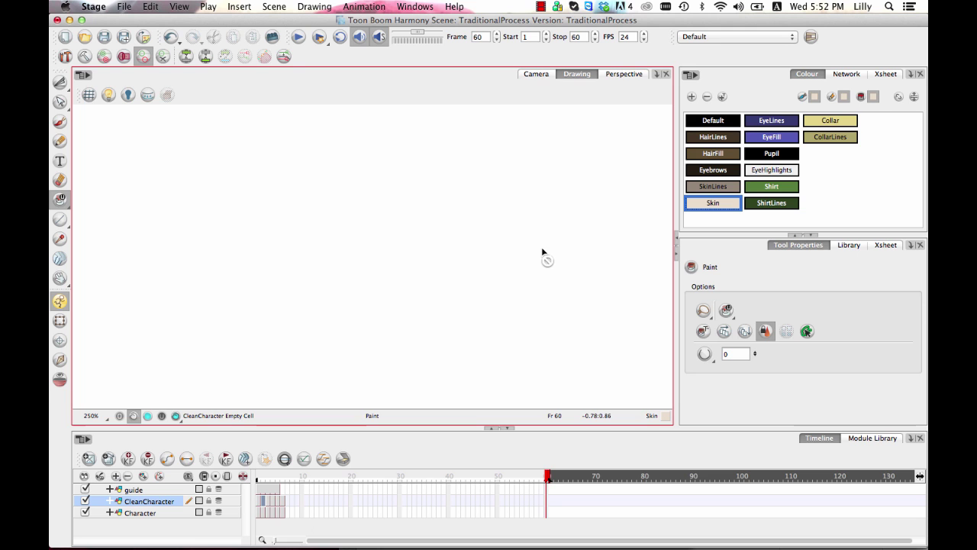
pyautogui.press('.')
pyautogui.press('.')
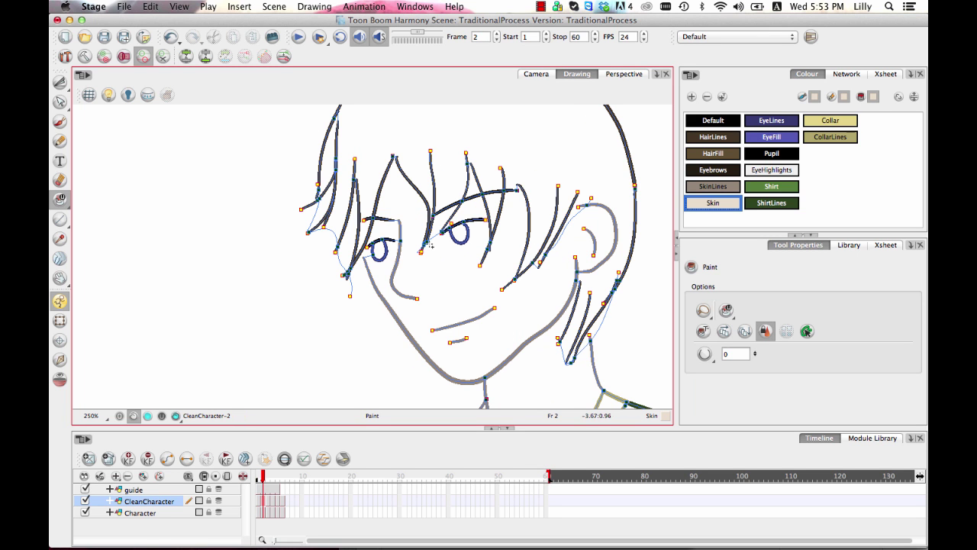
pyautogui.click(407, 211)
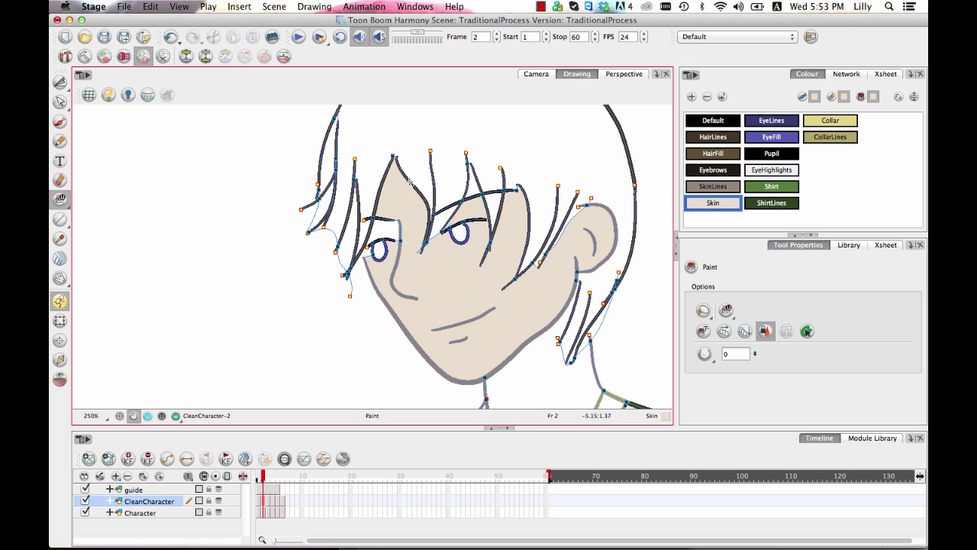
pyautogui.click(380, 232)
pyautogui.moveTo(489, 305); pyautogui.dragTo(401, 213)
pyautogui.press(',')
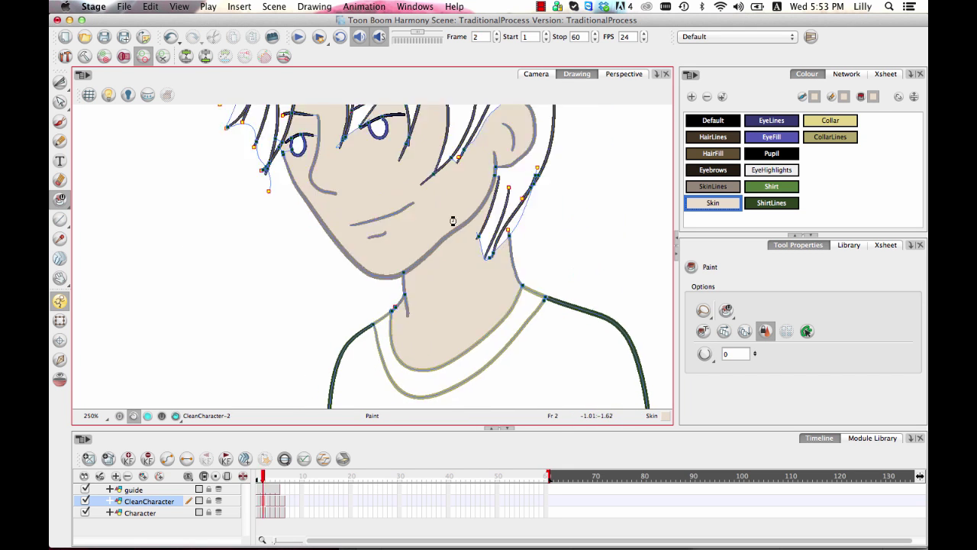
# In drawing 3, fill the neck, face and ear with Skin, setting the paint option to Close Small Gap for the face
pyautogui.press('.')
pyautogui.press('.')
pyautogui.moveTo(490, 134); pyautogui.dragTo(500, 212)
pyautogui.press('.')
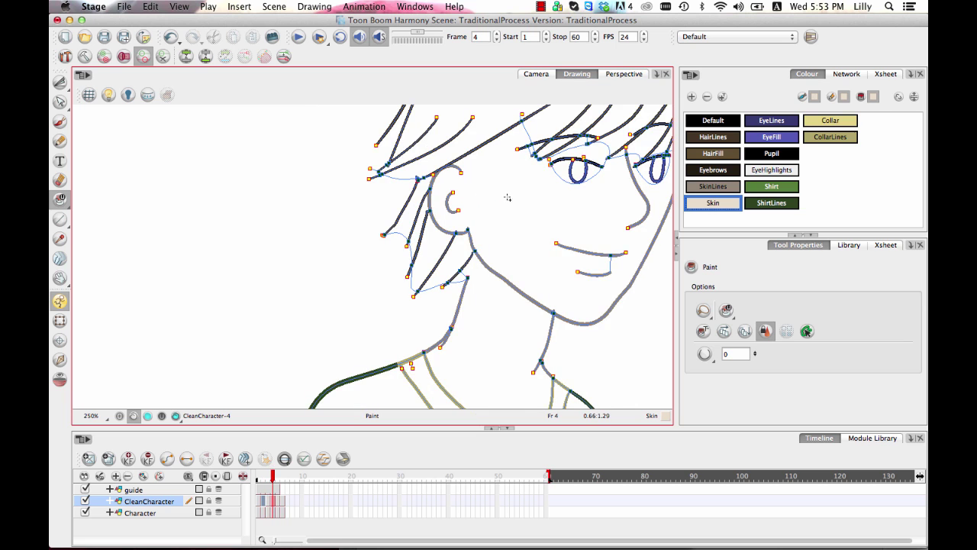
pyautogui.press(',')
pyautogui.click(704, 353)
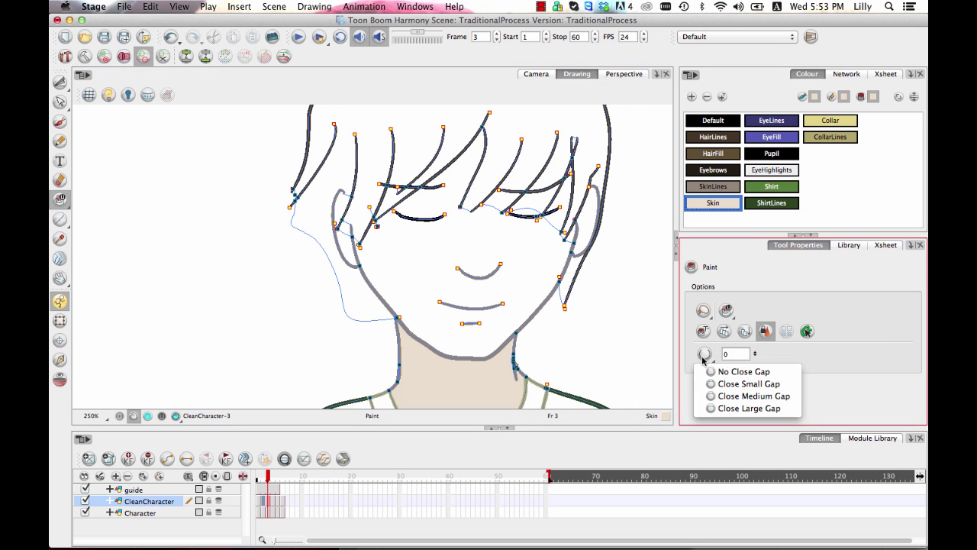
pyautogui.click(789, 387)
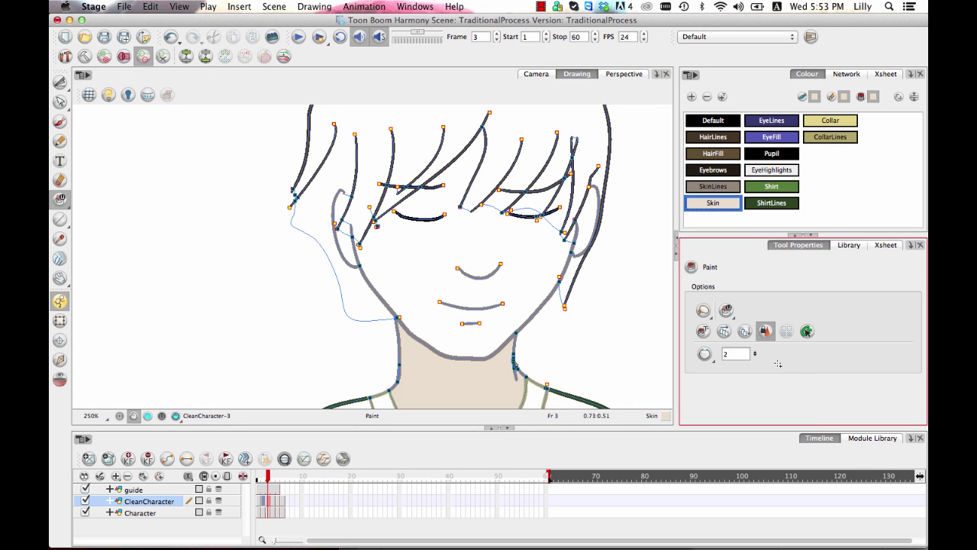
pyautogui.click(516, 243)
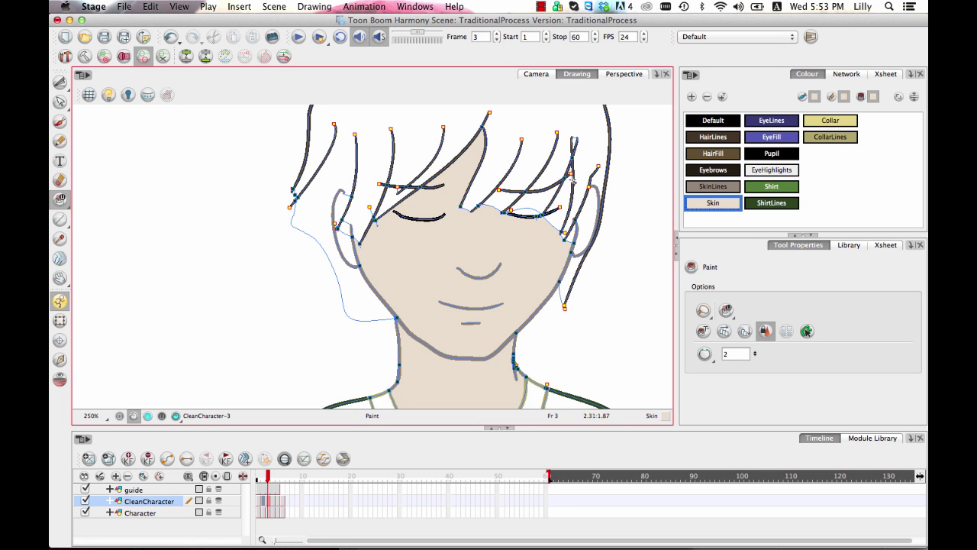
pyautogui.click(348, 249)
# In drawing 4, fill the face and neck with the Skin colour
pyautogui.press(',')
pyautogui.press('.')
pyautogui.press('.')
pyautogui.click(574, 229)
pyautogui.press('super+z')
pyautogui.click(562, 221)
pyautogui.press('space')
pyautogui.moveTo(562, 220); pyautogui.dragTo(481, 214)
pyautogui.click(429, 309)
# In drawing 5, fill the face, ear and neck with Skin, leaving the hair strand beside the far eye unpainted
pyautogui.press('.')
pyautogui.moveTo(631, 163); pyautogui.dragTo(554, 277)
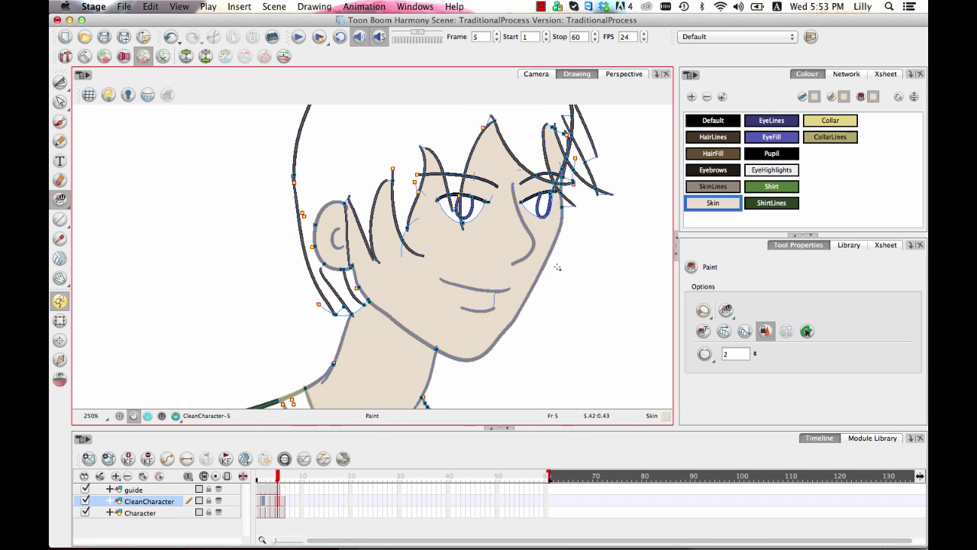
pyautogui.moveTo(571, 256); pyautogui.dragTo(582, 258)
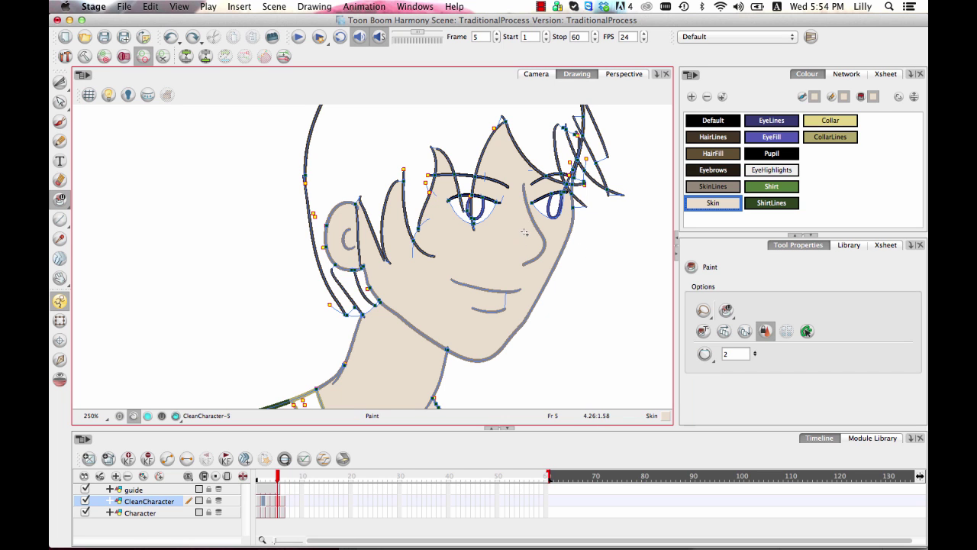
# In drawing 5, close the collar's gap at the shoulder and fill the collar with the Collar colour
pyautogui.scroll(-5, 564, 263)
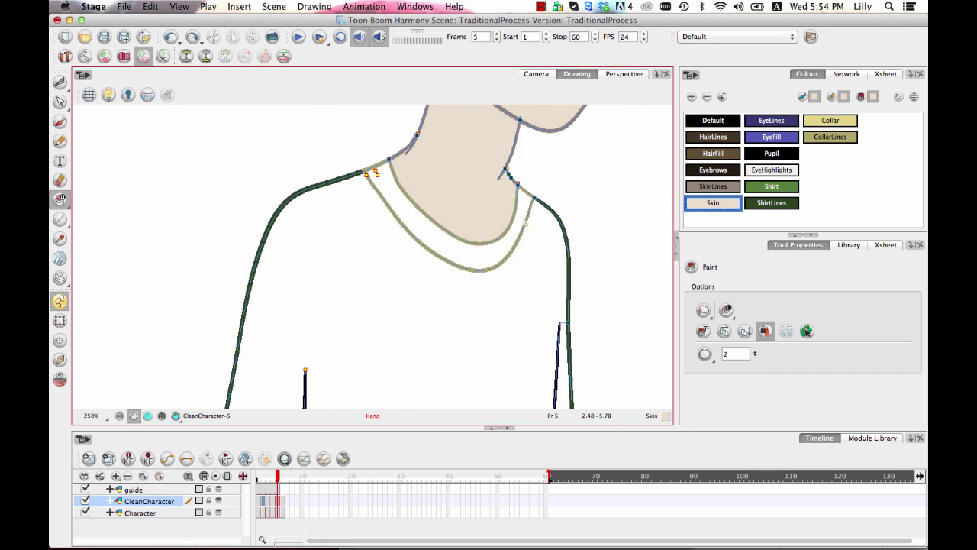
pyautogui.click(843, 122)
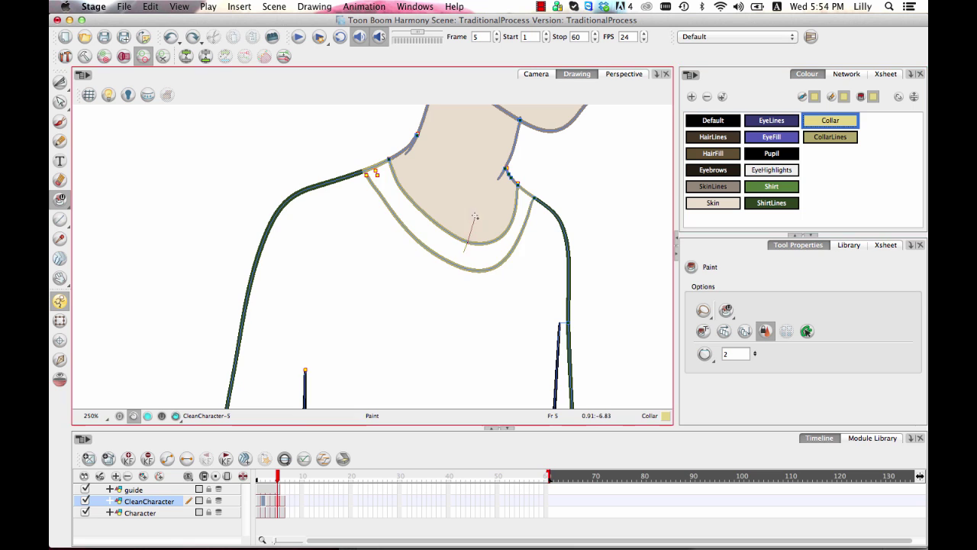
pyautogui.click(484, 217)
pyautogui.press('super+z')
pyautogui.hotkey('alt', 'c')
pyautogui.moveTo(370, 174); pyautogui.dragTo(361, 170)
pyautogui.hotkey('alt', 'i')
pyautogui.click(411, 213)
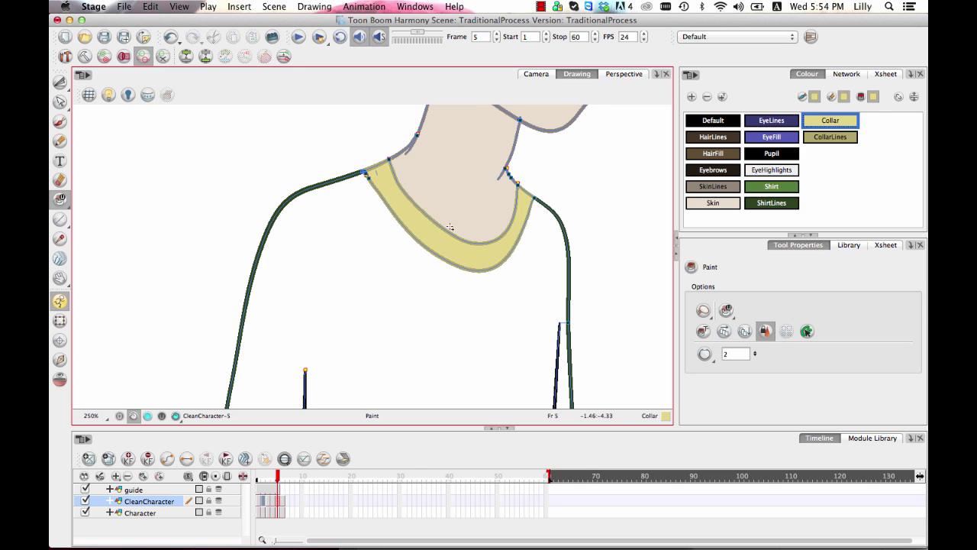
# Fill the collar with the Collar colour in drawing 4 and work back through the earlier drawings to drawing 1
pyautogui.press(',')
pyautogui.click(427, 248)
pyautogui.press('super+z')
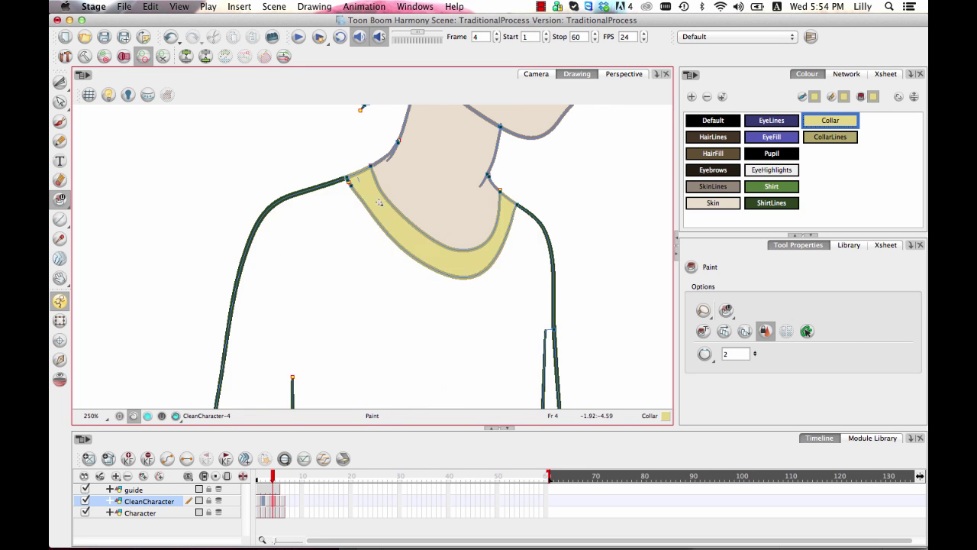
pyautogui.press(',')
pyautogui.press(',')
pyautogui.press(',')
pyautogui.press(',')
pyautogui.press('.')
# Fill the shirt with the Shirt colour in each drawing from 1 to 5
pyautogui.click(771, 186)
pyautogui.click(466, 295)
pyautogui.press('.')
pyautogui.press('.')
pyautogui.press('.')
pyautogui.press('.')
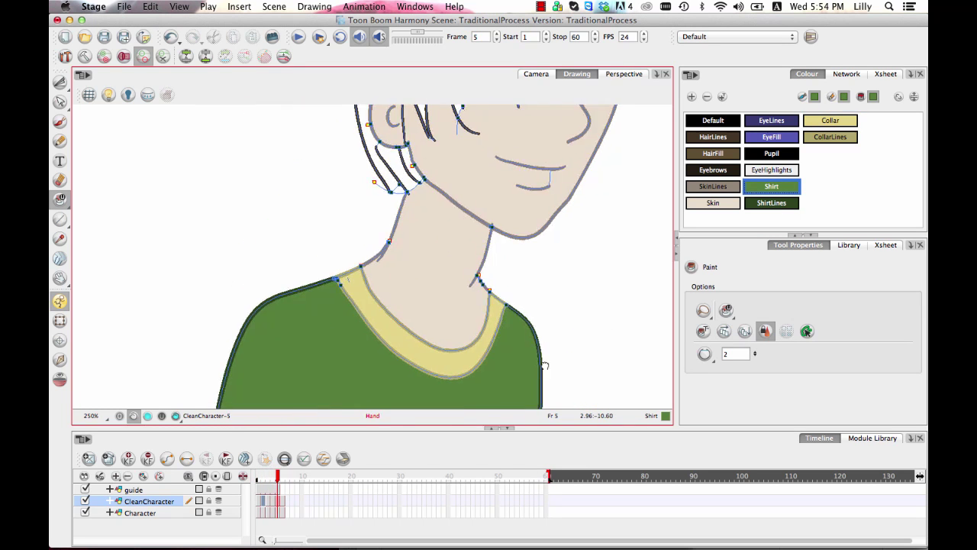
# Fill both irises in drawing 5 with the EyeFill colour
pyautogui.moveTo(546, 271); pyautogui.dragTo(496, 281)
pyautogui.moveTo(592, 281)
pyautogui.mouseDown()
pyautogui.moveTo(478, 299)
pyautogui.moveTo(474, 290)
pyautogui.mouseUp()
pyautogui.press('2')
pyautogui.press('2')
pyautogui.press('2')
pyautogui.moveTo(338, 292); pyautogui.dragTo(445, 306)
pyautogui.click(770, 137)
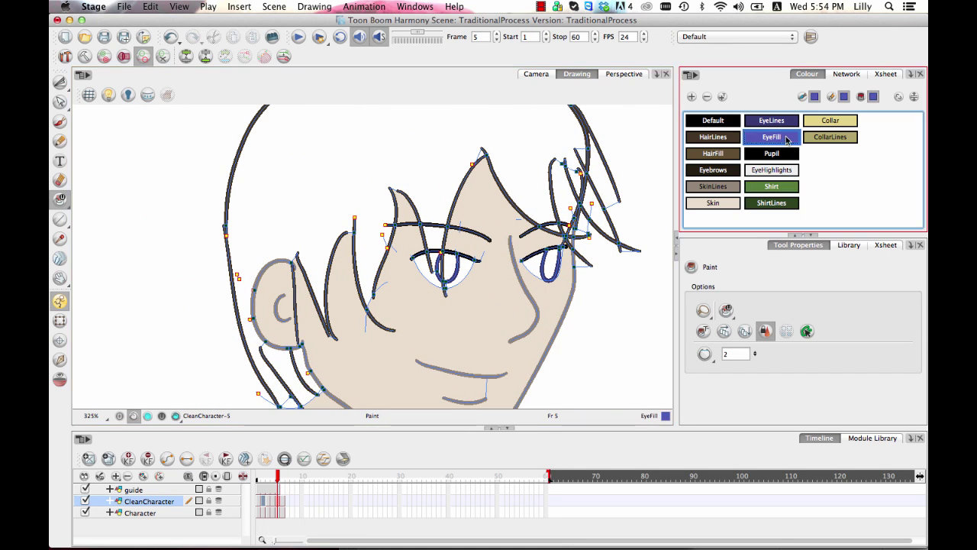
pyautogui.click(450, 271)
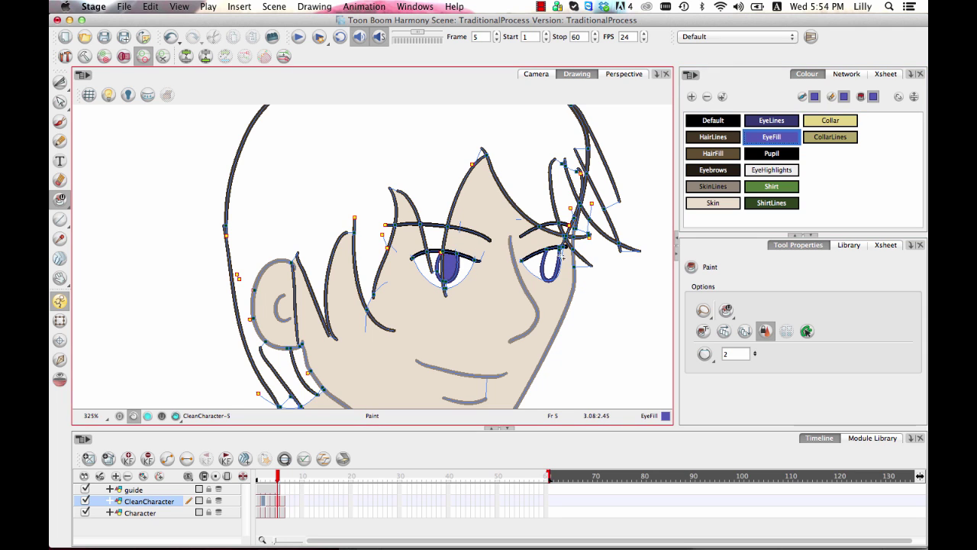
pyautogui.click(552, 265)
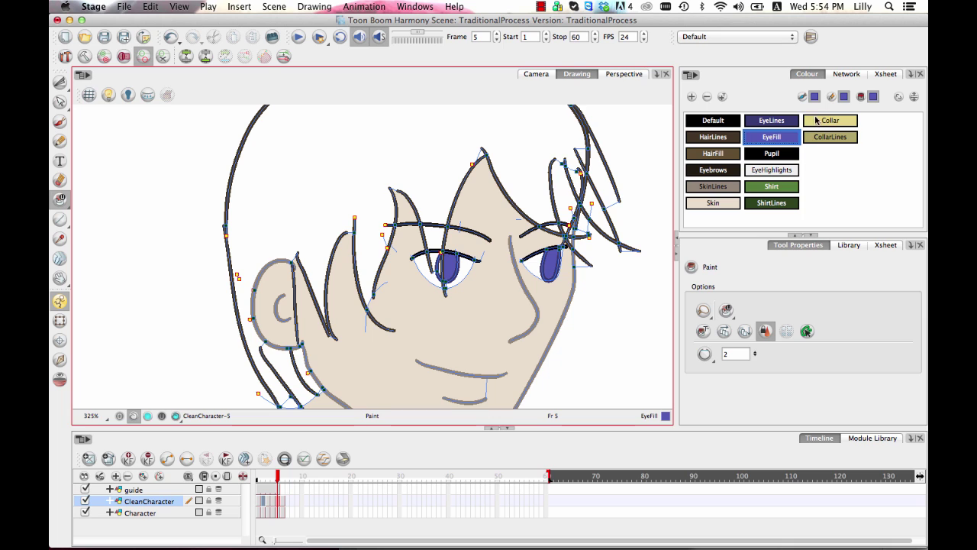
# Add a palette colour named EyeWhite and set it to an off-white of R 255, G 252, B 246
pyautogui.click(691, 96)
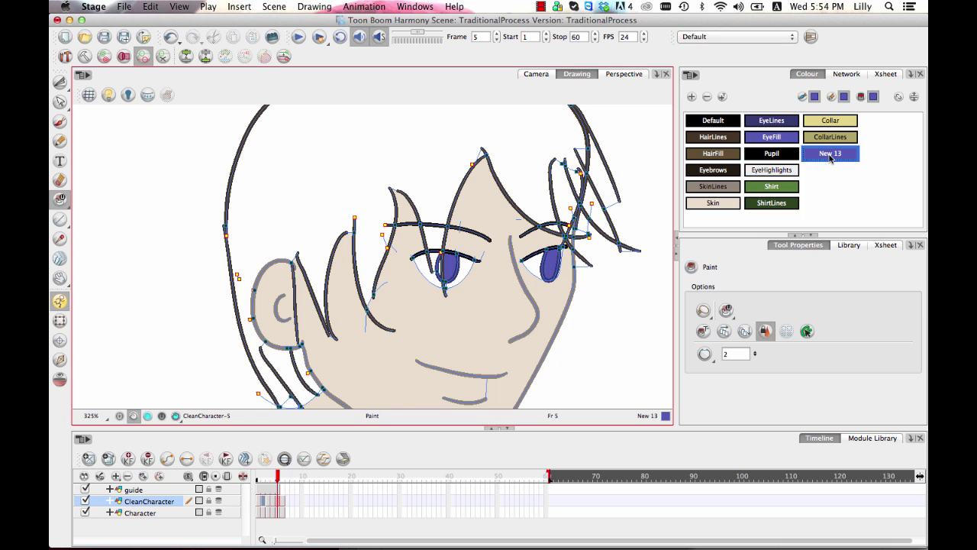
pyautogui.doubleClick(831, 156)
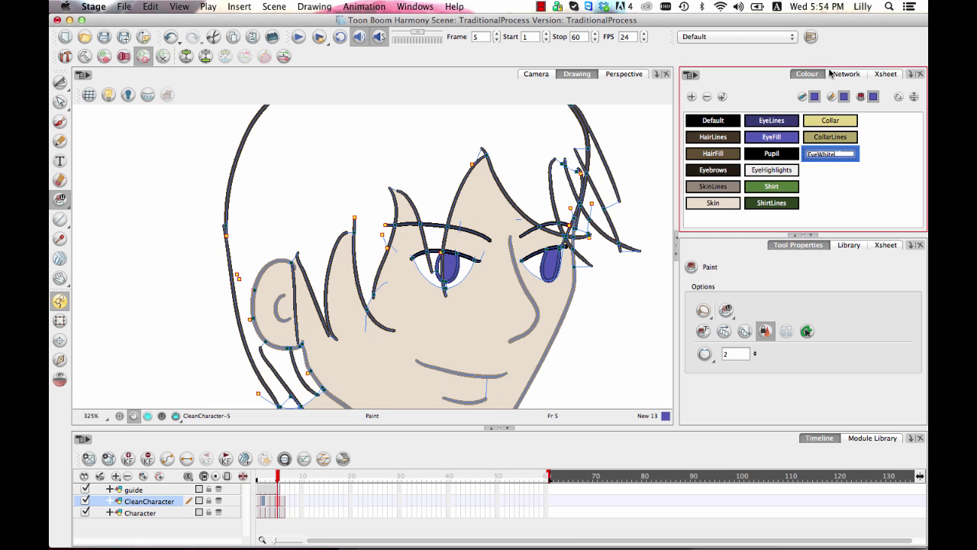
pyautogui.press('Return')
pyautogui.doubleClick(856, 157)
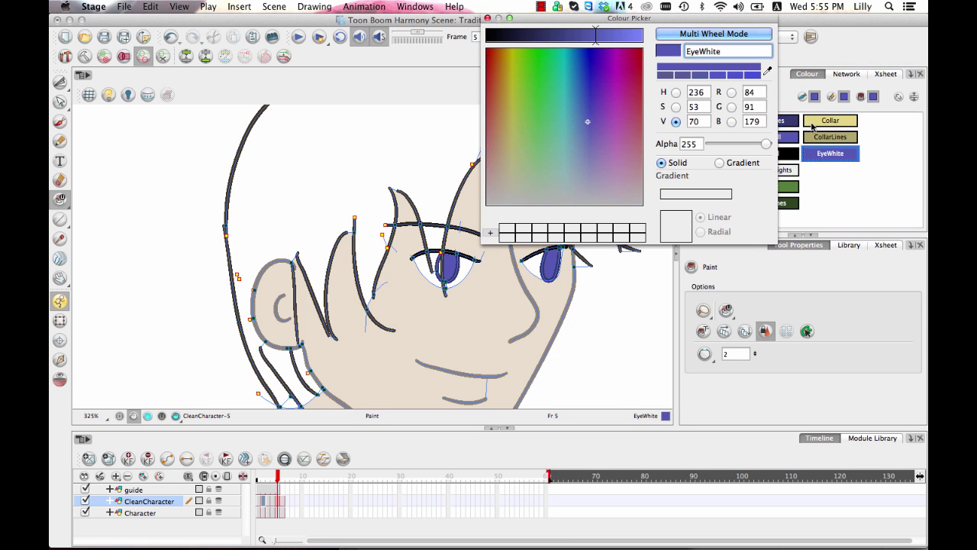
pyautogui.moveTo(596, 35); pyautogui.dragTo(641, 35)
pyautogui.moveTo(638, 128)
pyautogui.mouseDown()
pyautogui.moveTo(601, 201)
pyautogui.moveTo(503, 198)
pyautogui.mouseUp()
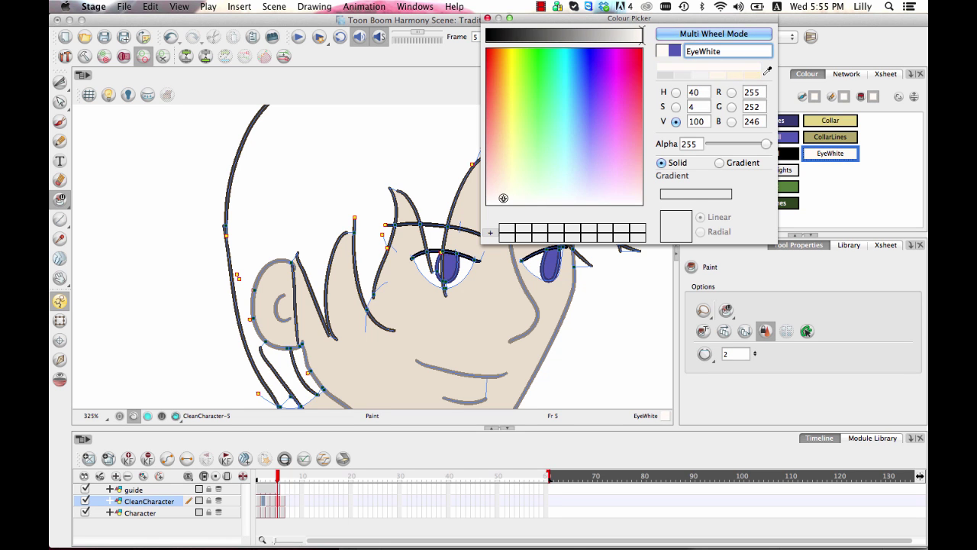
# Fill the irises with the EyeFill colour in the open-eyed drawings from drawing 4 back to drawing 2
pyautogui.click(488, 19)
pyautogui.press('f')
pyautogui.click(784, 143)
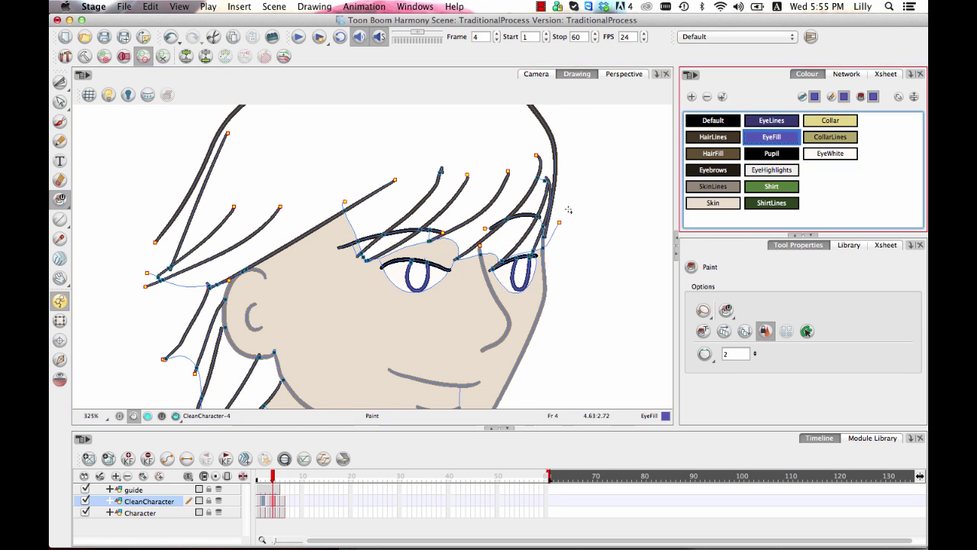
pyautogui.press(',')
pyautogui.press(',')
pyautogui.click(550, 229)
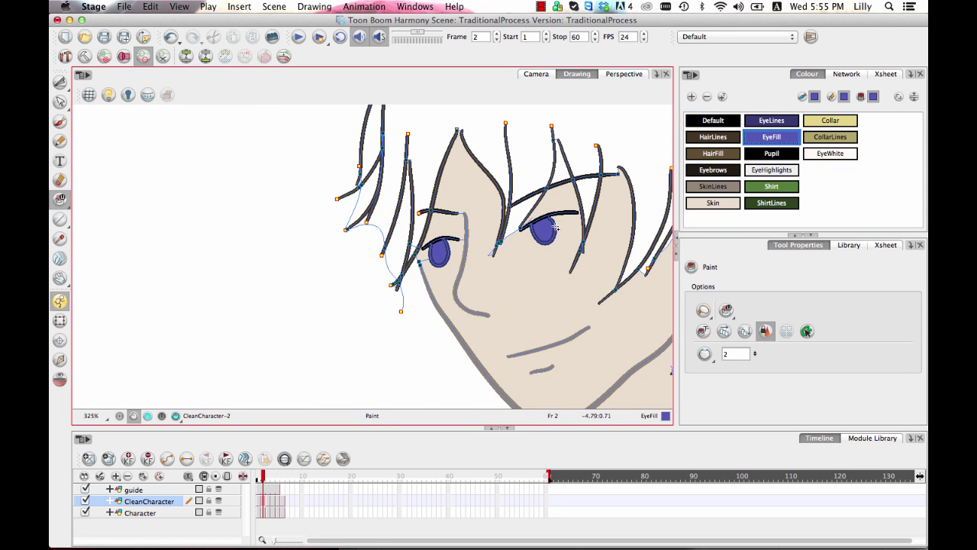
# Close the open outlines of both eyes in drawing 2 with invisible strokes using the Stroke tool
pyautogui.moveTo(575, 243); pyautogui.dragTo(521, 242)
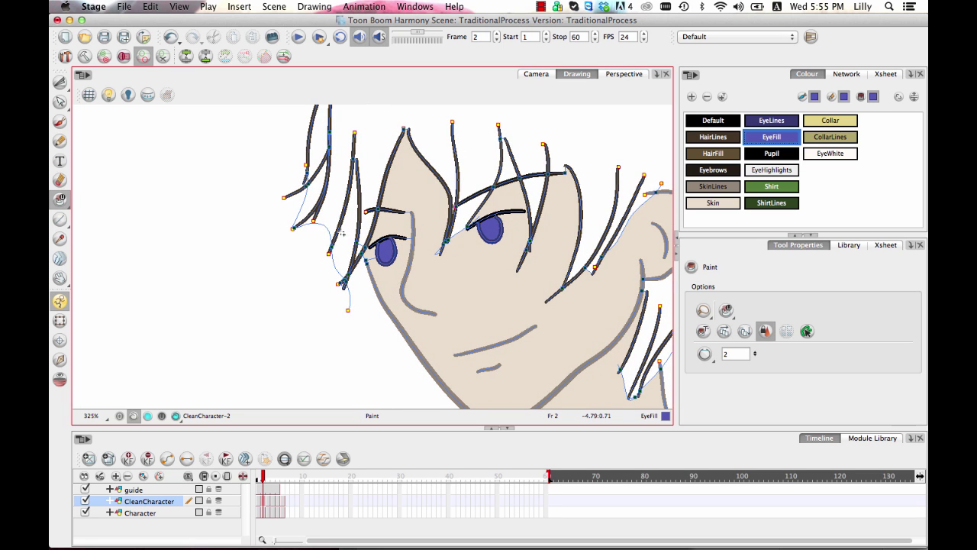
pyautogui.moveTo(58, 204); pyautogui.dragTo(124, 262)
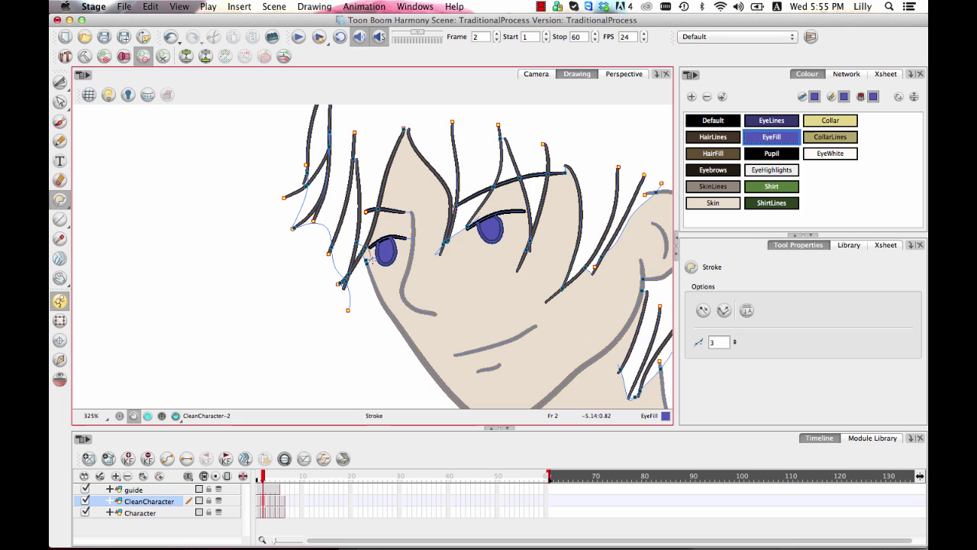
pyautogui.moveTo(382, 269); pyautogui.dragTo(399, 256)
pyautogui.moveTo(467, 230)
pyautogui.mouseDown()
pyautogui.moveTo(489, 244)
pyautogui.moveTo(509, 239)
pyautogui.moveTo(526, 217)
pyautogui.mouseUp()
pyautogui.moveTo(59, 203); pyautogui.dragTo(99, 196)
# Fill the remaining eye whites with the EyeWhite colour and the irises in drawing 6 with EyeFill
pyautogui.click(829, 154)
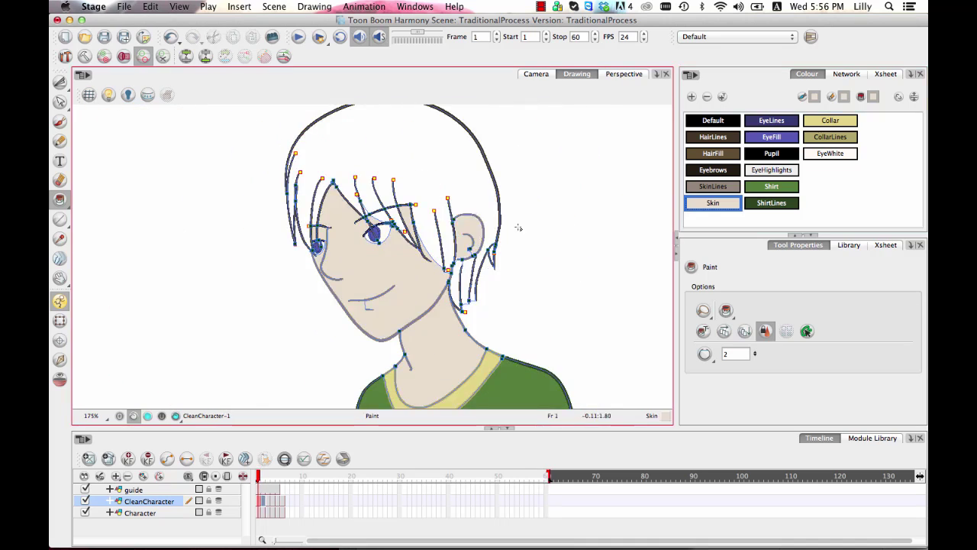
pyautogui.click(809, 124)
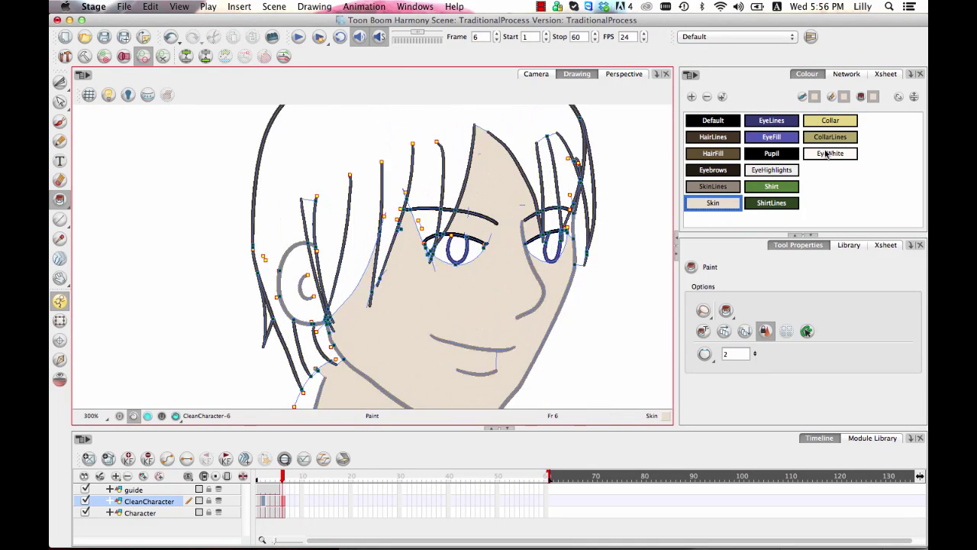
pyautogui.click(830, 153)
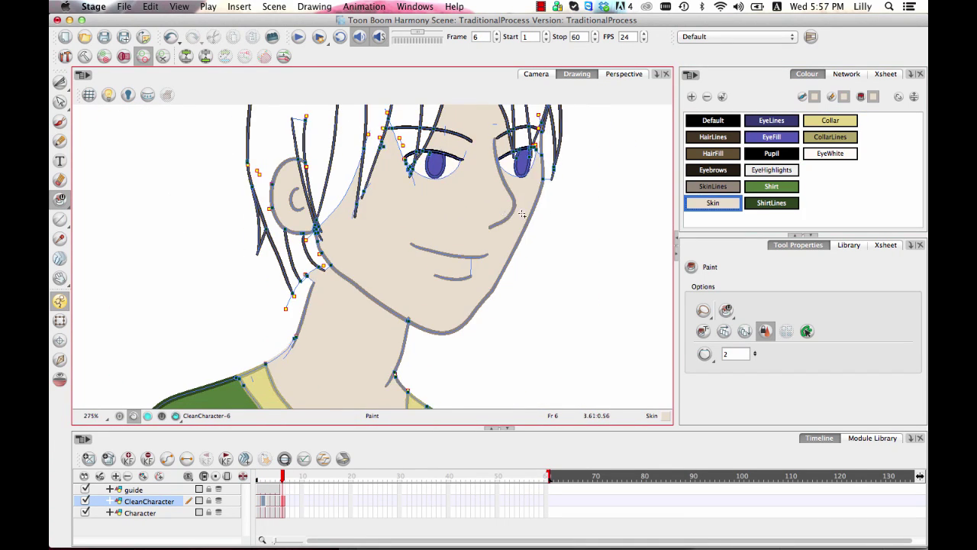
# Flip back and forth through the drawings to check the painted skin, eyes, collar and shirt on the whole figure
pyautogui.scroll(-5, 541, 168)
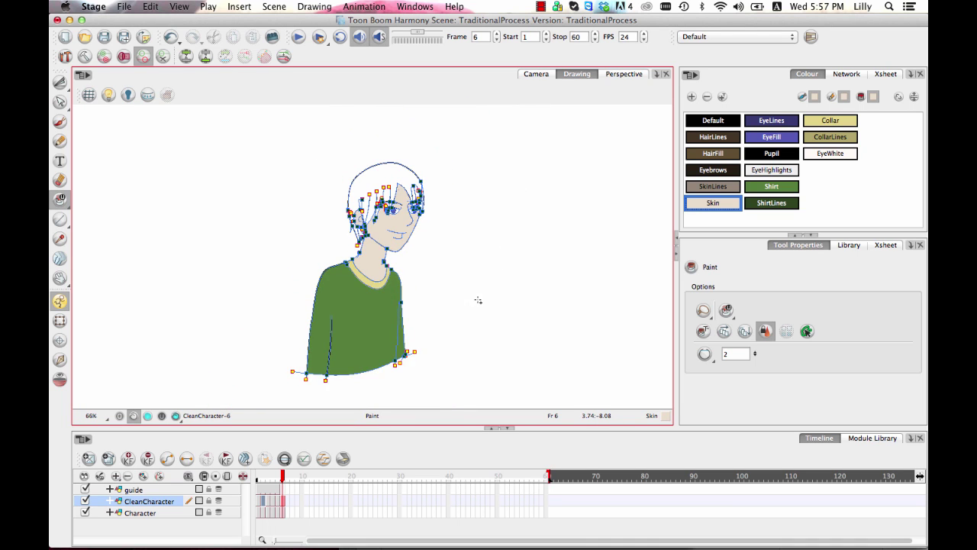
pyautogui.press(',')
pyautogui.press(',')
pyautogui.press(',')
pyautogui.press(',')
pyautogui.press(',')
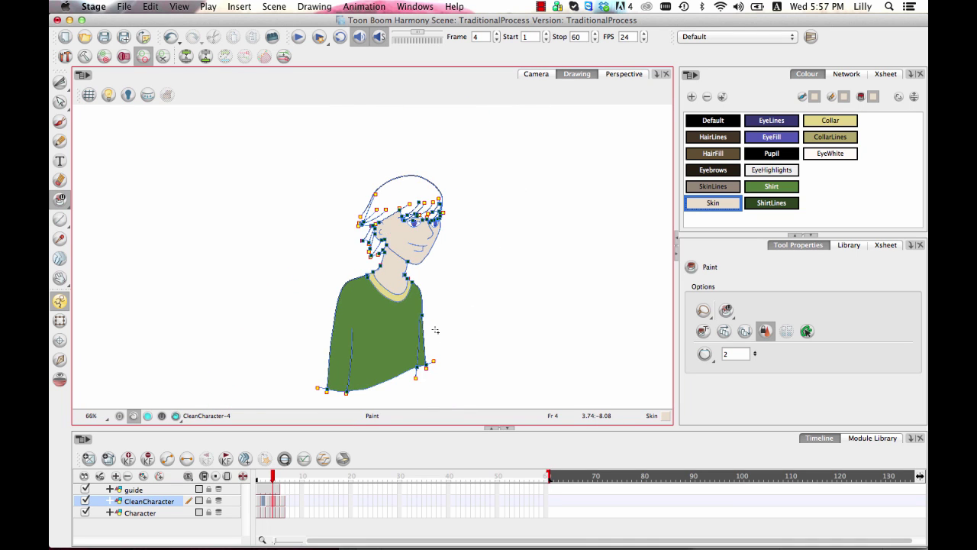
pyautogui.press('f')
pyautogui.press('f')
pyautogui.press('g')
pyautogui.press('g')
pyautogui.press('g')
pyautogui.press('g')
pyautogui.press('g')
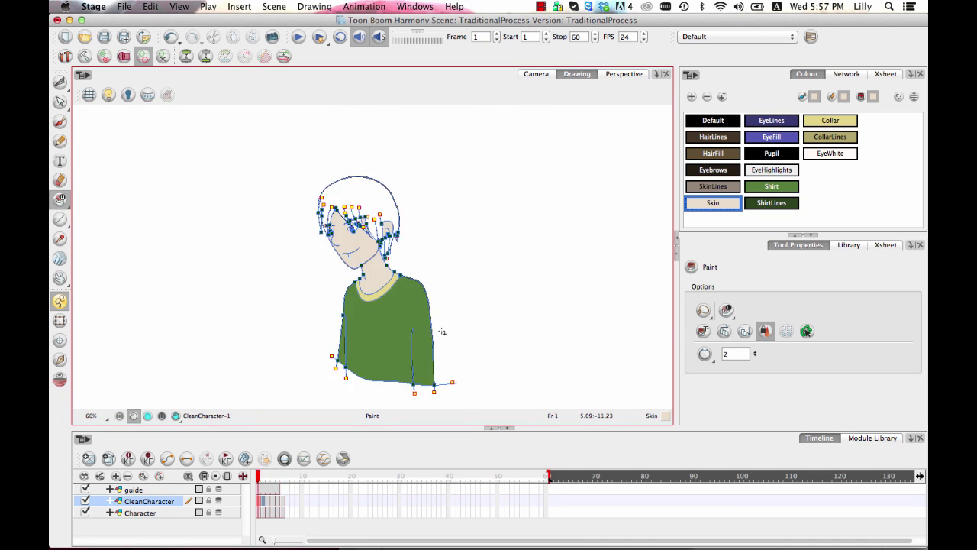
pyautogui.press(',')
pyautogui.press(',')
pyautogui.press(',')
# Fill the hair with the HairFill colour across the onion-skinned drawings using Apply to Multiple Drawings from drawing 1
pyautogui.click(721, 156)
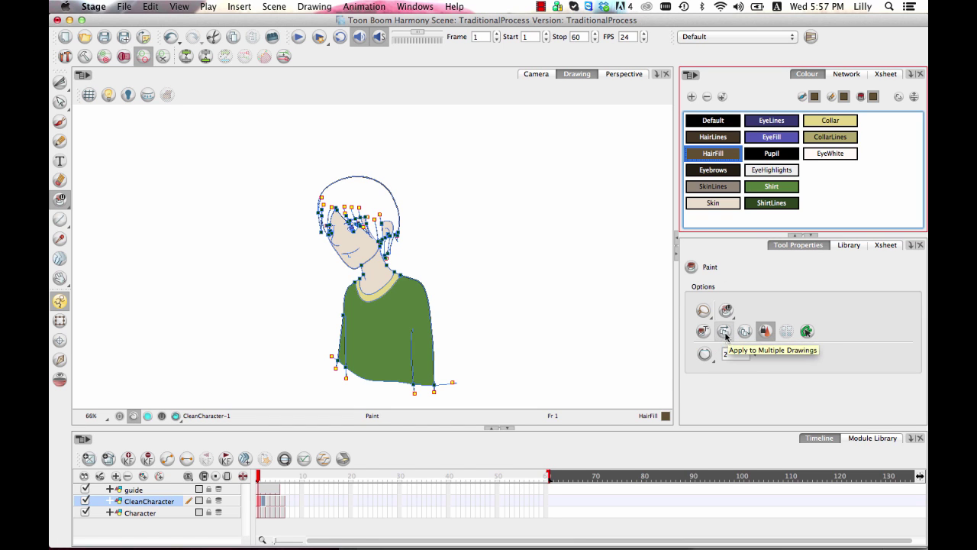
pyautogui.click(722, 333)
pyautogui.click(60, 379)
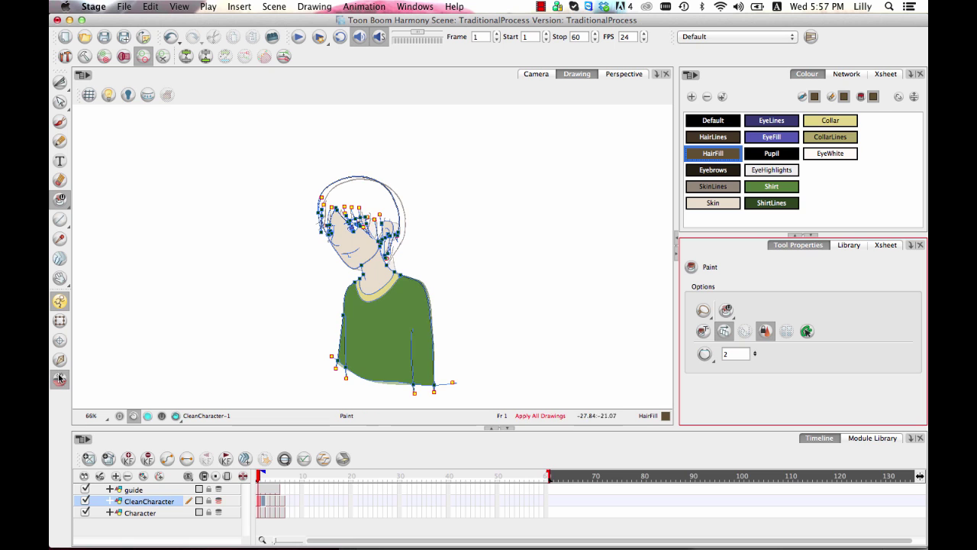
pyautogui.moveTo(265, 473); pyautogui.dragTo(293, 473)
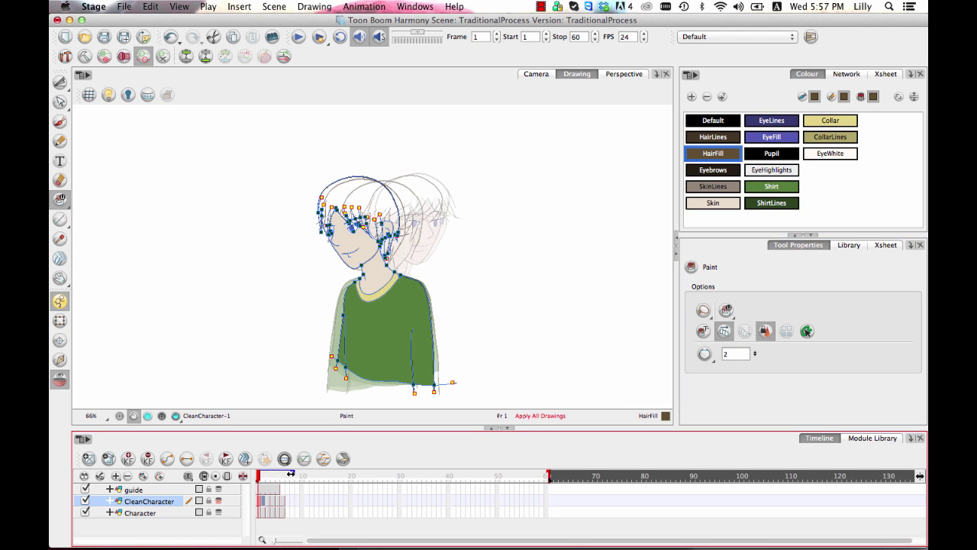
pyautogui.moveTo(467, 169)
pyautogui.mouseDown()
pyautogui.moveTo(344, 335)
pyautogui.moveTo(675, 197)
pyautogui.moveTo(402, 137)
pyautogui.moveTo(445, 140)
pyautogui.mouseUp()
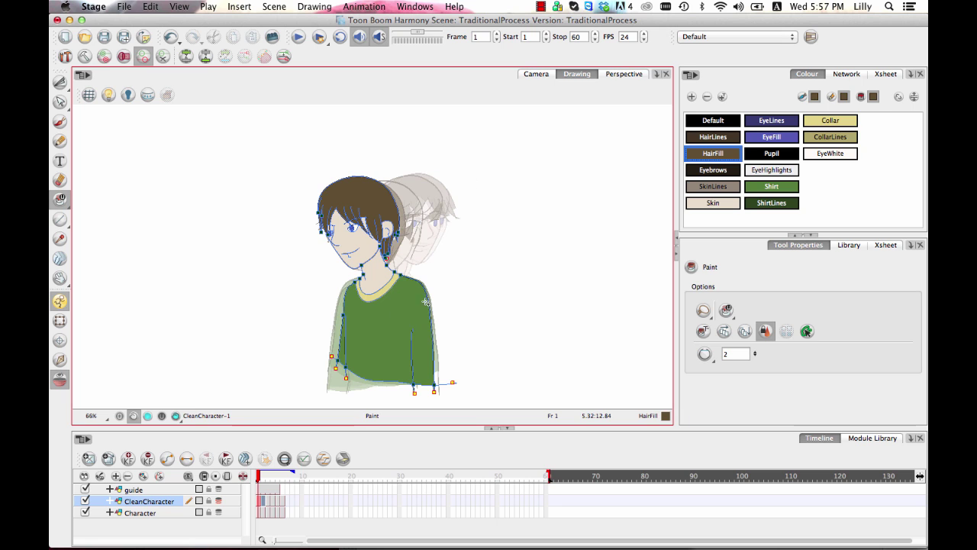
# Flip through drawings 1 to 6 to find hair areas that the multiple-drawing fill missed
pyautogui.press('.')
pyautogui.press('.')
pyautogui.press('.')
pyautogui.press('.')
pyautogui.press('.')
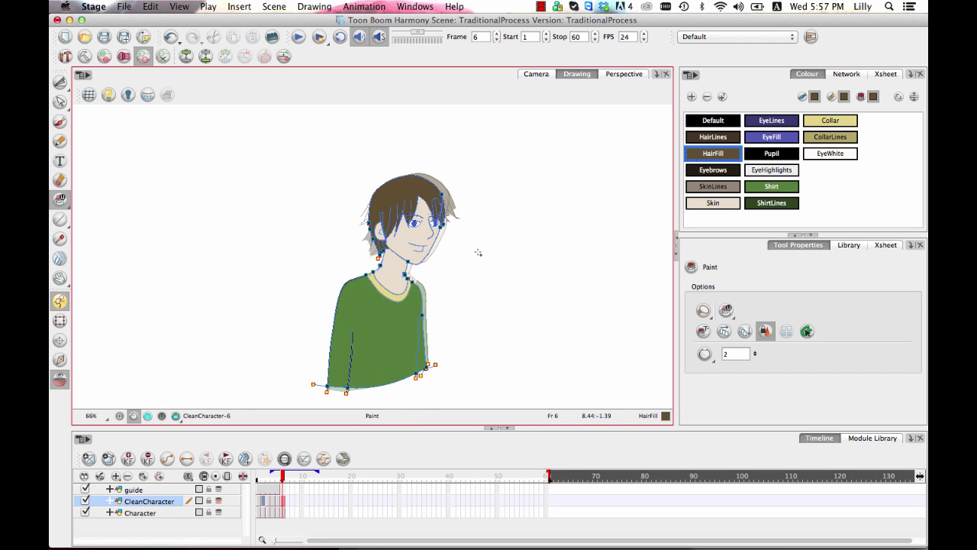
pyautogui.press('Return')
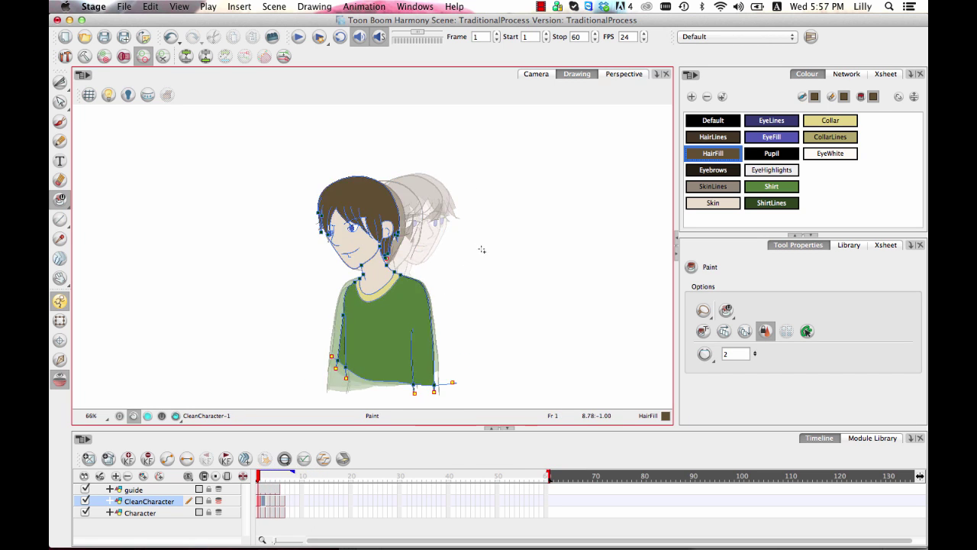
pyautogui.press('.')
pyautogui.press('.')
pyautogui.press('.')
pyautogui.press(',')
pyautogui.press('.')
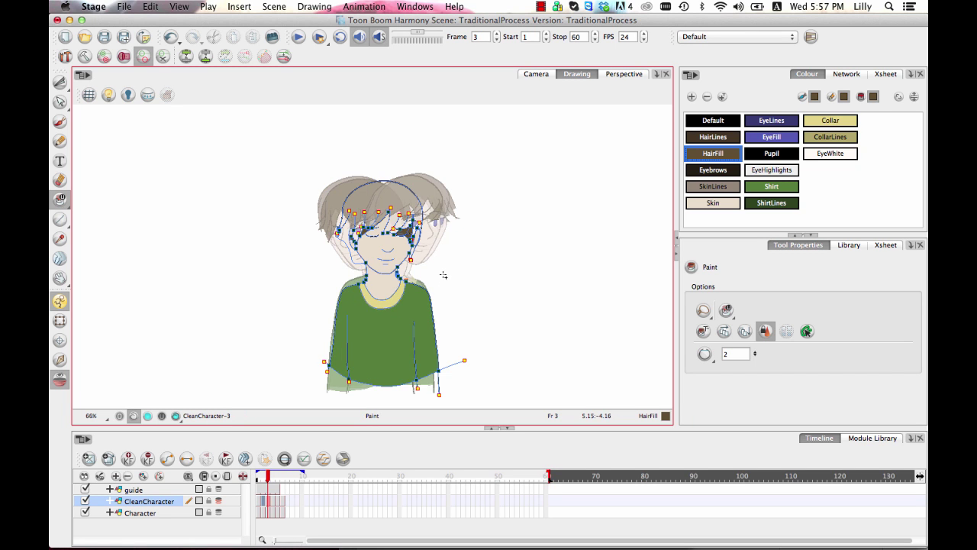
# Turn off the onion skin, close the hair outline gaps in drawing 3 and fill its hair with HairFill
pyautogui.click(62, 381)
pyautogui.moveTo(475, 232); pyautogui.dragTo(473, 225)
pyautogui.press('2')
pyautogui.press('2')
pyautogui.press('2')
pyautogui.press('2')
pyautogui.press('2')
pyautogui.press('2')
pyautogui.press('2')
pyautogui.press('2')
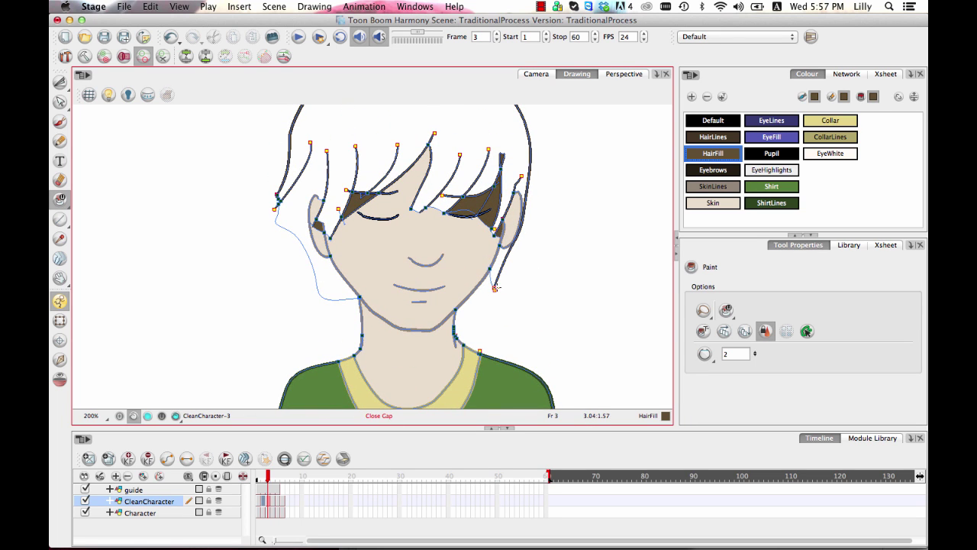
pyautogui.click(514, 137)
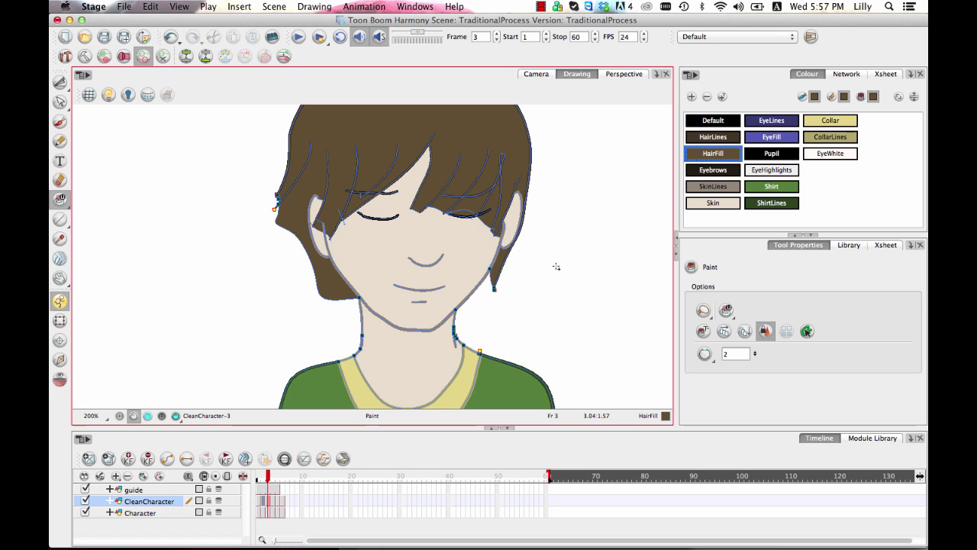
# Close the hair outline gap in drawing 4 and fill the unpainted hair with HairFill
pyautogui.press('.')
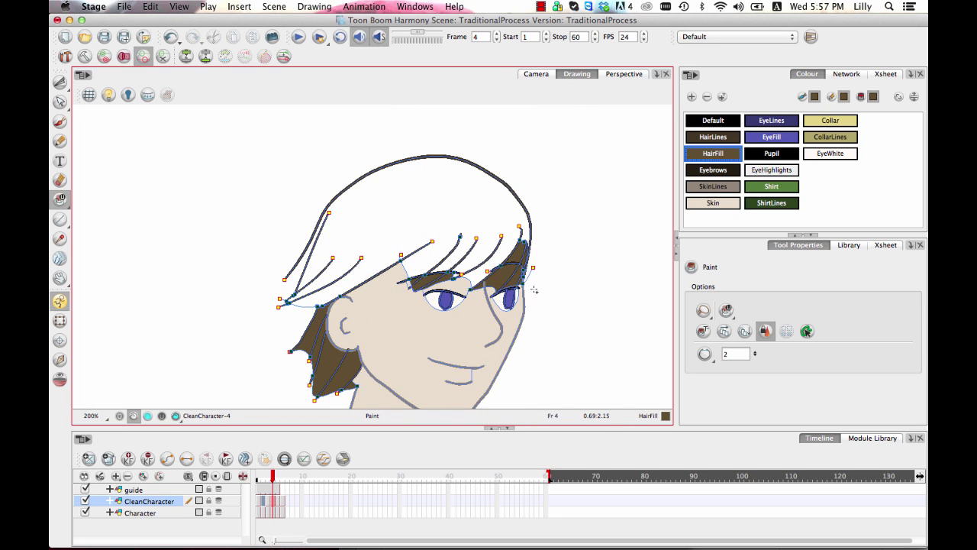
pyautogui.hotkey('alt', 'c')
pyautogui.click(363, 203)
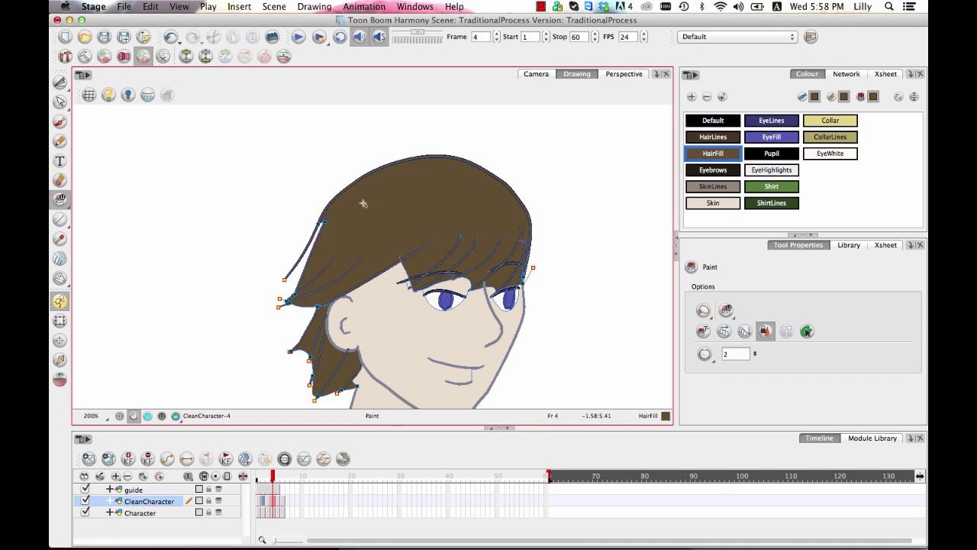
# Flip through all the drawings to check the hair fill on the whole figure
pyautogui.press('.')
pyautogui.press('.')
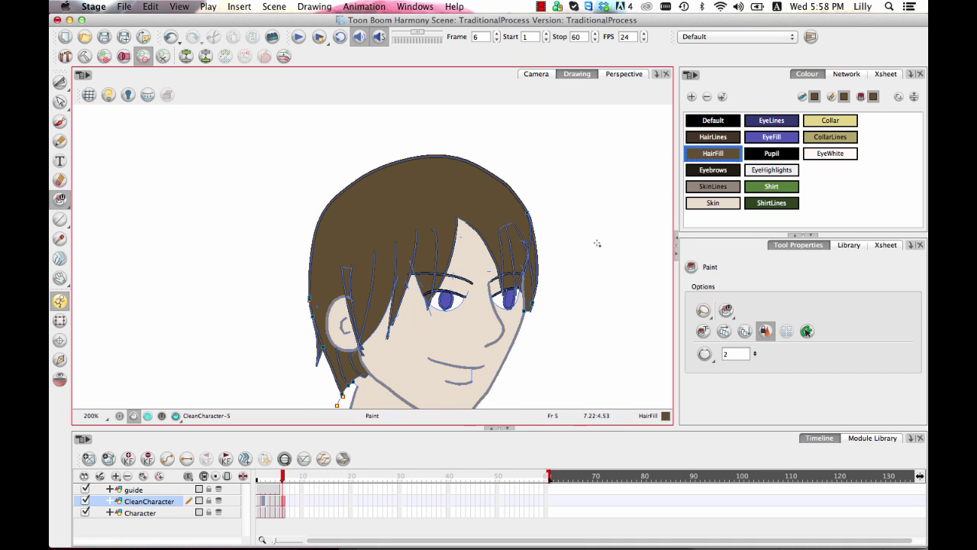
pyautogui.moveTo(543, 323); pyautogui.dragTo(537, 270)
pyautogui.press('1')
pyautogui.press('1')
pyautogui.press('1')
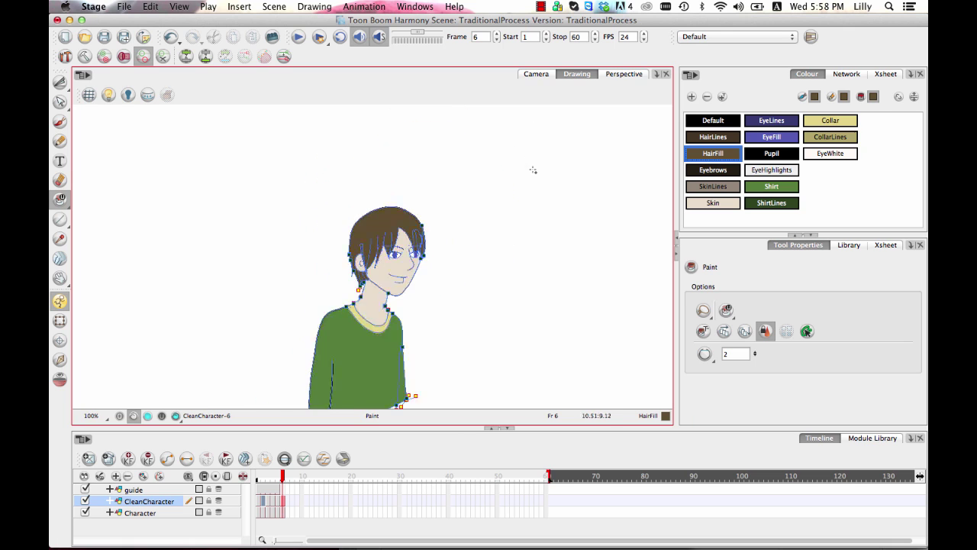
pyautogui.press(',')
pyautogui.press(',')
pyautogui.press(',')
pyautogui.press(',')
pyautogui.press(',')
pyautogui.press(',')
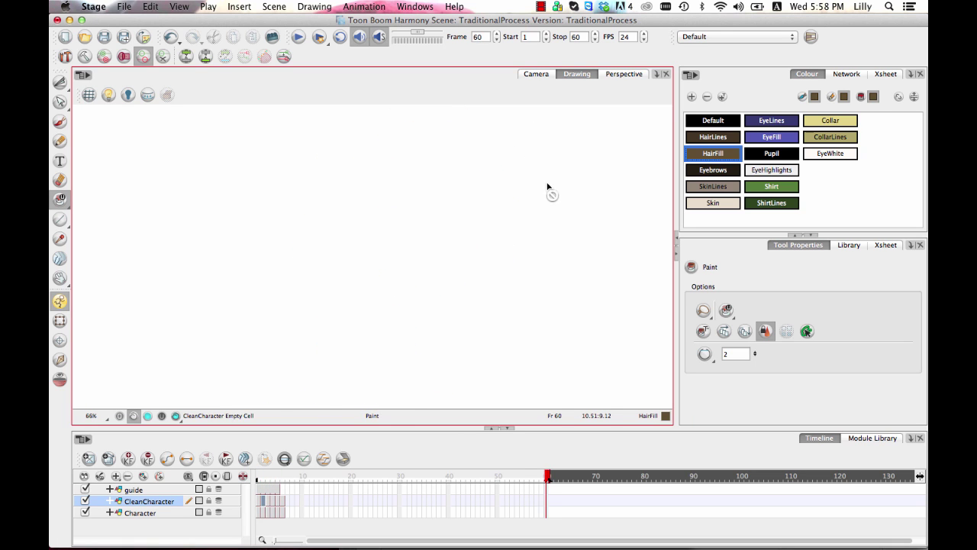
pyautogui.press('.')
pyautogui.press('.')
pyautogui.press('.')
pyautogui.press('.')
pyautogui.press('.')
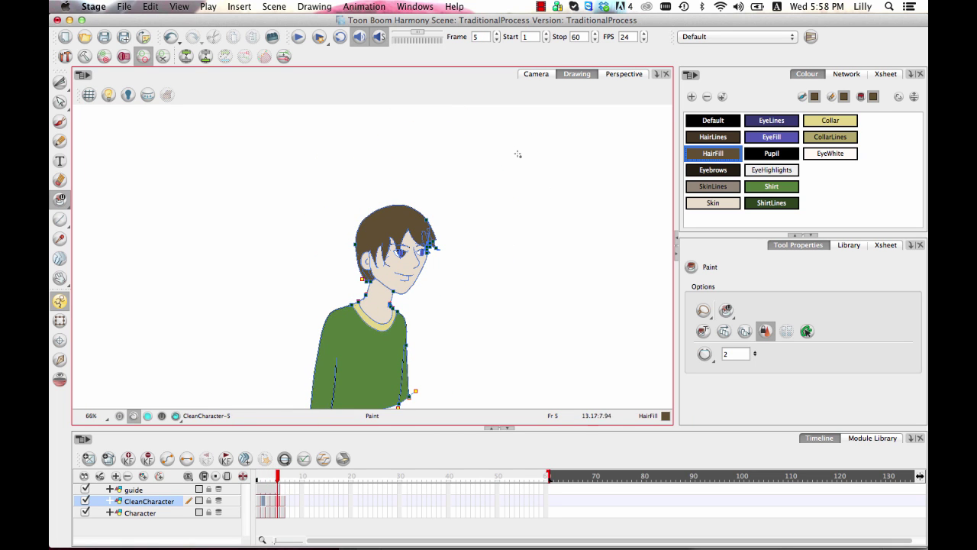
# Hide the stroke lines so the drawings show only their painted colours
pyautogui.moveTo(508, 291); pyautogui.dragTo(512, 289)
pyautogui.press('k')
pyautogui.moveTo(474, 326); pyautogui.dragTo(480, 310)
pyautogui.press('1')
pyautogui.press('2')
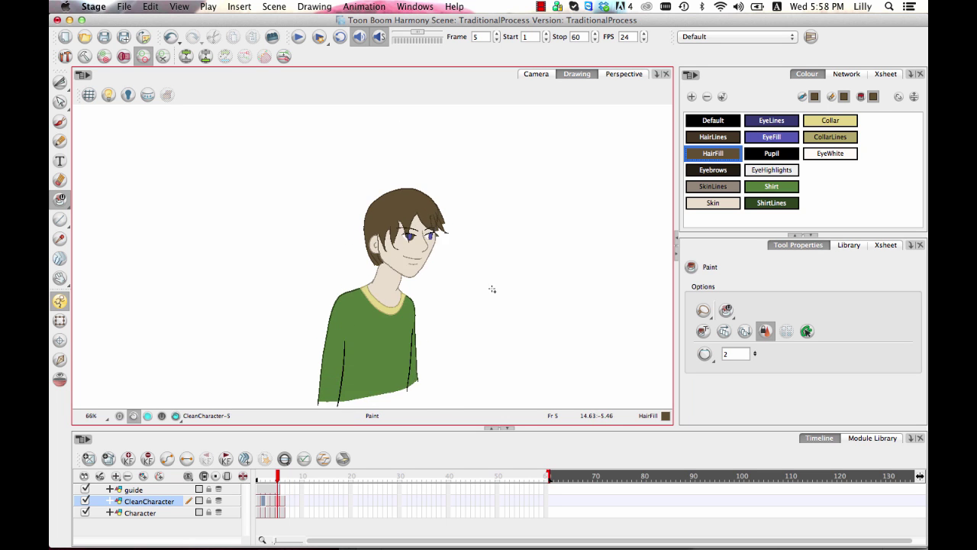
# Repaint the brown patch beside the larger iris in drawing 5 with the EyeWhite colour
pyautogui.scroll(5, 504, 267)
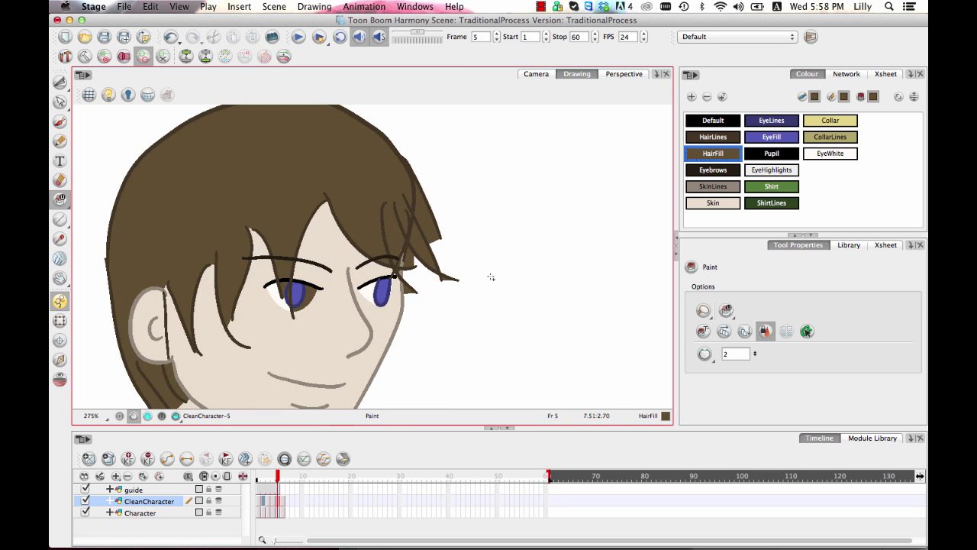
pyautogui.scroll(1, 491, 277)
pyautogui.click(62, 200)
pyautogui.click(104, 198)
pyautogui.click(812, 155)
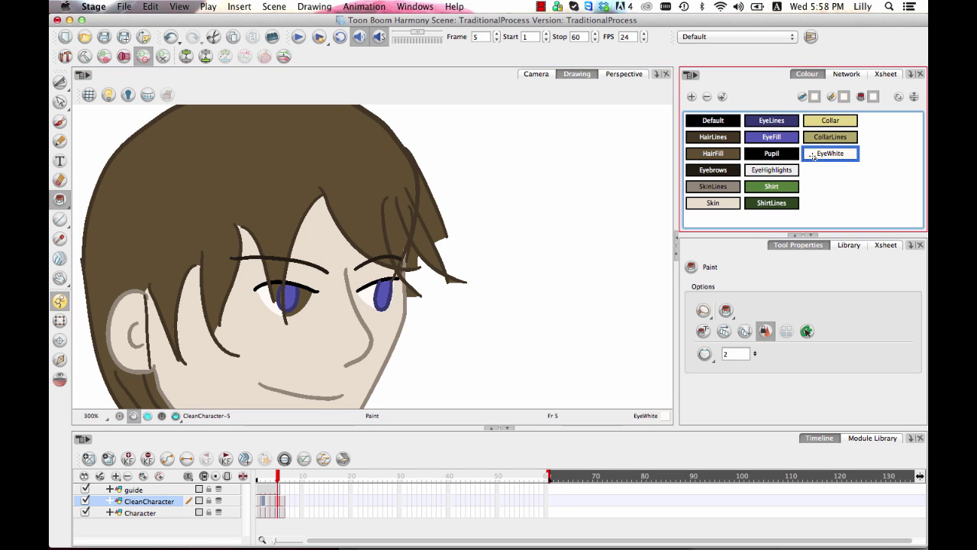
pyautogui.click(302, 298)
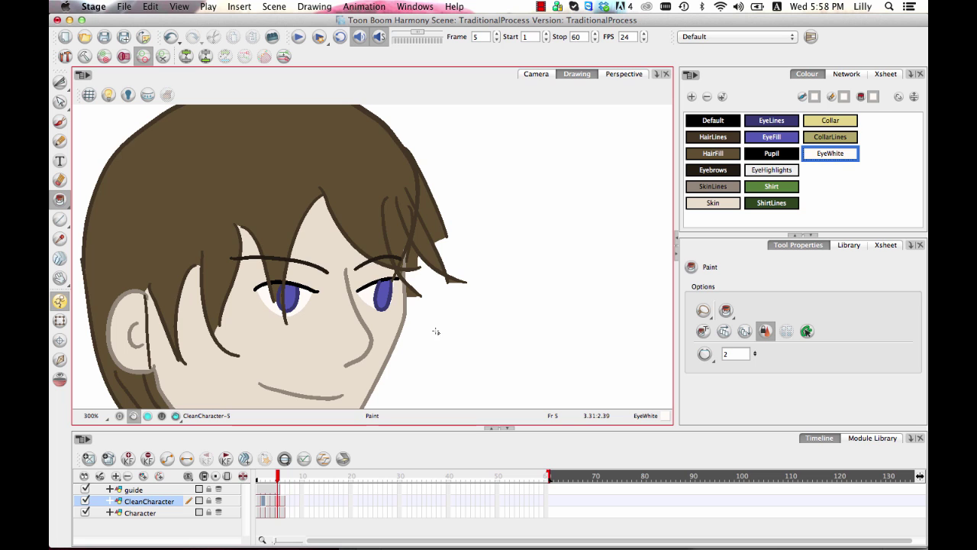
# Flip through the drawings close up to check the eye whites and irises for wrongly coloured areas
pyautogui.press(',')
pyautogui.press(',')
pyautogui.moveTo(284, 358); pyautogui.dragTo(295, 345)
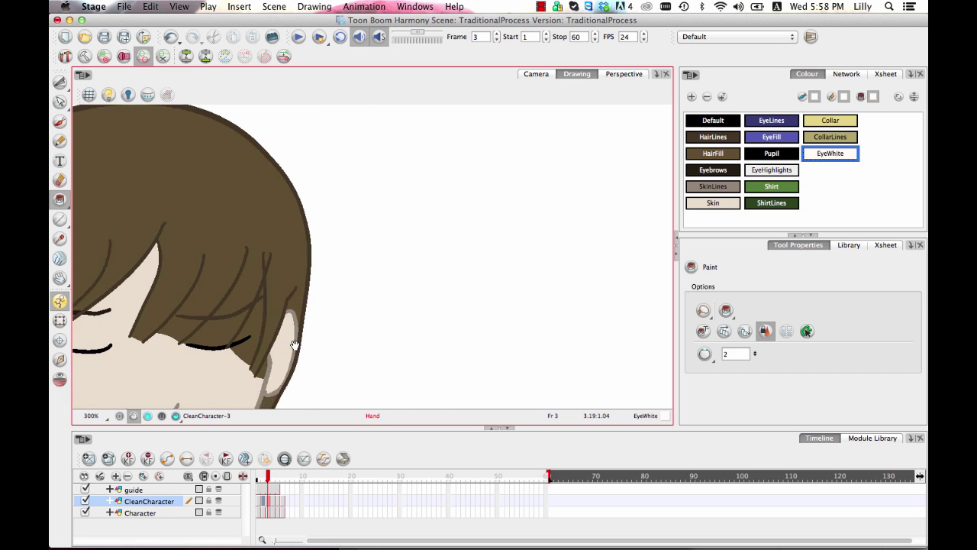
pyautogui.press(',')
pyautogui.press(',')
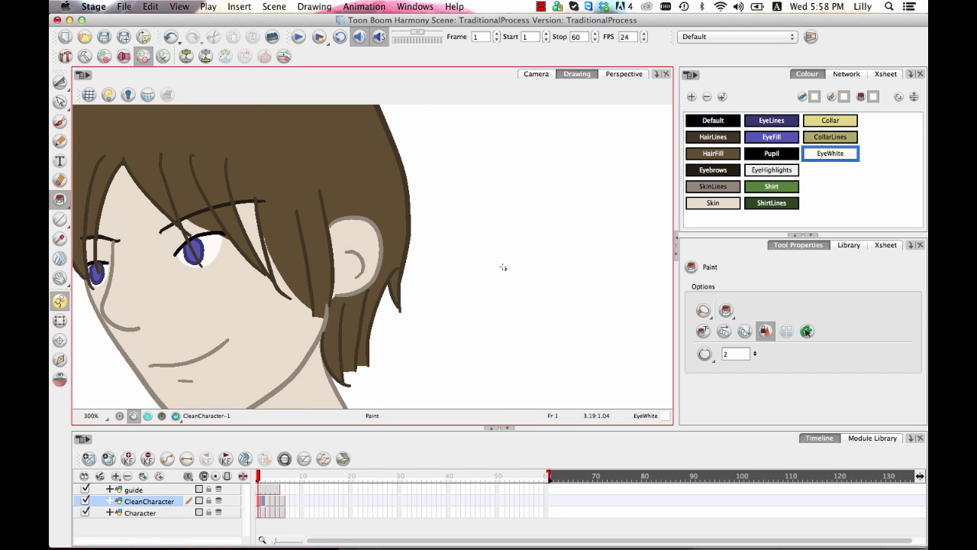
pyautogui.press('.')
pyautogui.press('.')
pyautogui.press('.')
pyautogui.press('.')
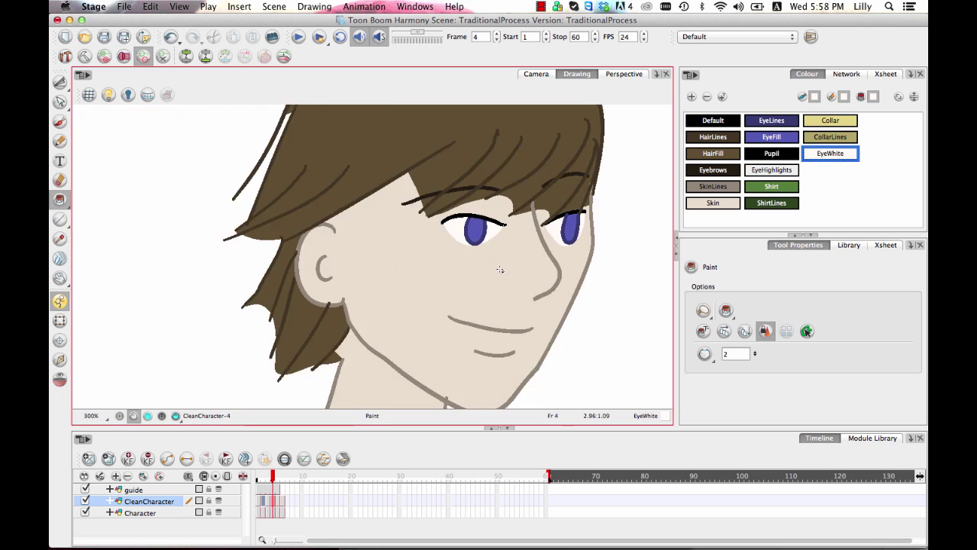
pyautogui.press('.')
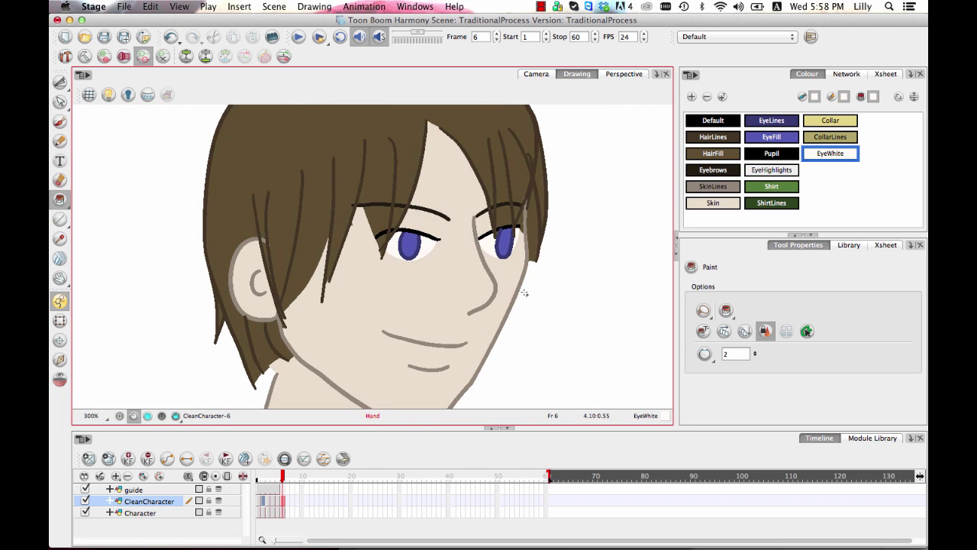
# Brush pupils in the Pupil colour inside both irises of each drawing, going from drawing 6 back to drawing 1
pyautogui.moveTo(535, 251); pyautogui.dragTo(497, 249)
pyautogui.press('2')
pyautogui.press('2')
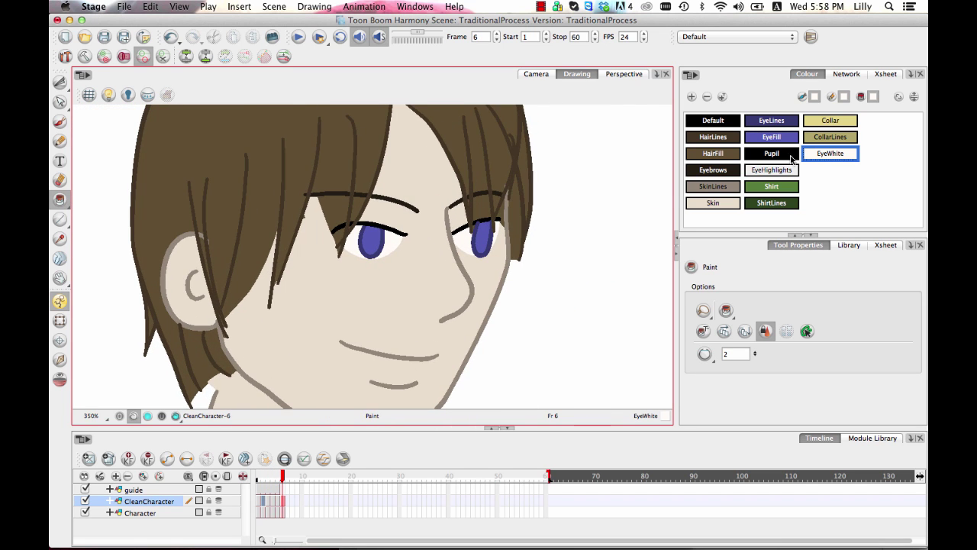
pyautogui.click(793, 158)
pyautogui.moveTo(587, 198); pyautogui.dragTo(552, 225)
pyautogui.press('2')
pyautogui.press('2')
pyautogui.scroll(2, 459, 212)
pyautogui.click(60, 119)
pyautogui.moveTo(288, 269)
pyautogui.mouseDown()
pyautogui.moveTo(287, 279)
pyautogui.moveTo(293, 269)
pyautogui.moveTo(324, 283)
pyautogui.moveTo(296, 285)
pyautogui.mouseUp()
pyautogui.press('super+z')
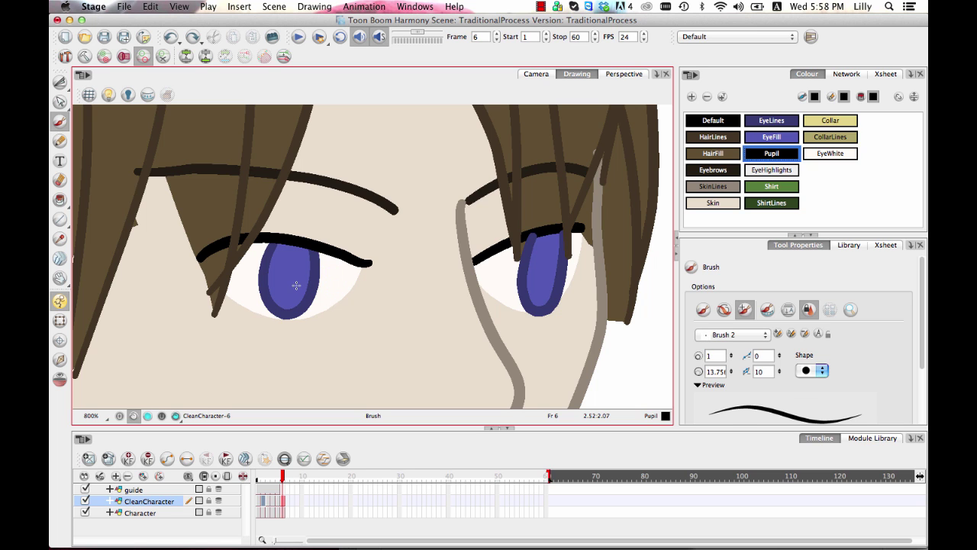
pyautogui.press(',')
pyautogui.press(',')
pyautogui.press(',')
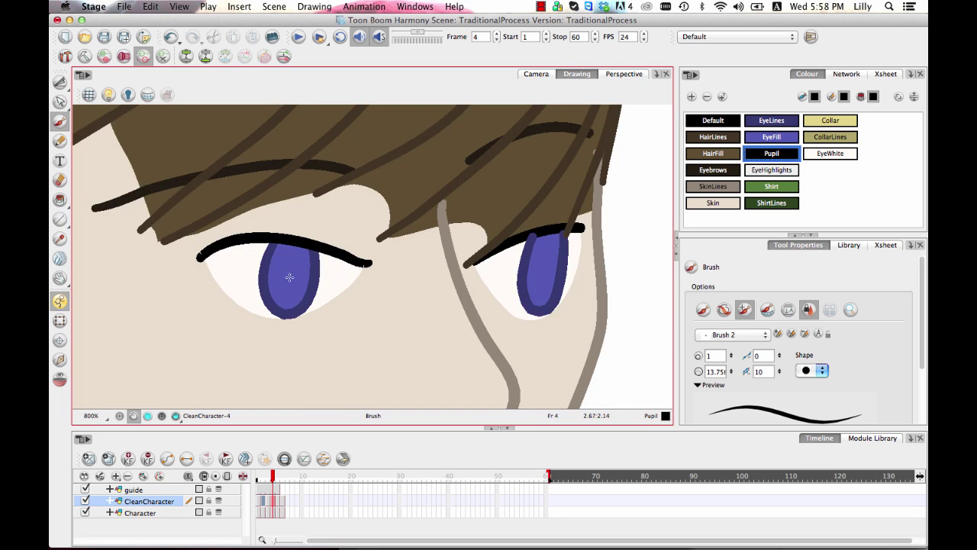
pyautogui.press(',')
pyautogui.press(',')
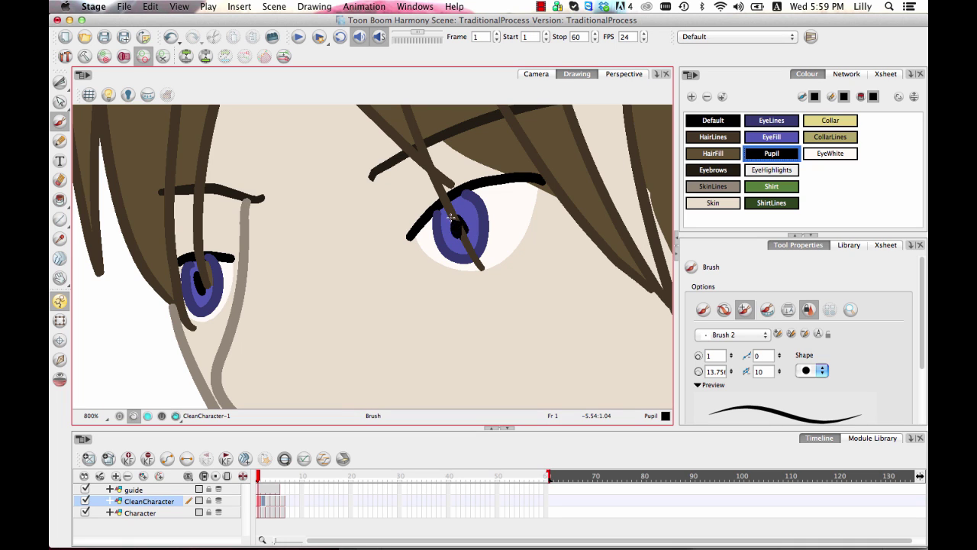
# Undo the last pupil stroke in drawing 1 and protect the HairLines colour against being painted over
pyautogui.hotkey('ctrl', 'z')
pyautogui.click(722, 142)
pyautogui.rightClick(724, 139)
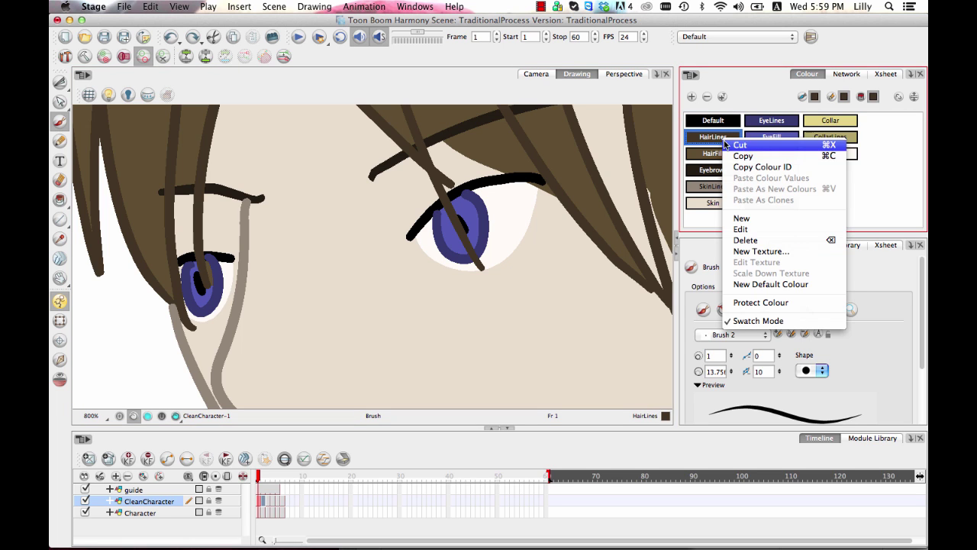
pyautogui.click(776, 303)
# Brush the larger eye's pupil in drawing 1 with the Pupil colour, behind the protected hair strand
pyautogui.click(458, 227)
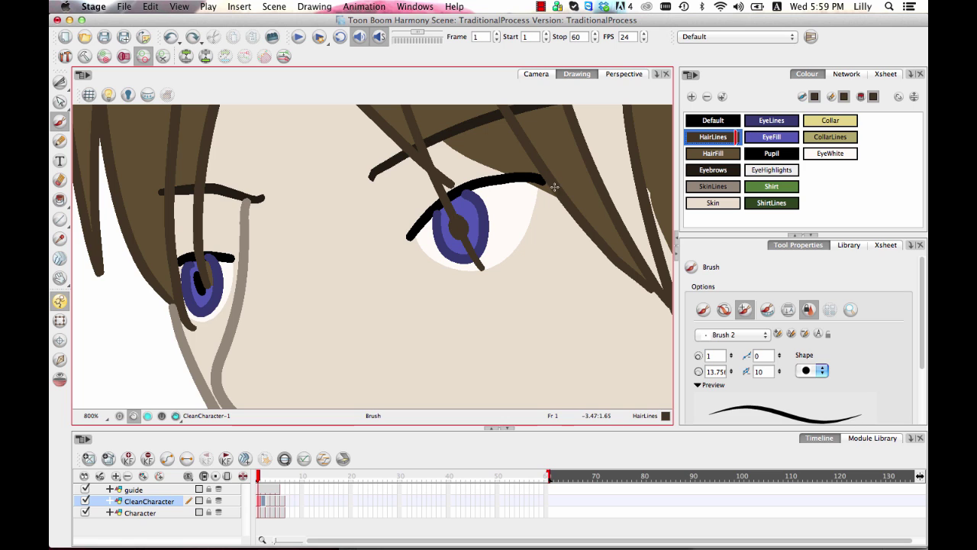
pyautogui.press('super+z')
pyautogui.click(780, 154)
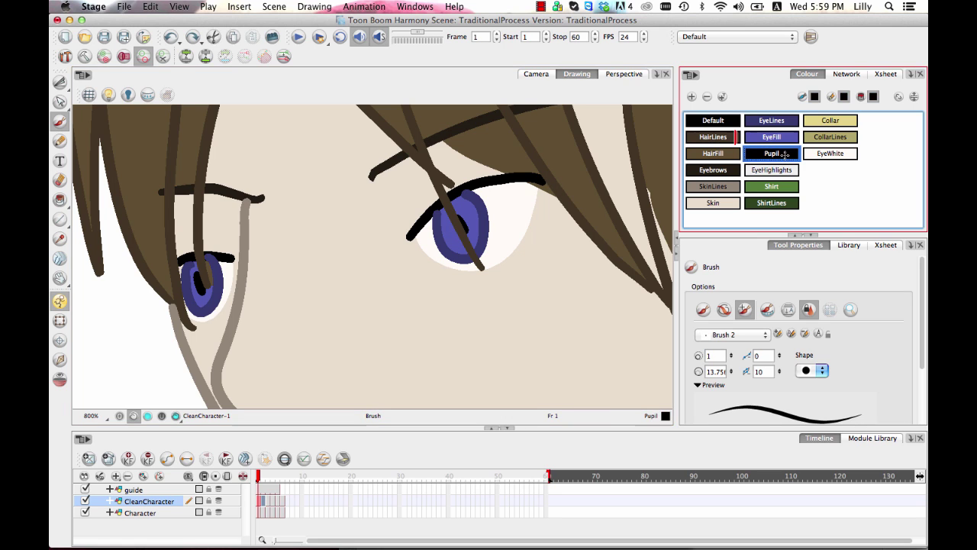
pyautogui.click(458, 228)
pyautogui.press('super+z')
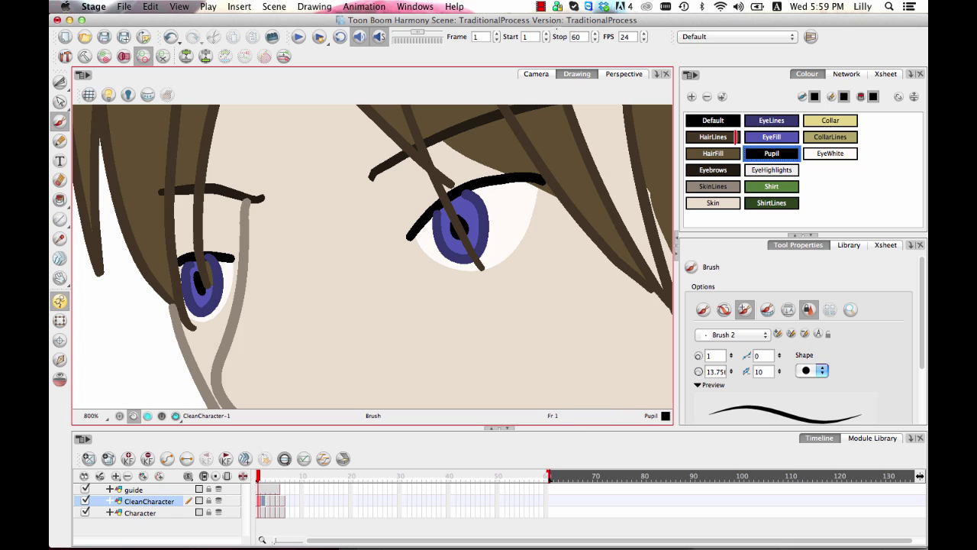
# Dab a small highlight in the EyeHighlights colour beside both pupils in each drawing, from drawing 1 to drawing 6
pyautogui.click(854, 161)
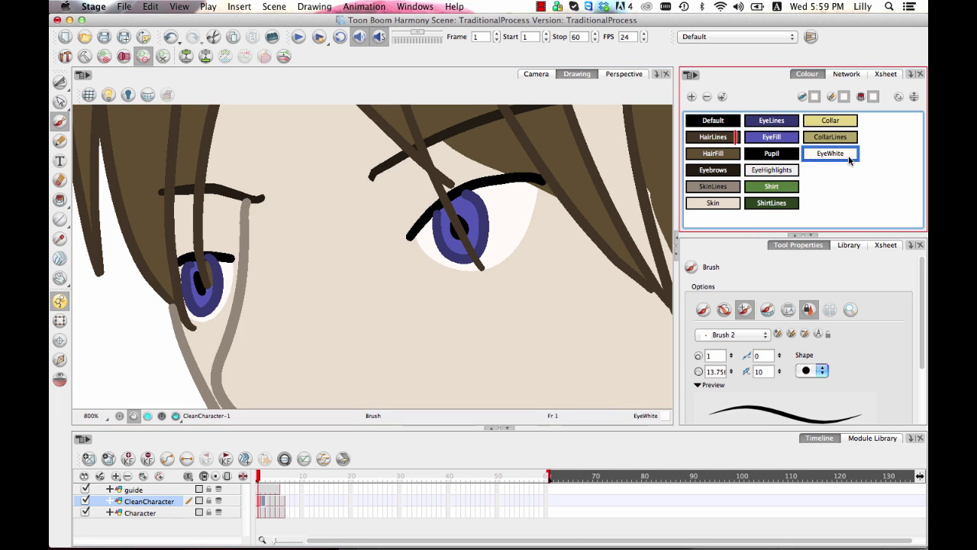
pyautogui.click(789, 175)
pyautogui.click(465, 231)
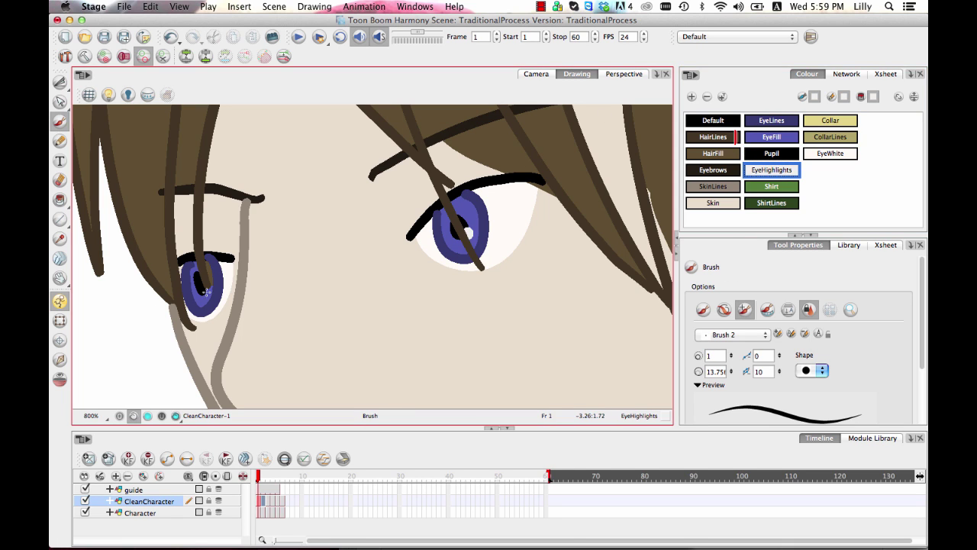
pyautogui.press('.')
pyautogui.press('.')
pyautogui.press('.')
pyautogui.press('.')
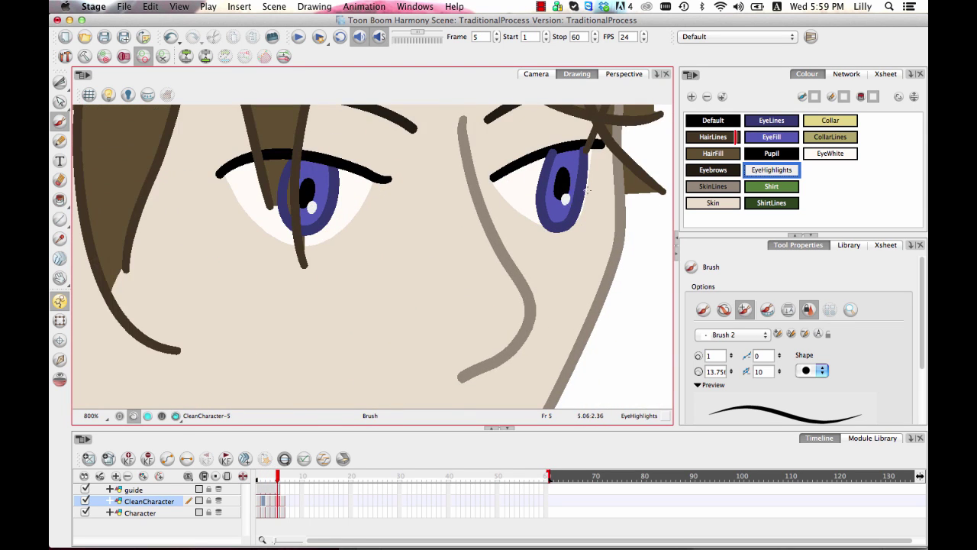
pyautogui.press('.')
# Brush the HairFill colour between the two hair strands crossing the larger eye in drawing 5
pyautogui.press(',')
pyautogui.click(721, 154)
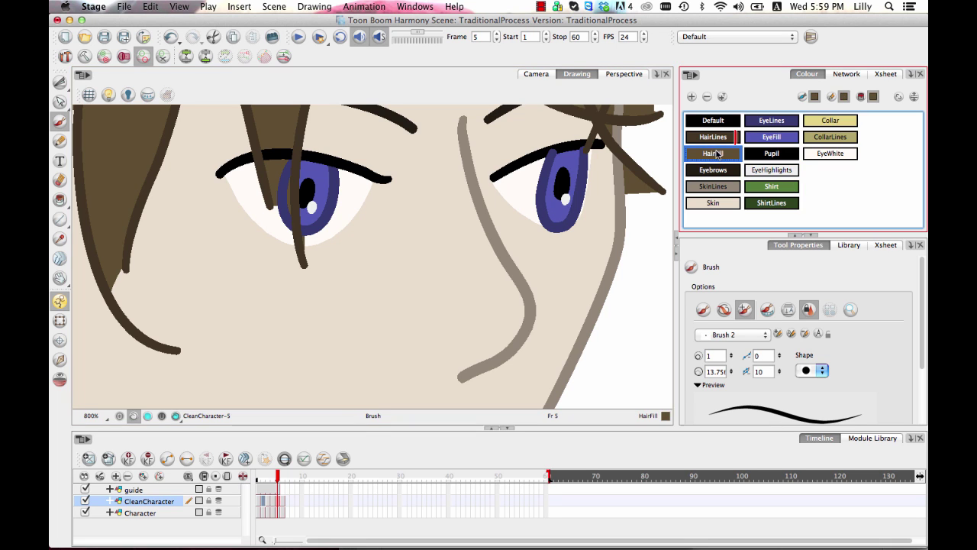
pyautogui.moveTo(274, 188); pyautogui.dragTo(298, 243)
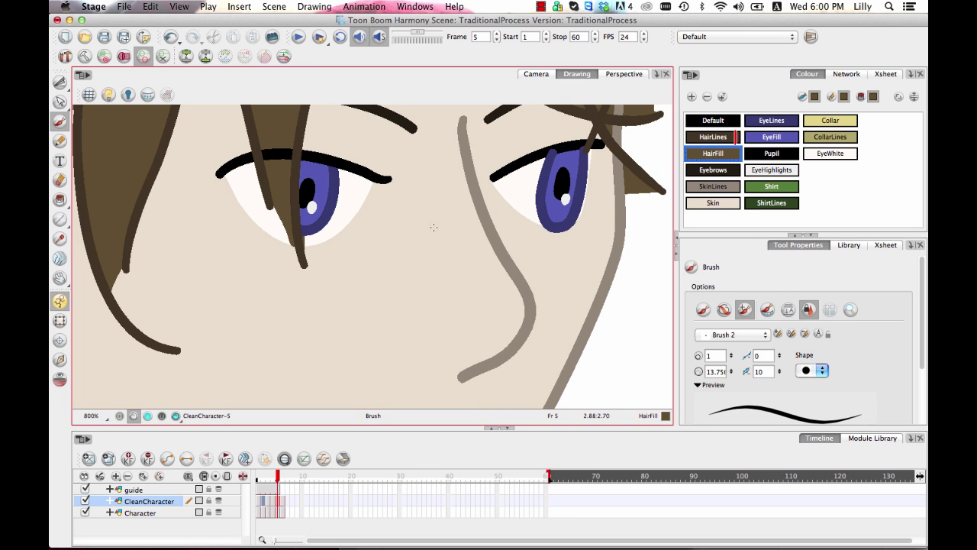
# Flip through the drawings to check the finished eyes and hair on the whole head
pyautogui.press('f')
pyautogui.moveTo(403, 232); pyautogui.dragTo(432, 236)
pyautogui.press('1')
pyautogui.press('1')
pyautogui.press('1')
pyautogui.press('1')
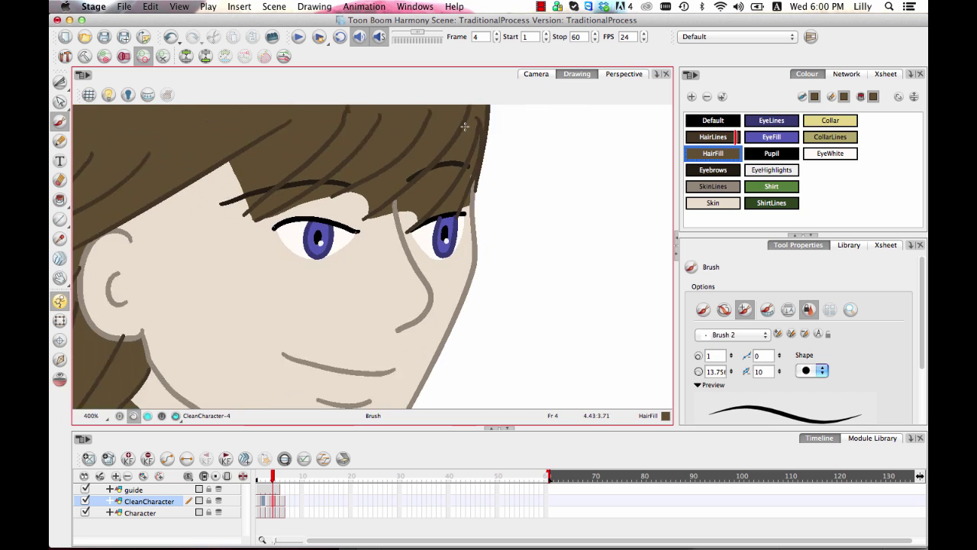
pyautogui.press('2')
pyautogui.press('2')
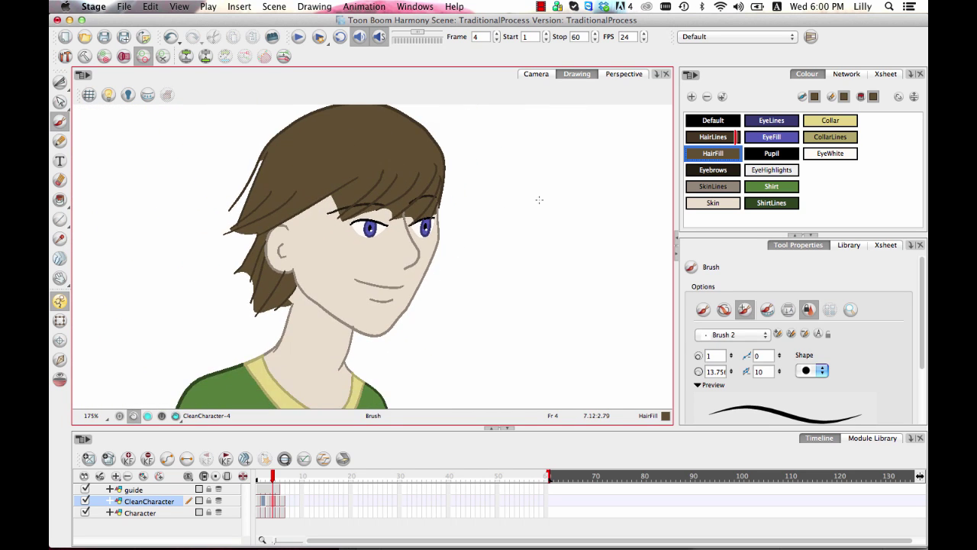
pyautogui.press('.')
pyautogui.press('.')
pyautogui.press('.')
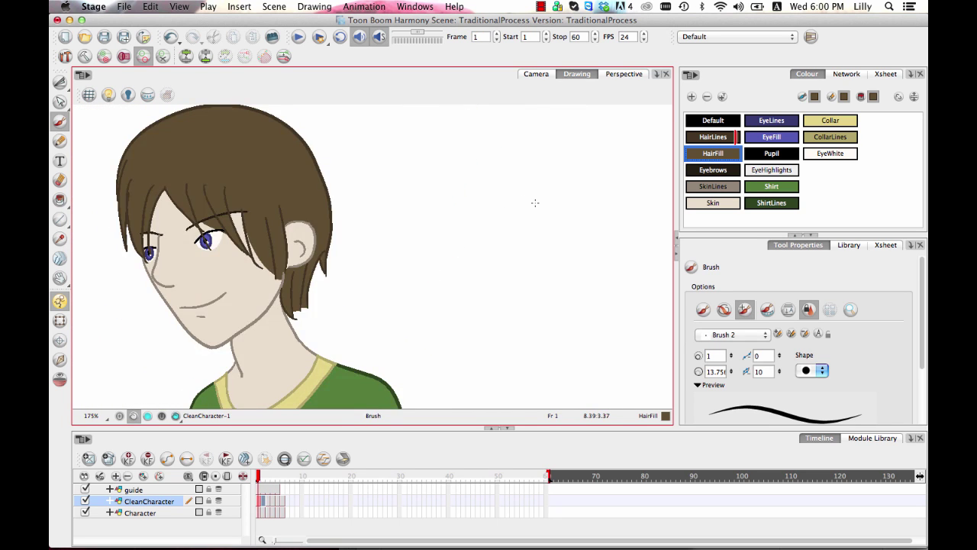
pyautogui.press('.')
pyautogui.press('.')
pyautogui.press('.')
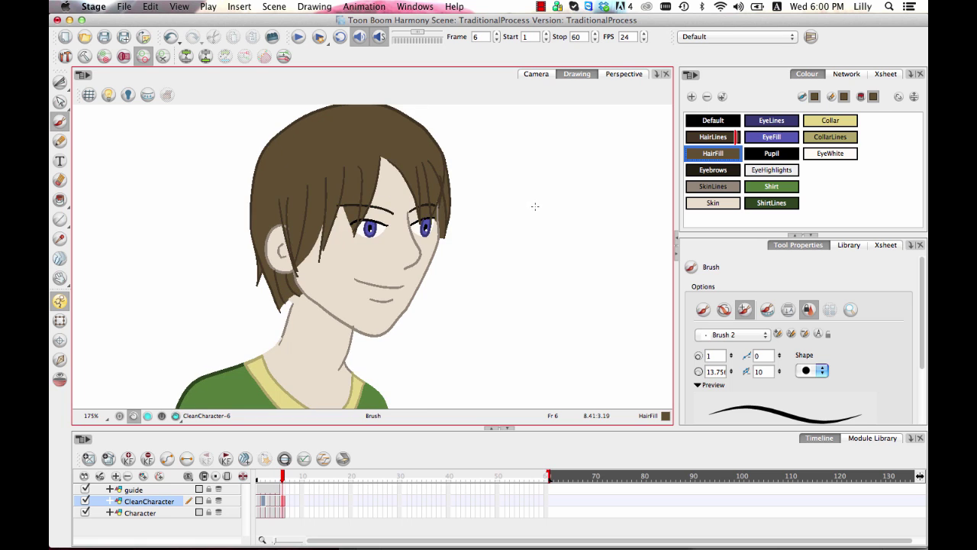
# Repaint the skin-coloured outline between the neck and the collar in drawing 6 with the SkinLines colour
pyautogui.press('2')
pyautogui.moveTo(416, 320); pyautogui.dragTo(472, 282)
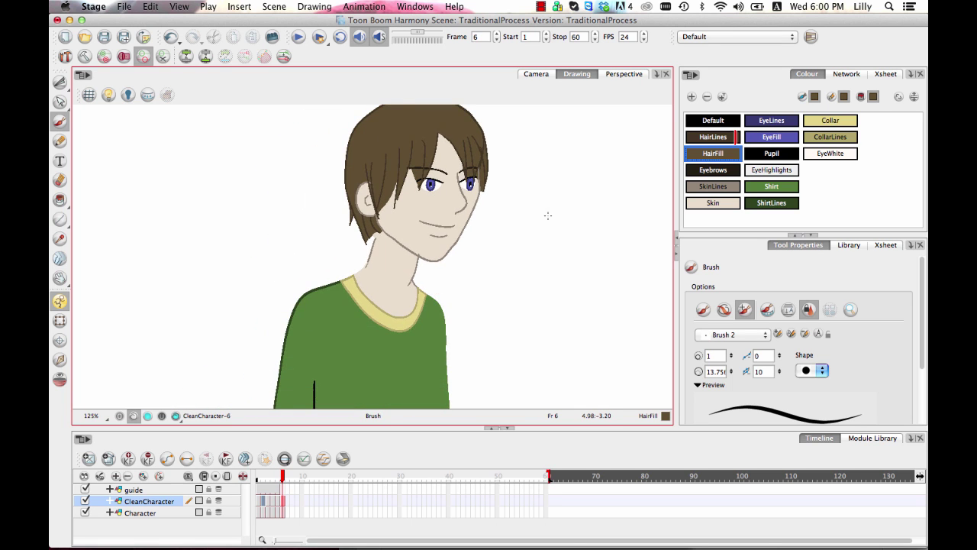
pyautogui.press('2')
pyautogui.press('2')
pyautogui.press('2')
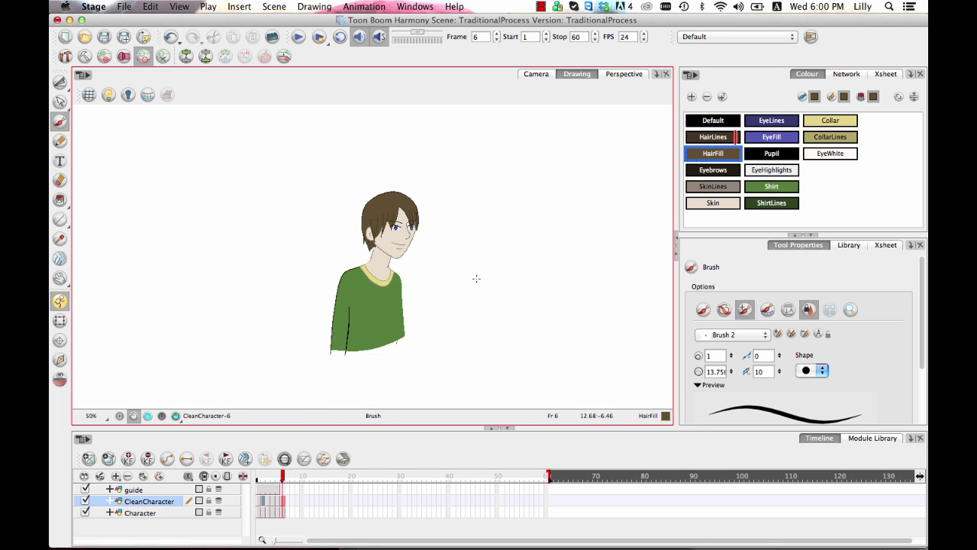
pyautogui.scroll(7, 476, 280)
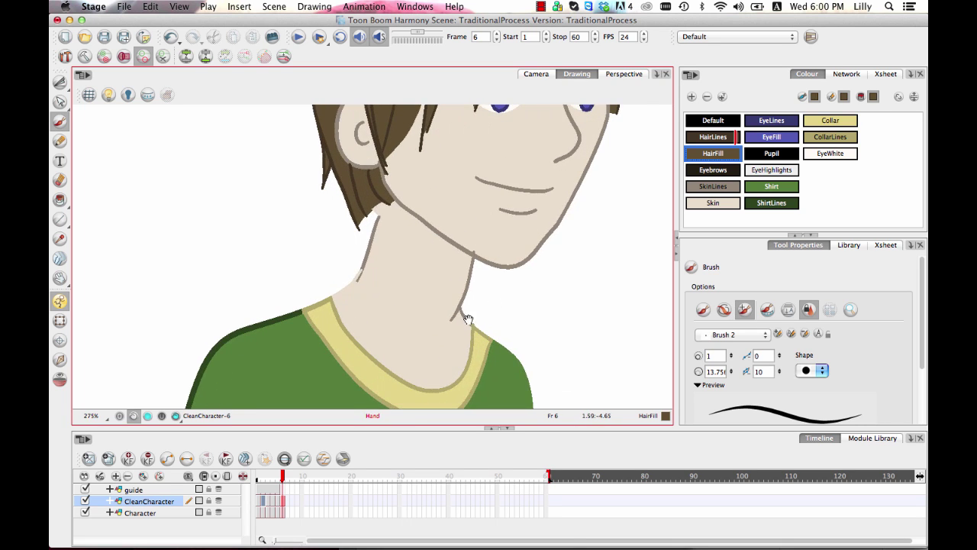
pyautogui.moveTo(493, 303); pyautogui.dragTo(554, 245)
pyautogui.press('1')
pyautogui.press('1')
pyautogui.press('1')
pyautogui.press('1')
pyautogui.press('1')
pyautogui.press('1')
pyautogui.press('1')
pyautogui.press('1')
pyautogui.press('1')
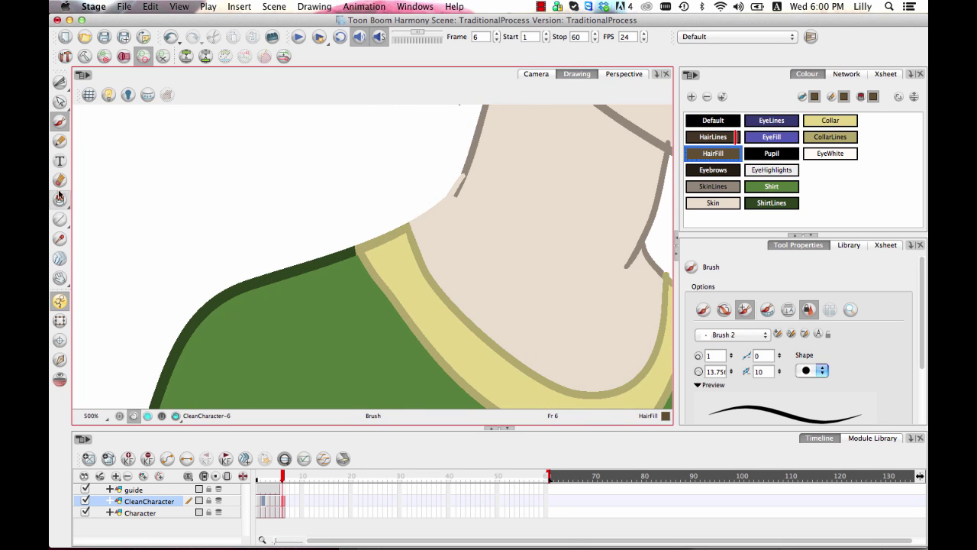
pyautogui.click(60, 197)
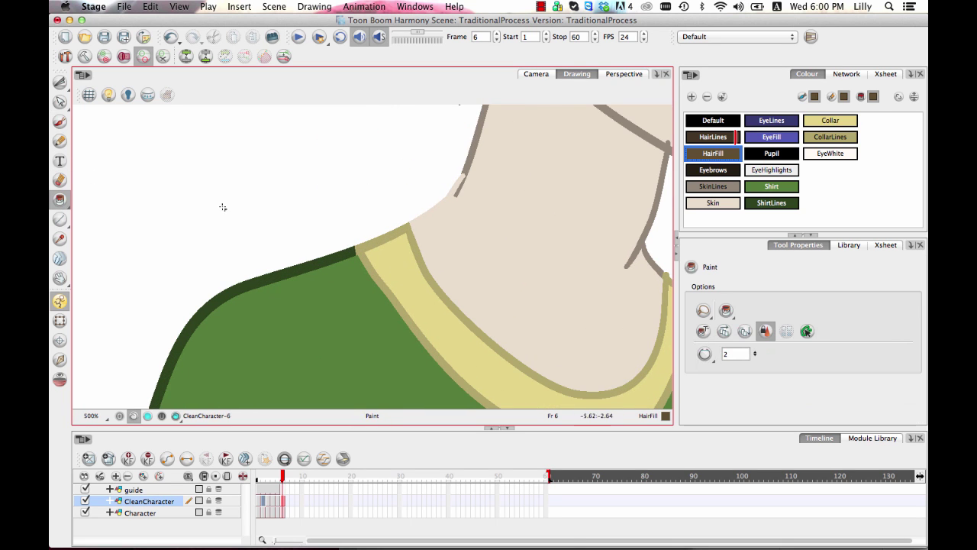
pyautogui.click(713, 186)
pyautogui.click(432, 214)
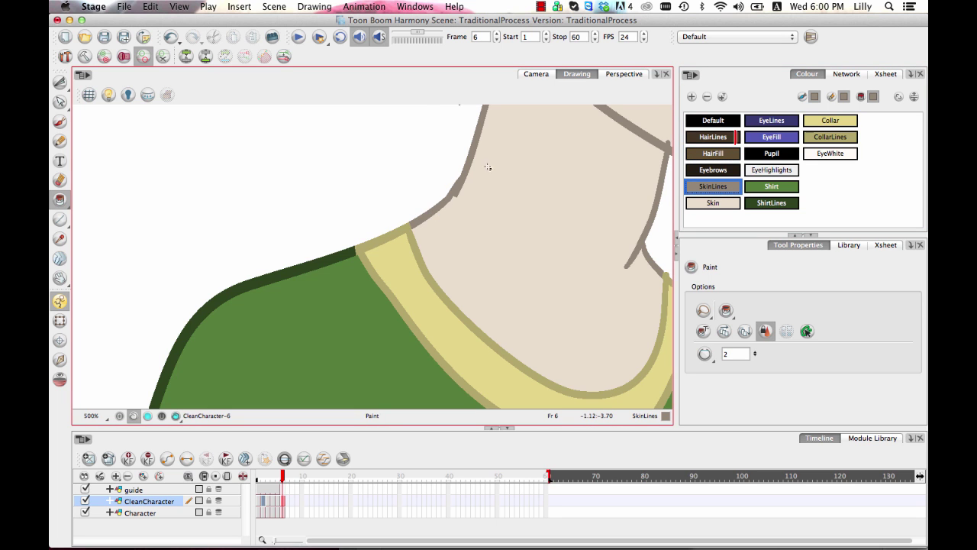
# Flip through all the drawings on the whole figure to check the painted colours and outlines
pyautogui.moveTo(484, 173); pyautogui.dragTo(434, 188)
pyautogui.press('2')
pyautogui.press('2')
pyautogui.press('2')
pyautogui.press('2')
pyautogui.press('2')
pyautogui.press('2')
pyautogui.press('2')
pyautogui.press('2')
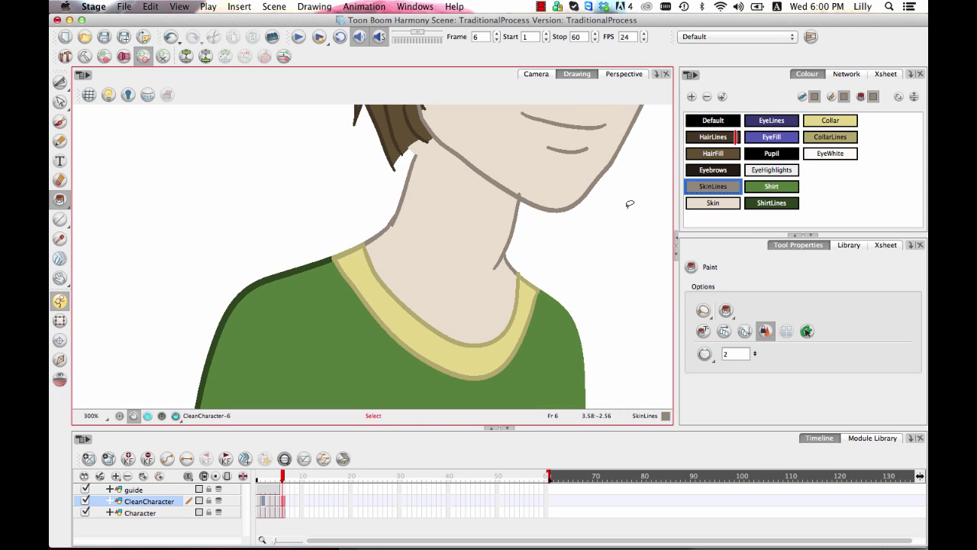
pyautogui.scroll(-1, 534, 284)
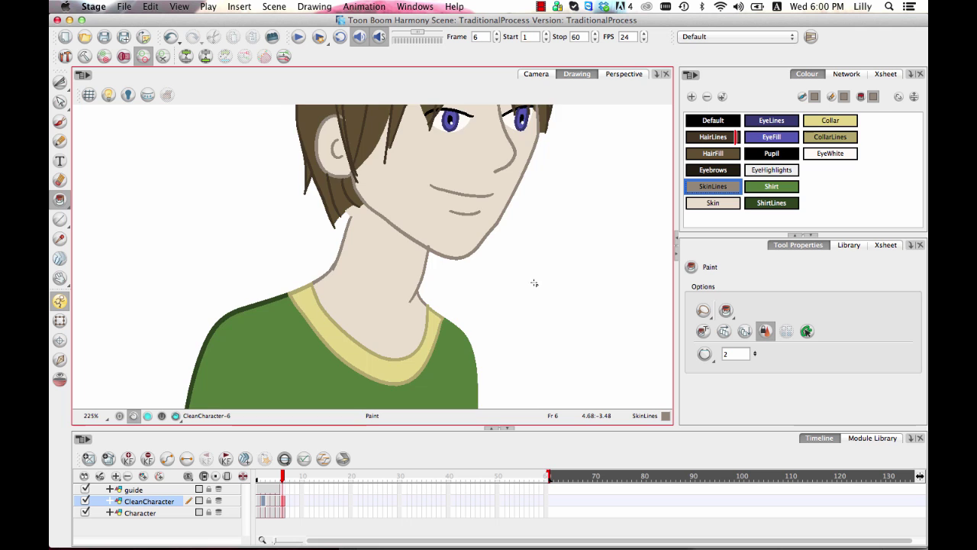
pyautogui.scroll(-4, 527, 283)
pyautogui.press(',')
pyautogui.press(',')
pyautogui.press(',')
pyautogui.press(',')
pyautogui.press(',')
pyautogui.press(',')
pyautogui.press('.')
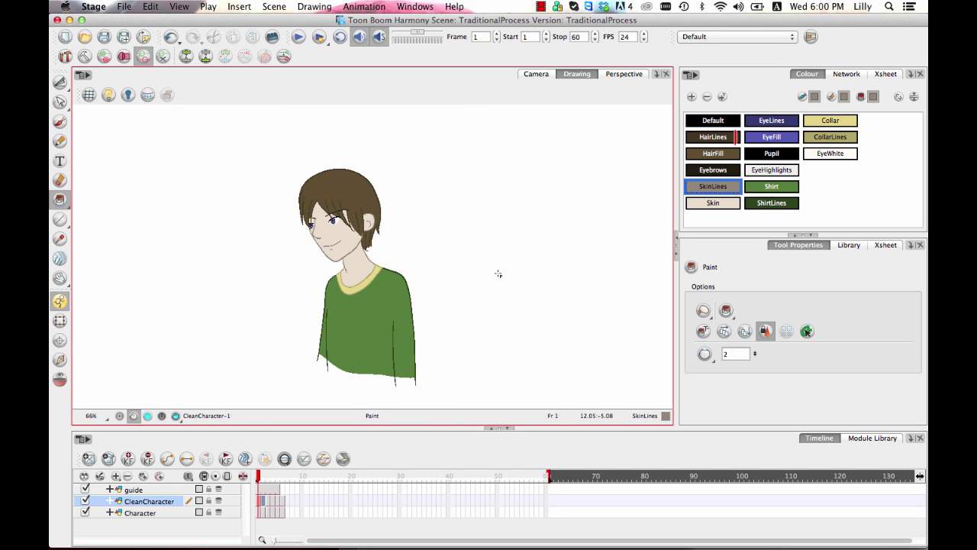